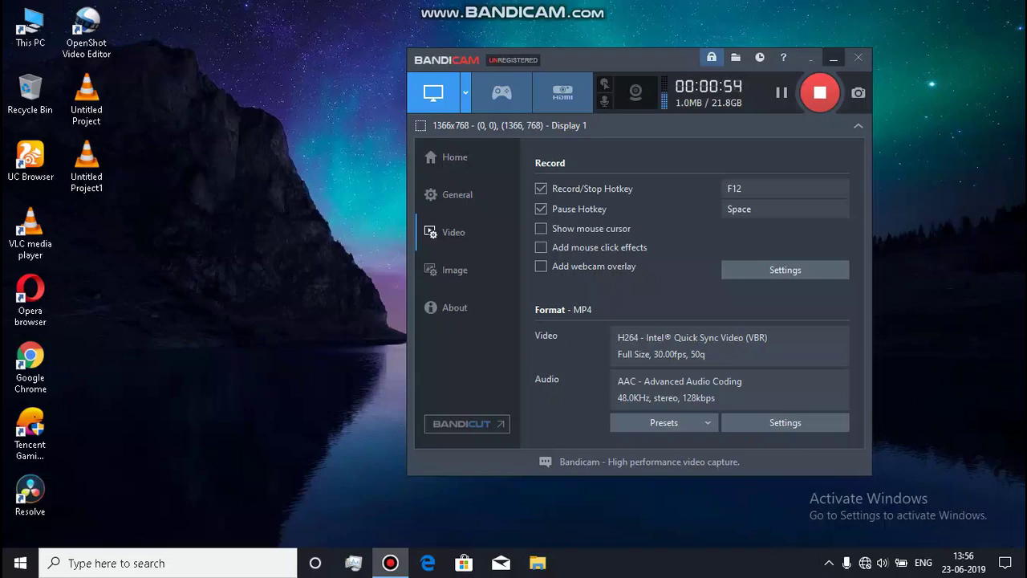
- Open the Kali linux install folder on the FILES (D:) drive, keeping the recorder and folder windows side by side
left_click_drag(677, 53, 824, 42)
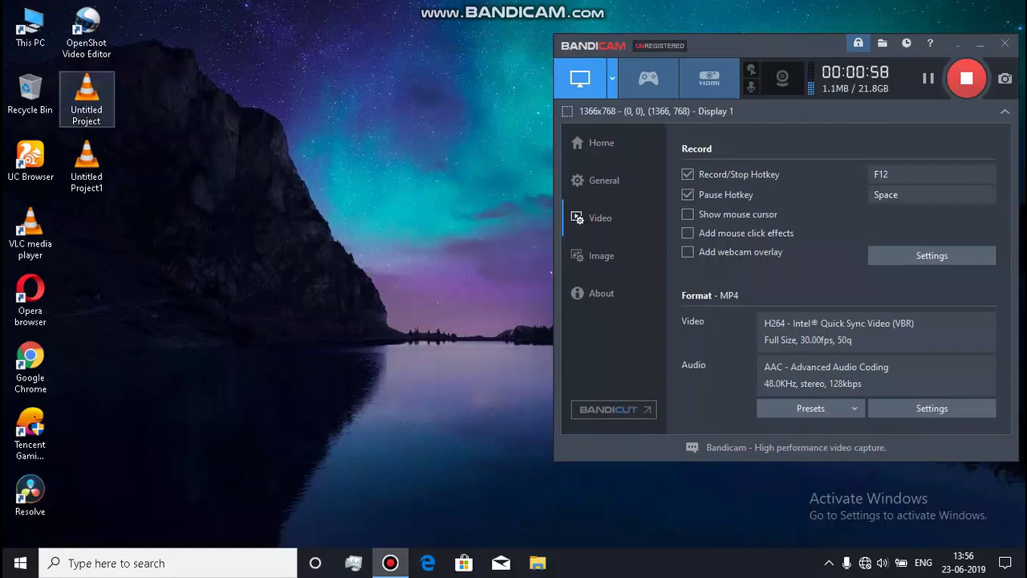
double_click(31, 28)
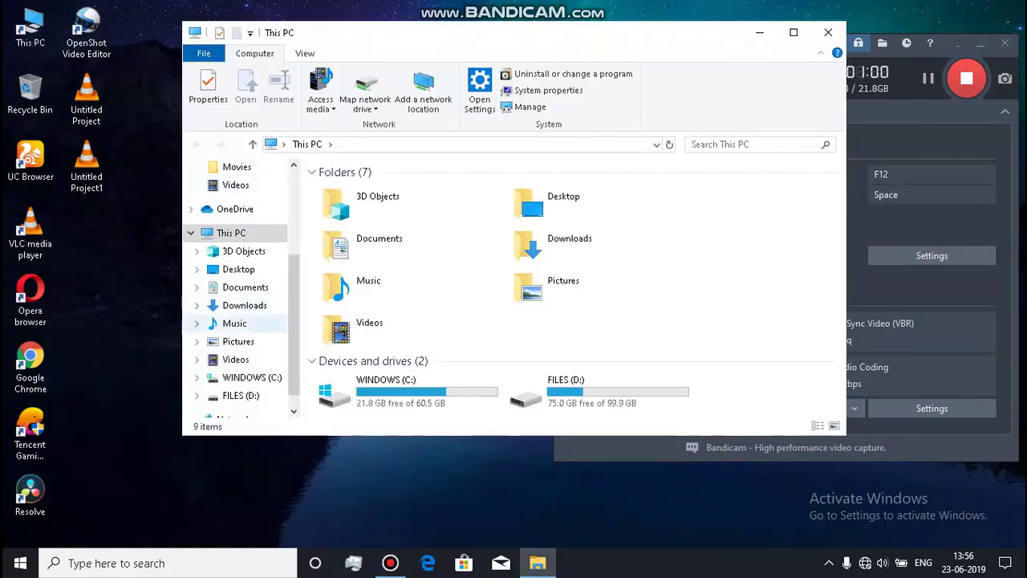
scroll(241, 322, "down", 1)
double_click(526, 392)
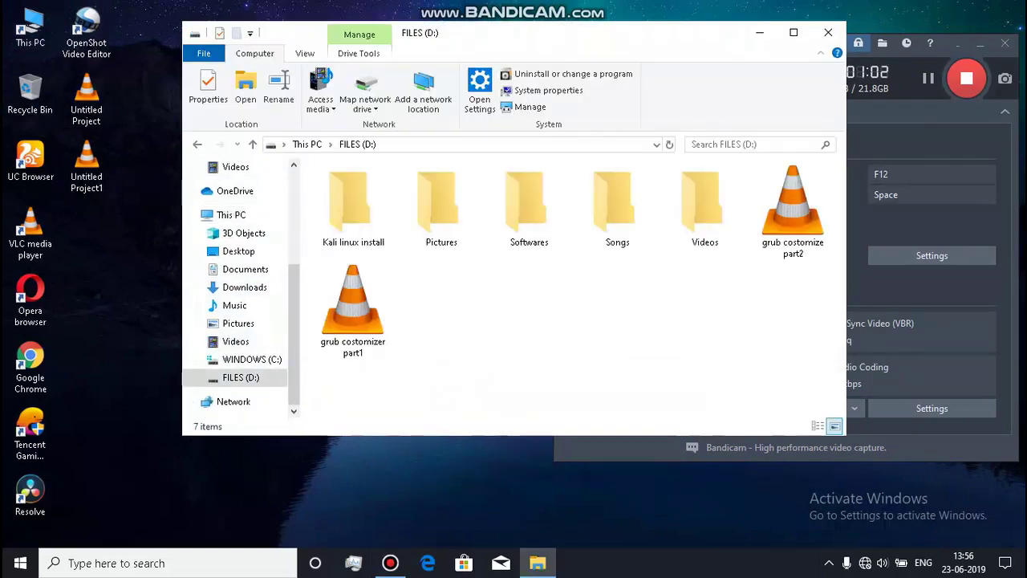
left_click(353, 207)
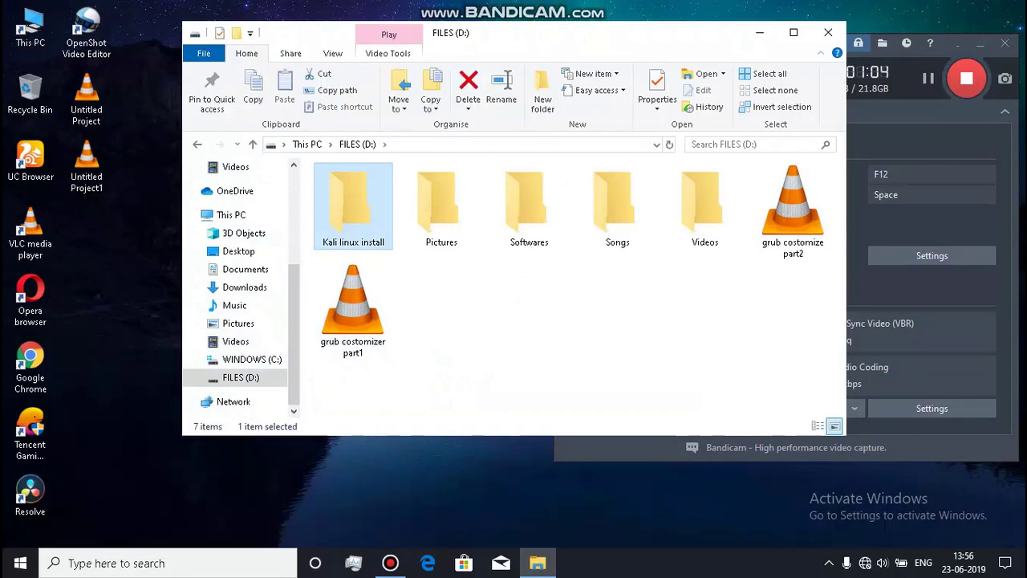
double_click(354, 205)
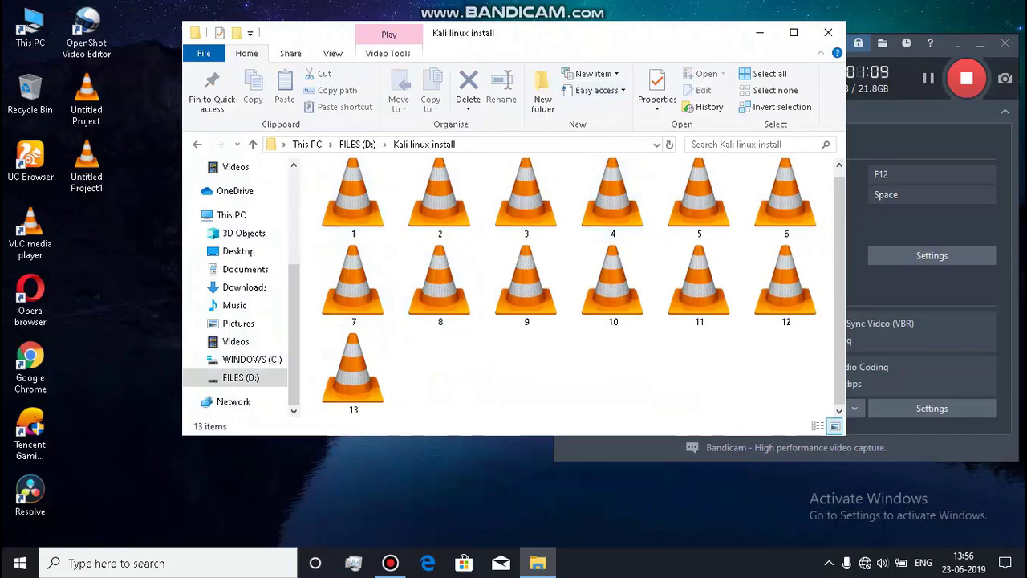
left_click_drag(607, 31, 523, 40)
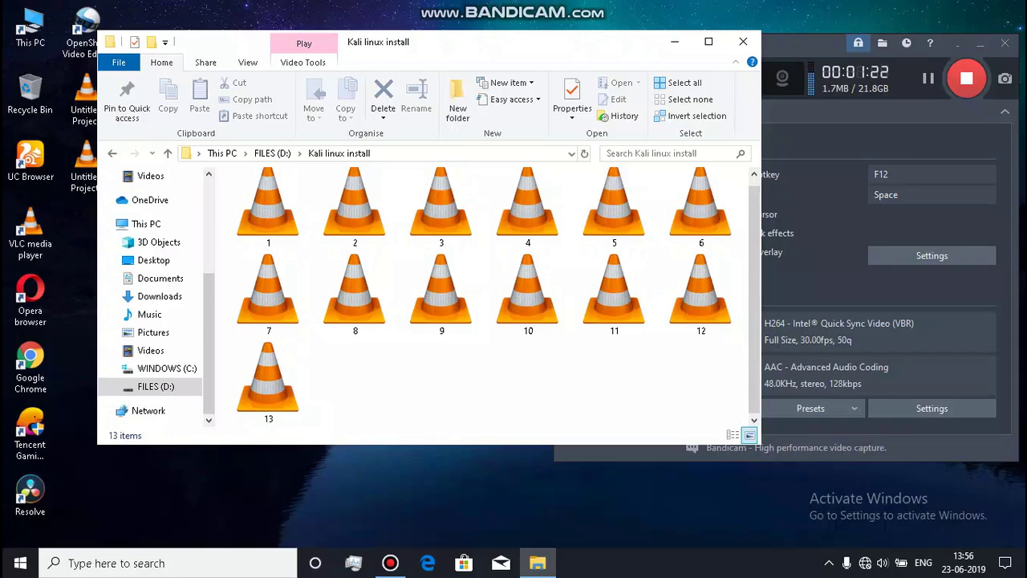
- Play video 3 from the Kali linux install folder briefly and close the player
left_click(268, 204)
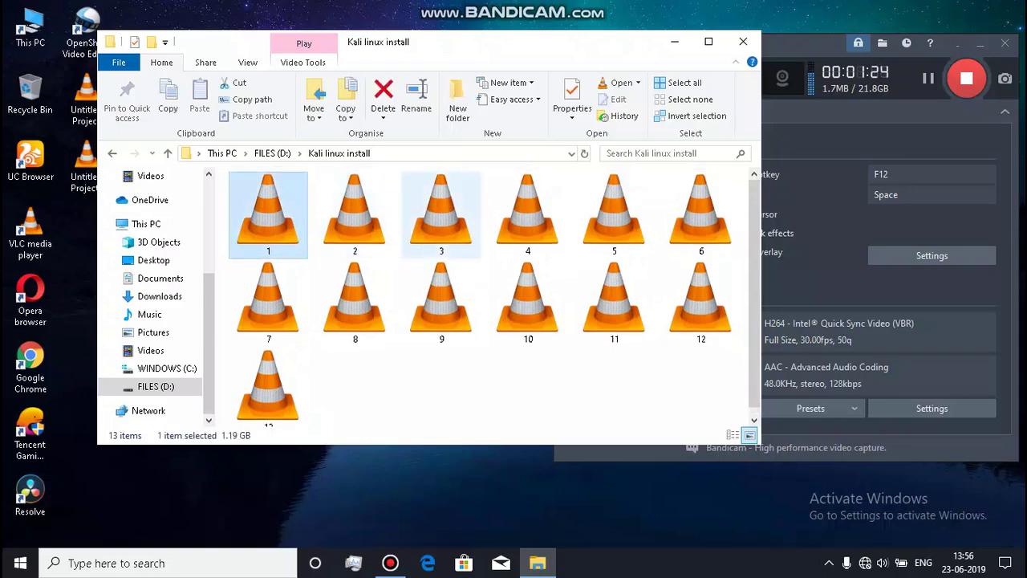
left_click(441, 210)
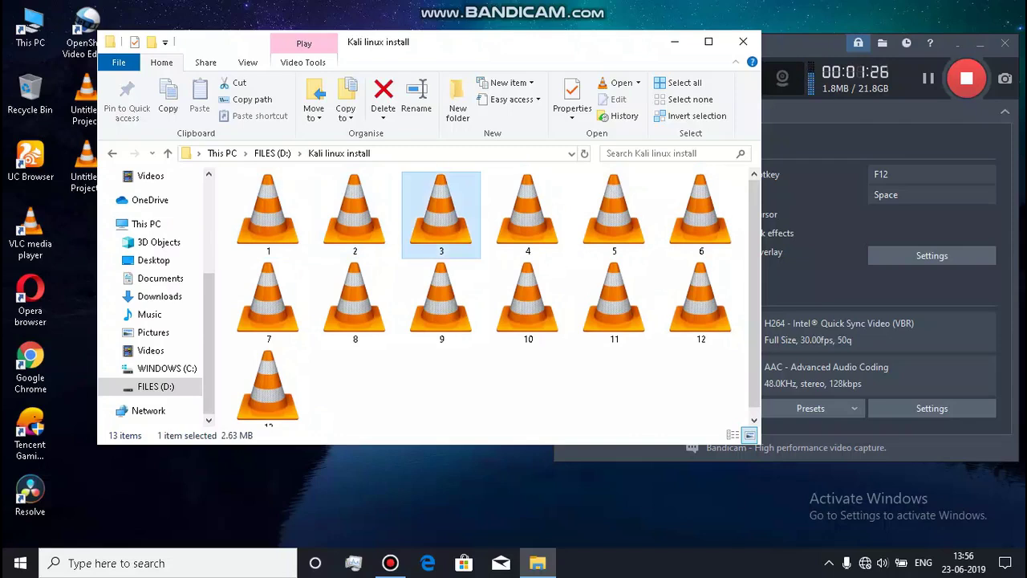
key("Return")
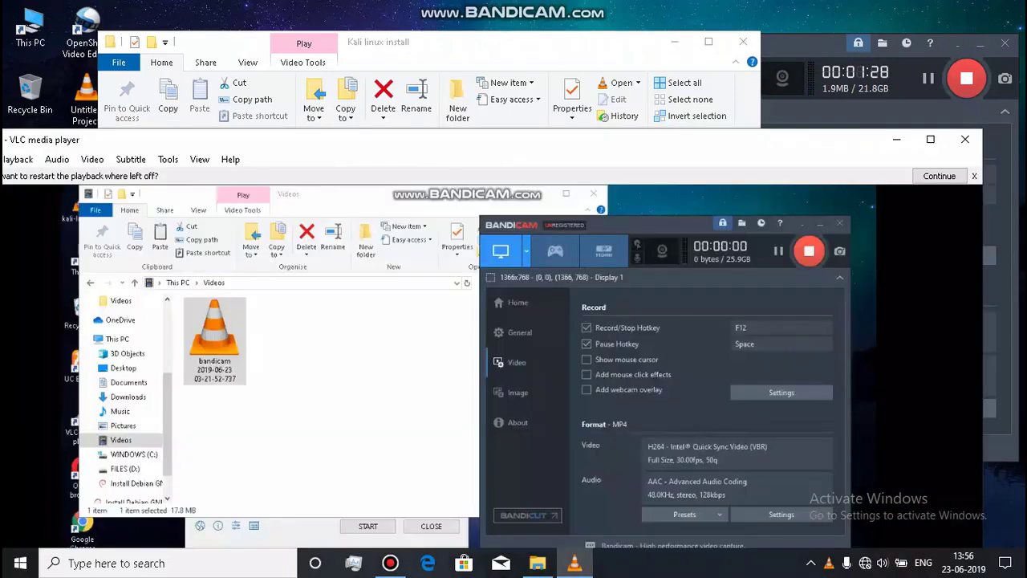
left_click(965, 138)
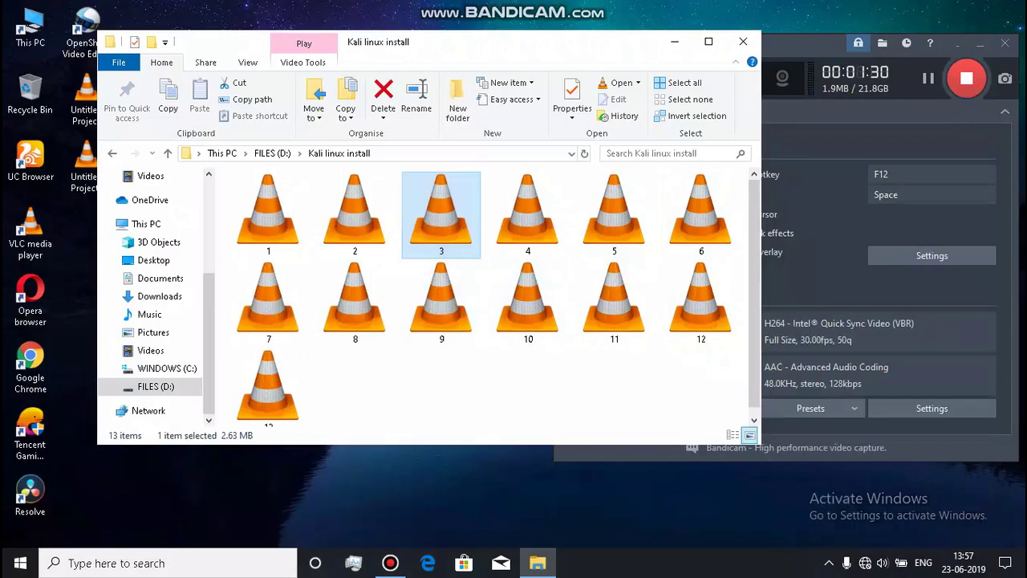
- Check the file size of video 3 in its properties and close them
right_click(426, 237)
left_click(470, 516)
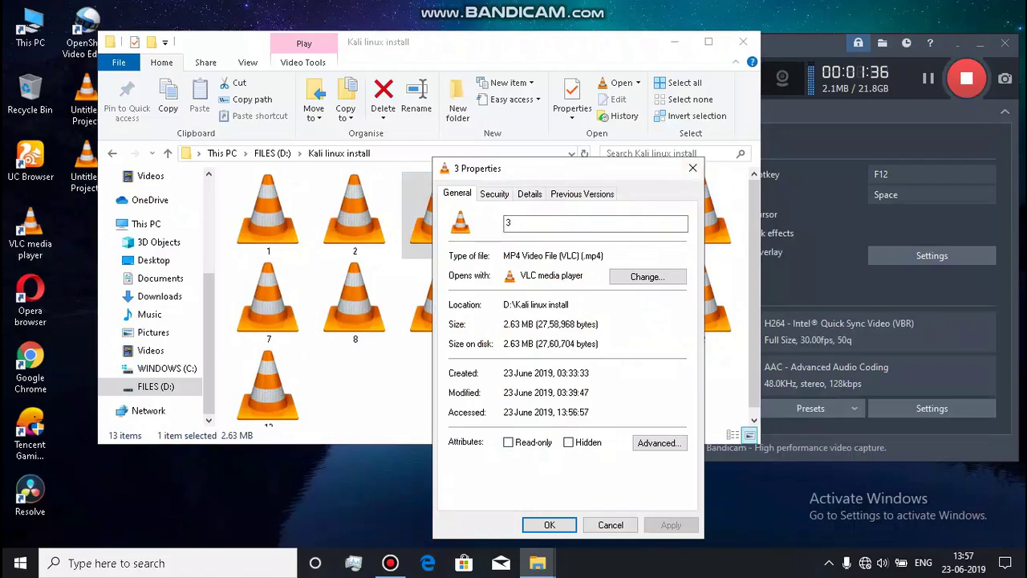
left_click(692, 167)
- Preview video 3 again in full screen, then exit full screen and close the player
key("Return")
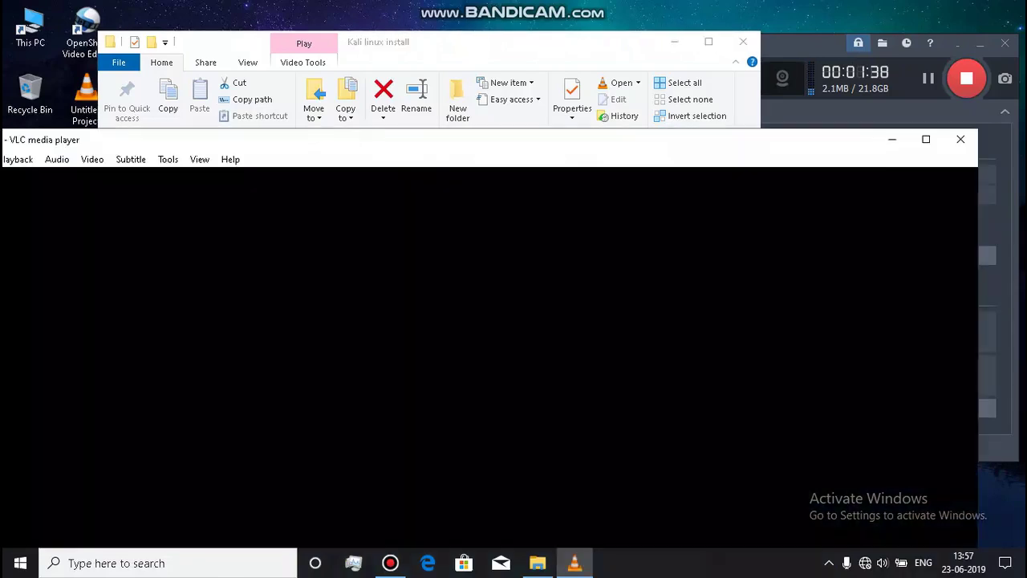
key("f")
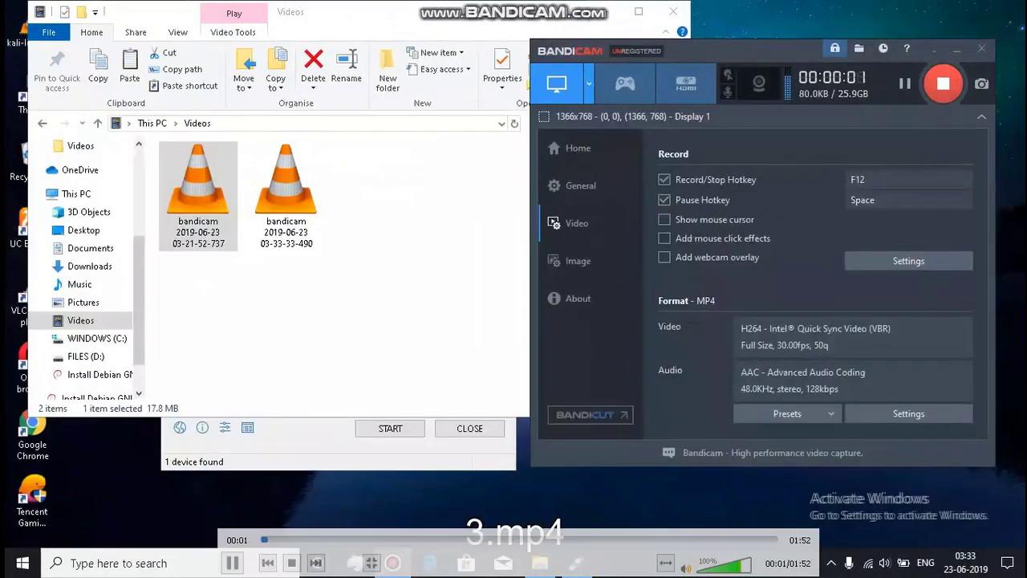
key("Escape")
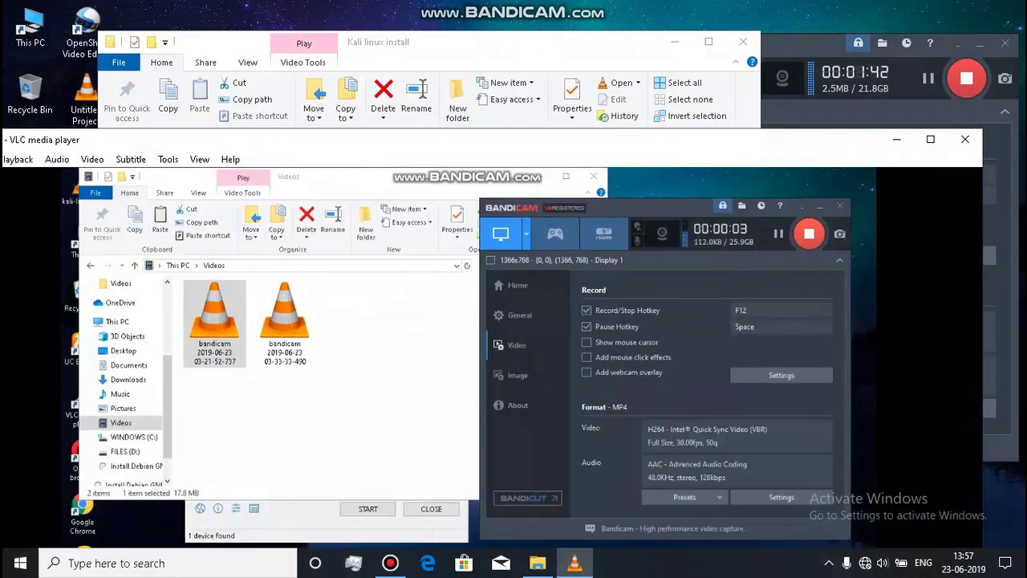
left_click(966, 139)
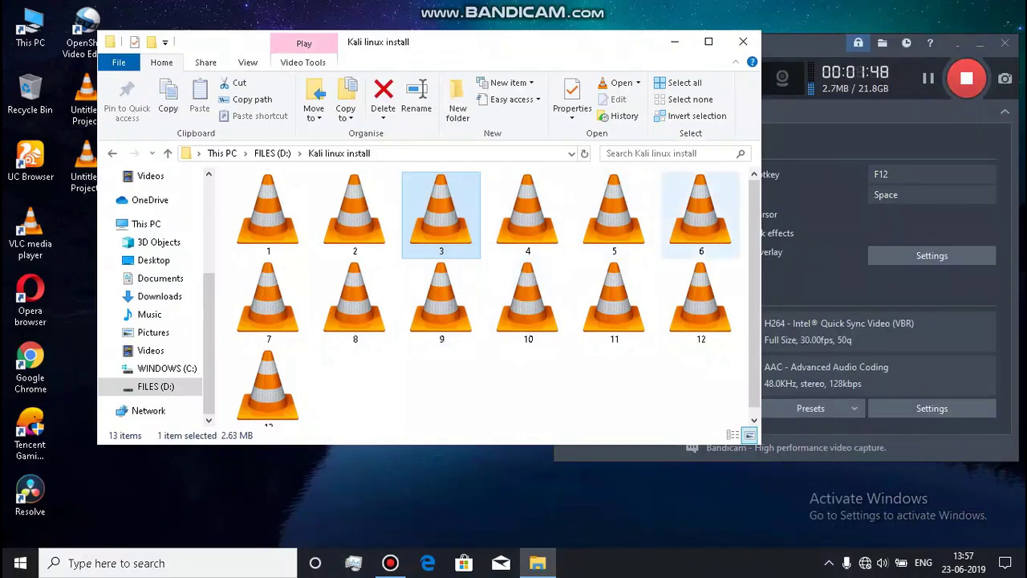
- Preview video 2 in full screen and close the player
double_click(354, 213)
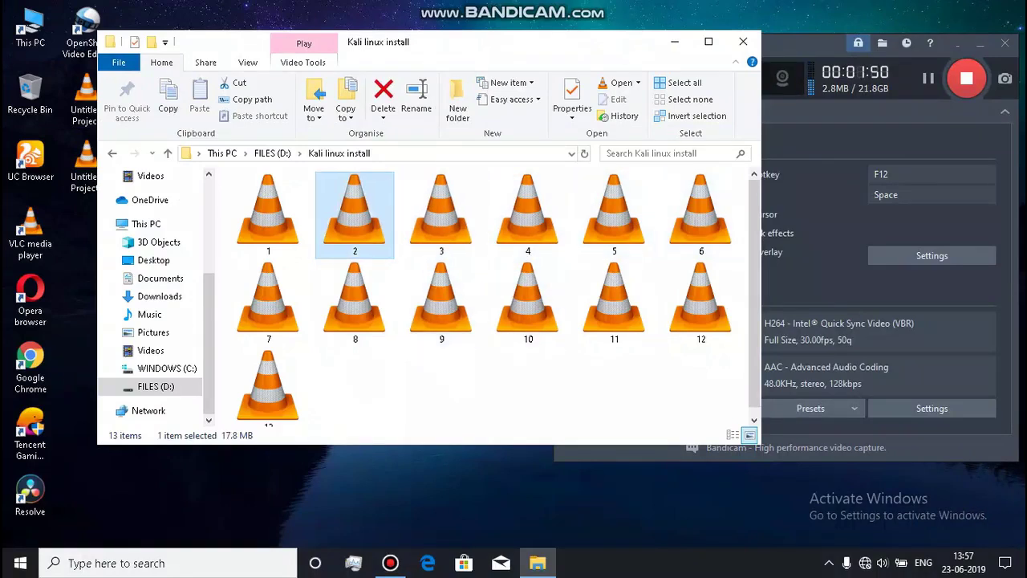
key("f")
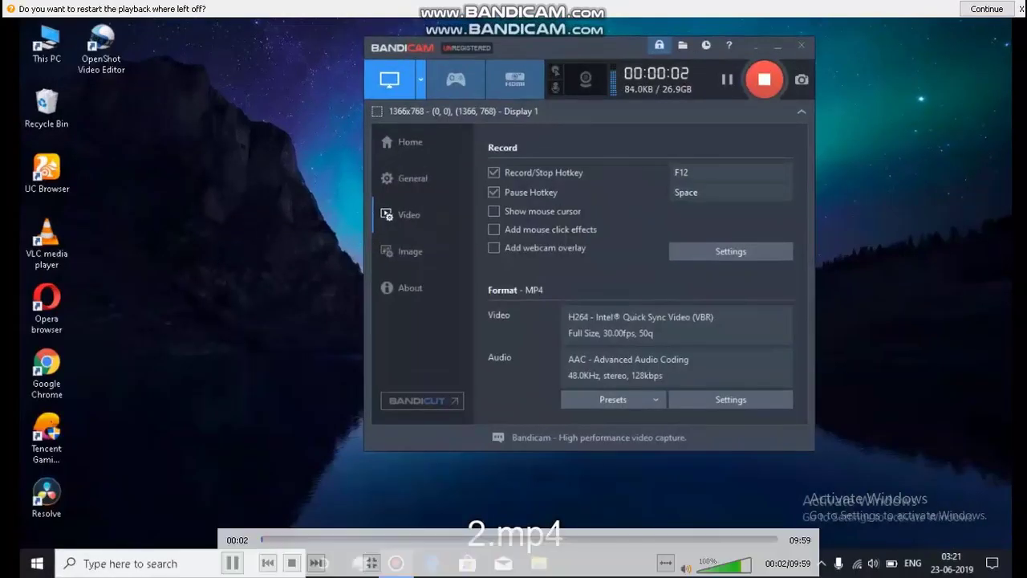
key("Escape")
left_click(965, 139)
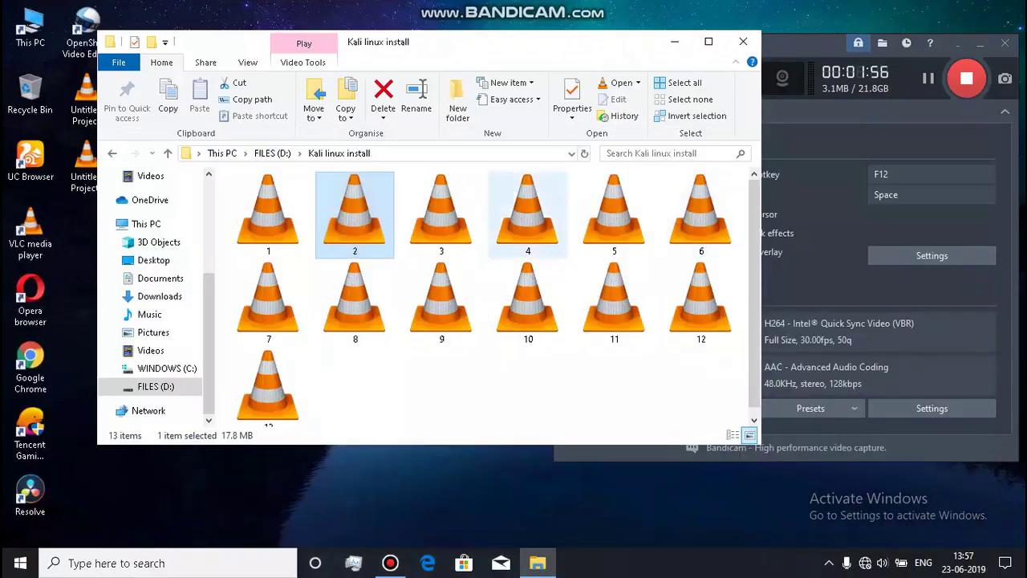
- Check the file size of video 2 in its properties and close them
right_click(361, 206)
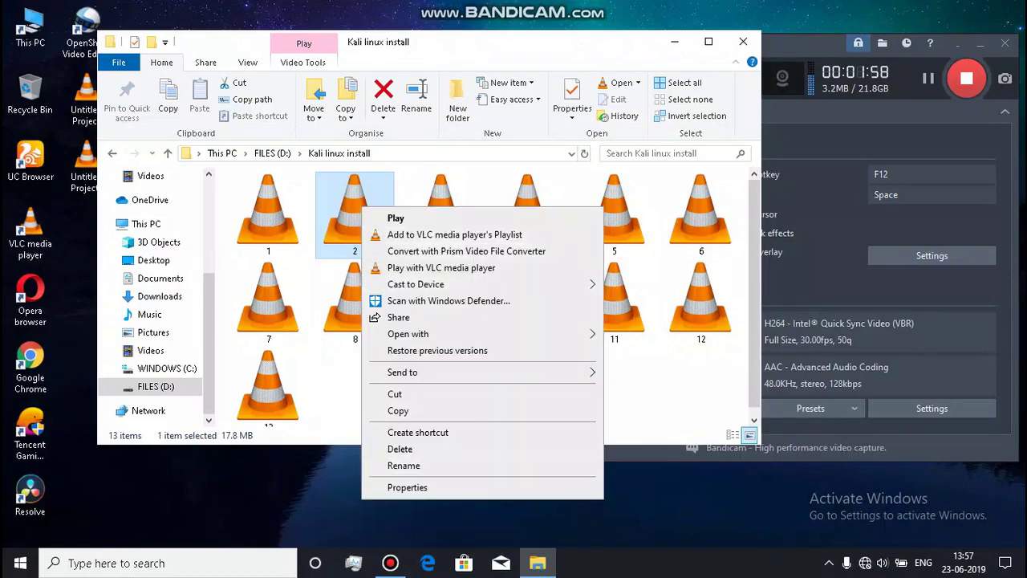
left_click(407, 487)
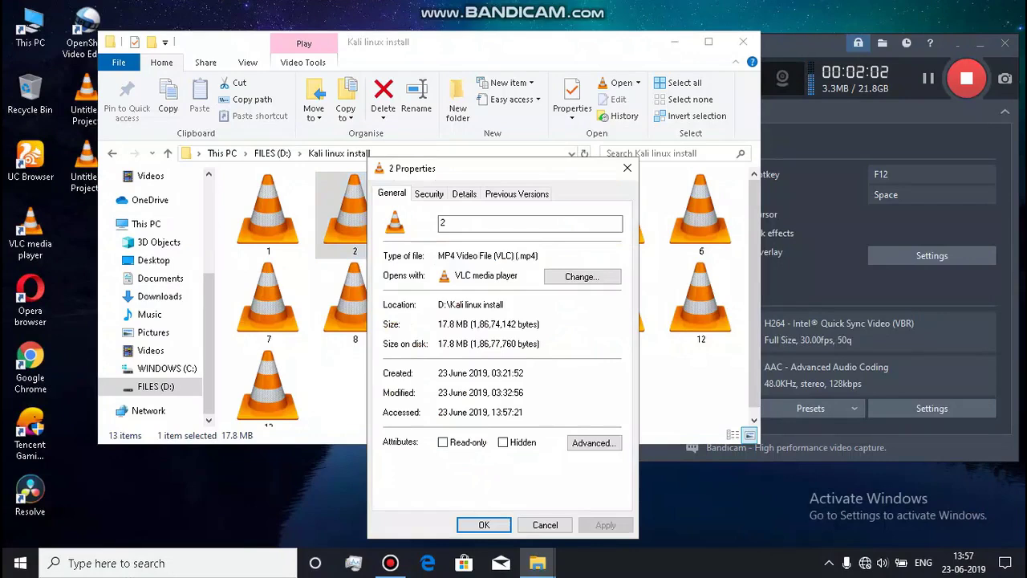
left_click_drag(437, 324, 454, 324)
left_click(628, 168)
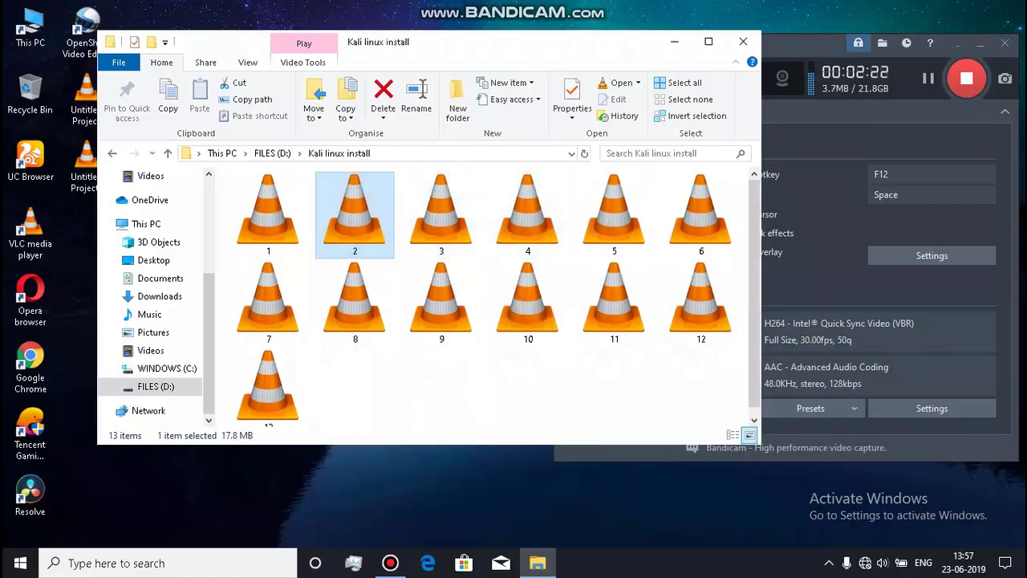
- Move the Bandicam window out of view and check the file properties of video 1
left_click_drag(796, 45, 733, 47)
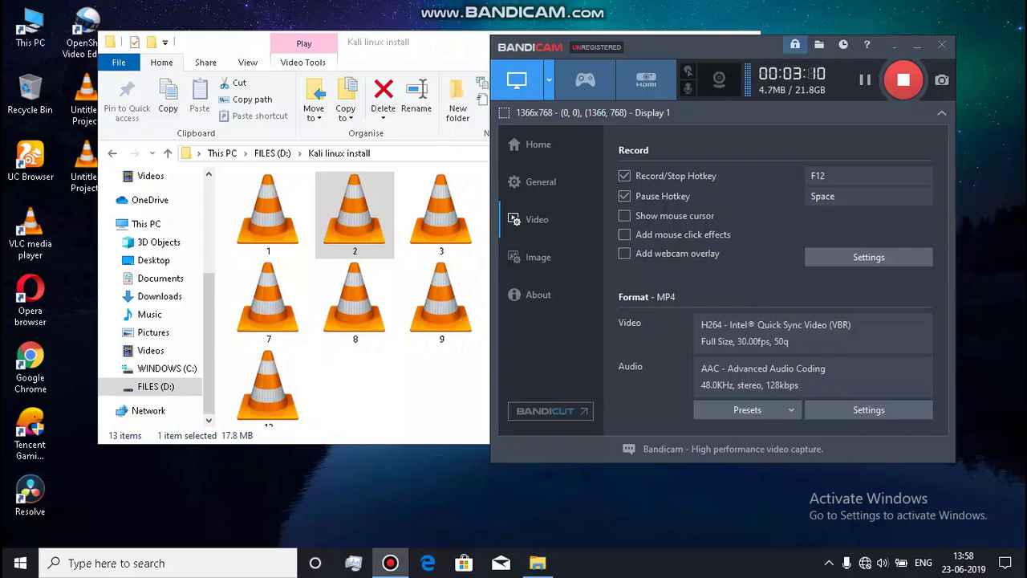
left_click(893, 45)
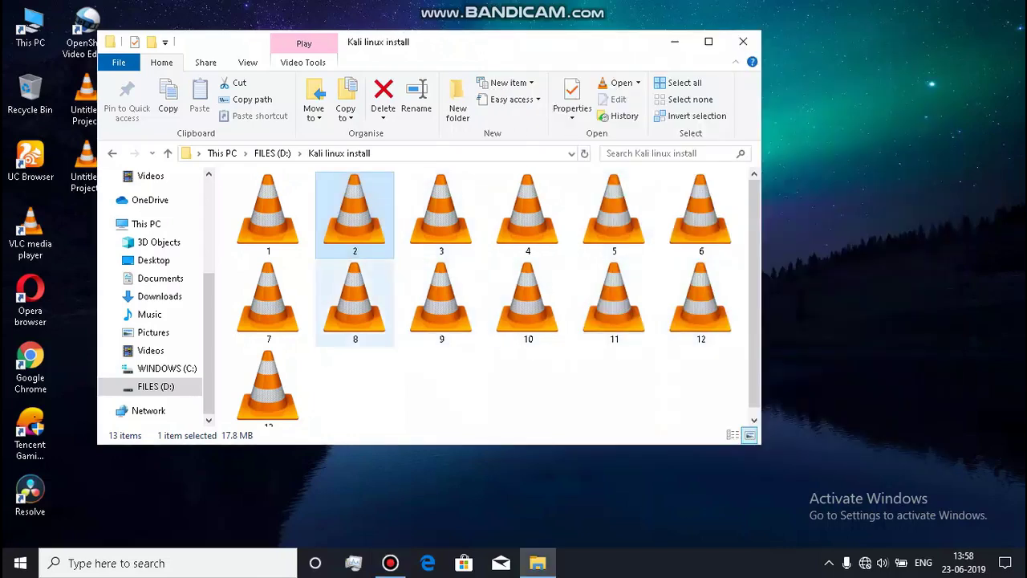
right_click(267, 230)
key("Escape")
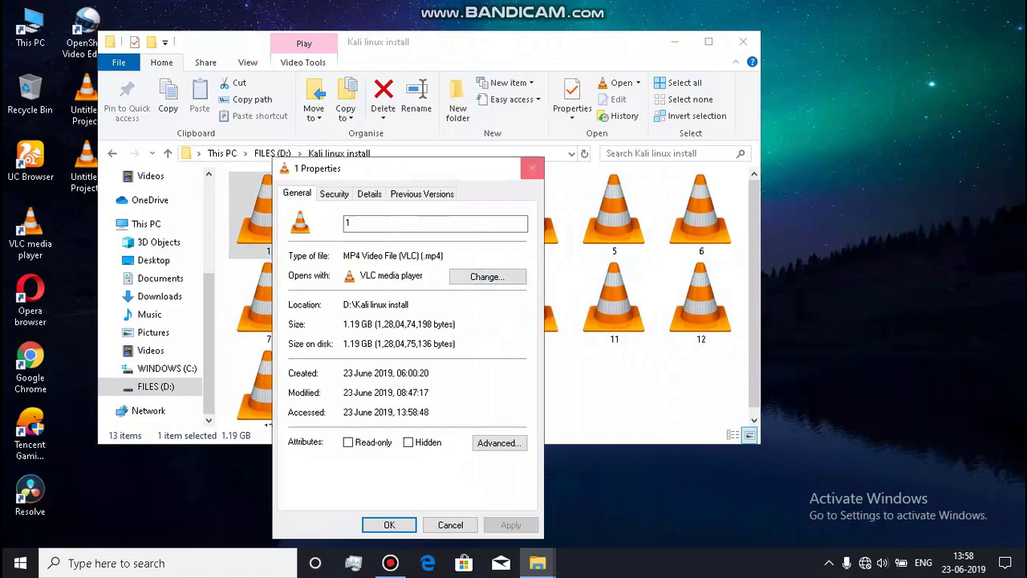
left_click(532, 168)
- Play video 1 briefly in VLC and close the player
double_click(268, 212)
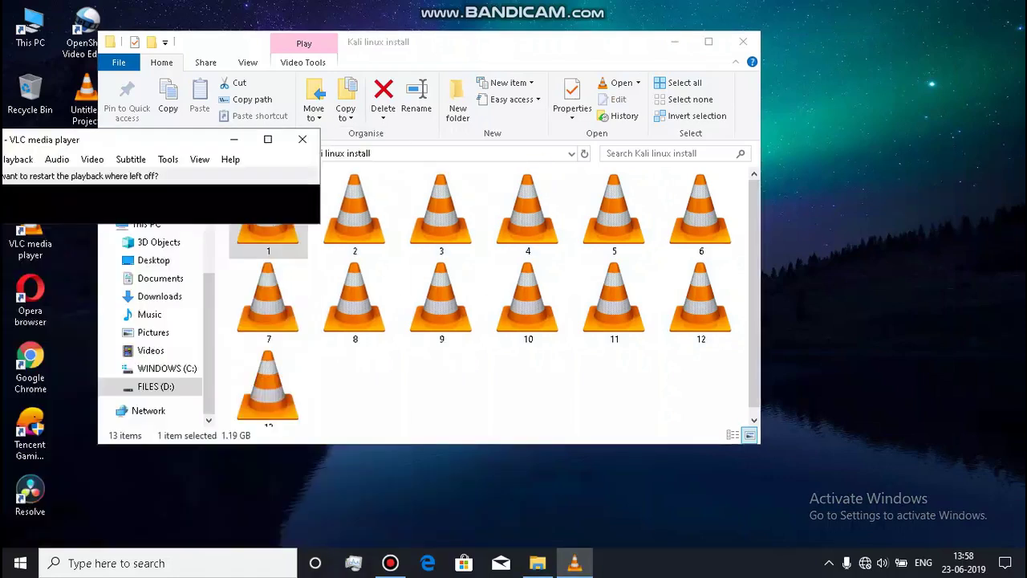
key("Escape")
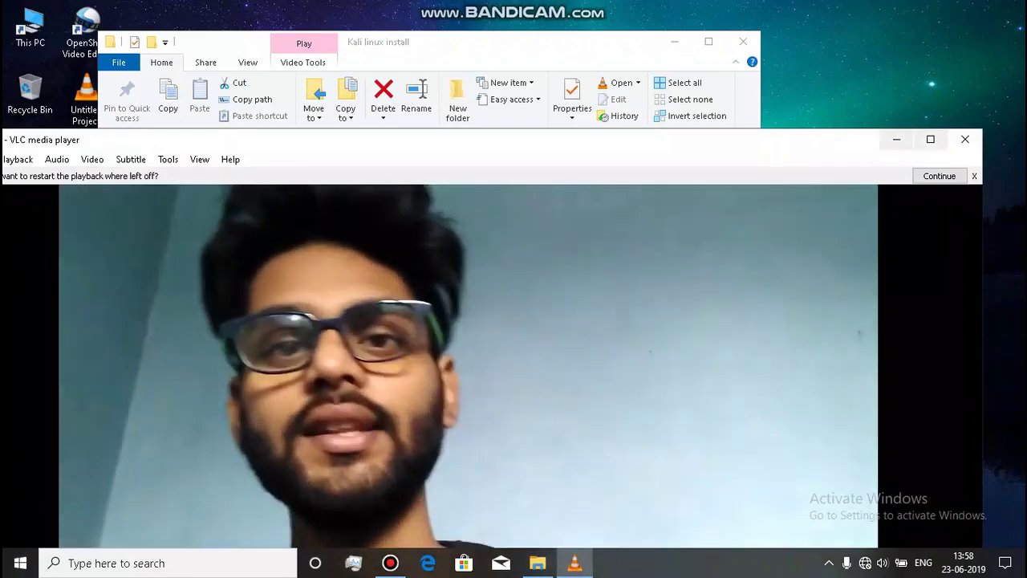
left_click(965, 139)
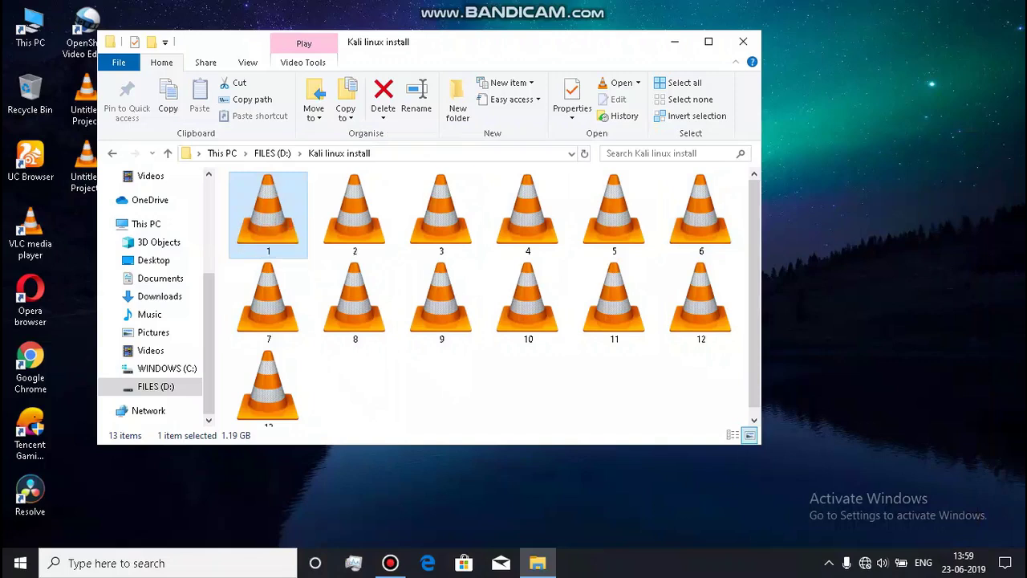
- Recheck the file size of video 1 in its properties and close them
right_click(257, 214)
left_click(291, 559)
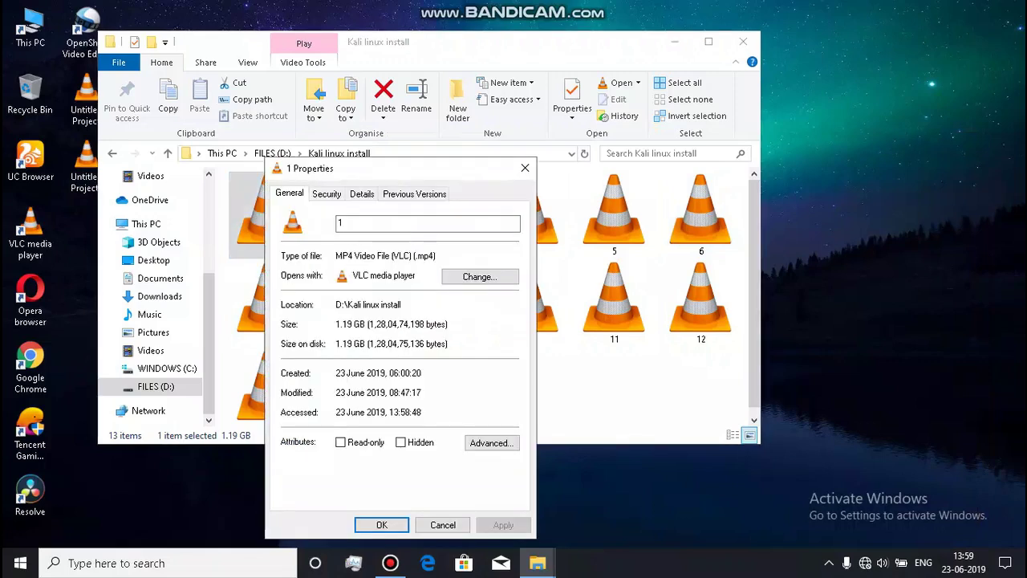
left_click(524, 168)
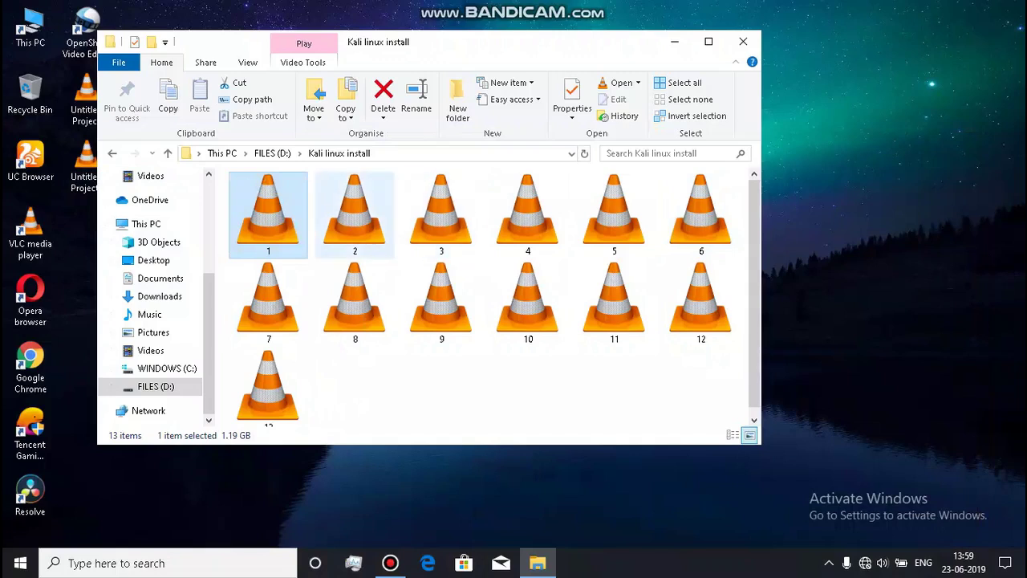
- Return to the FILES (D:) drive and check the total size of the Kali linux install folder, bringing the Bandicam window back up
key("BackSpace")
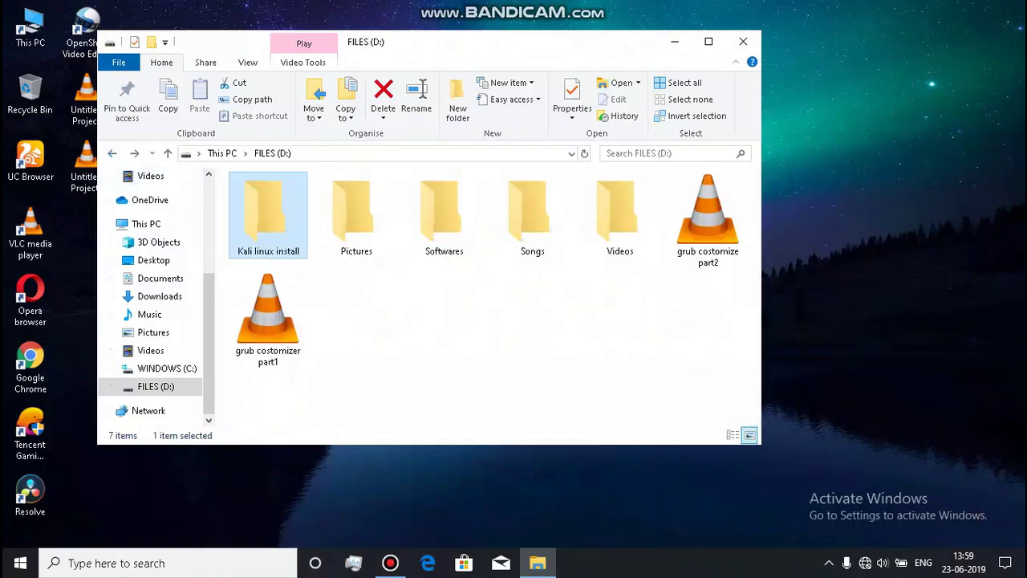
right_click(267, 213)
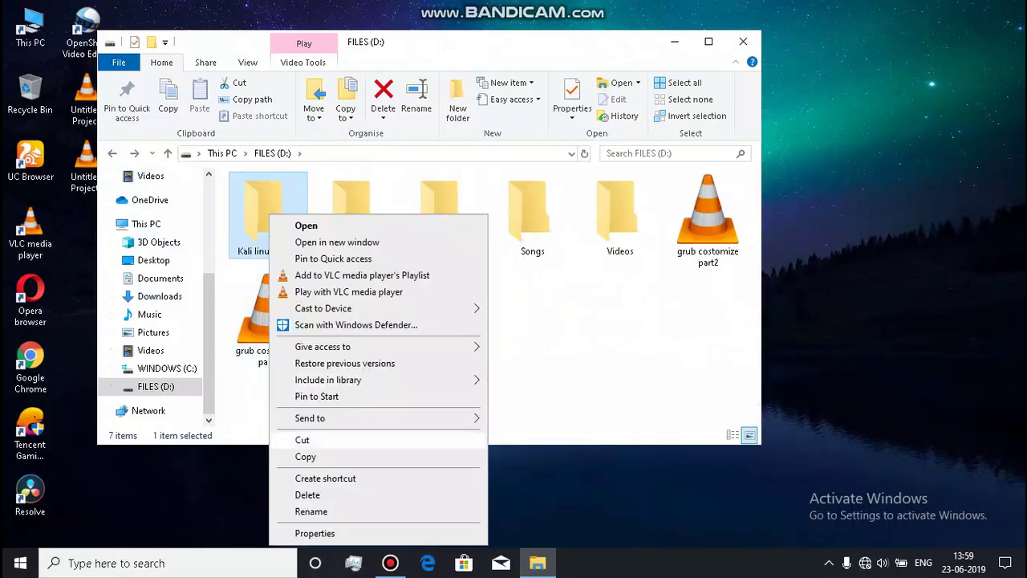
left_click(313, 478)
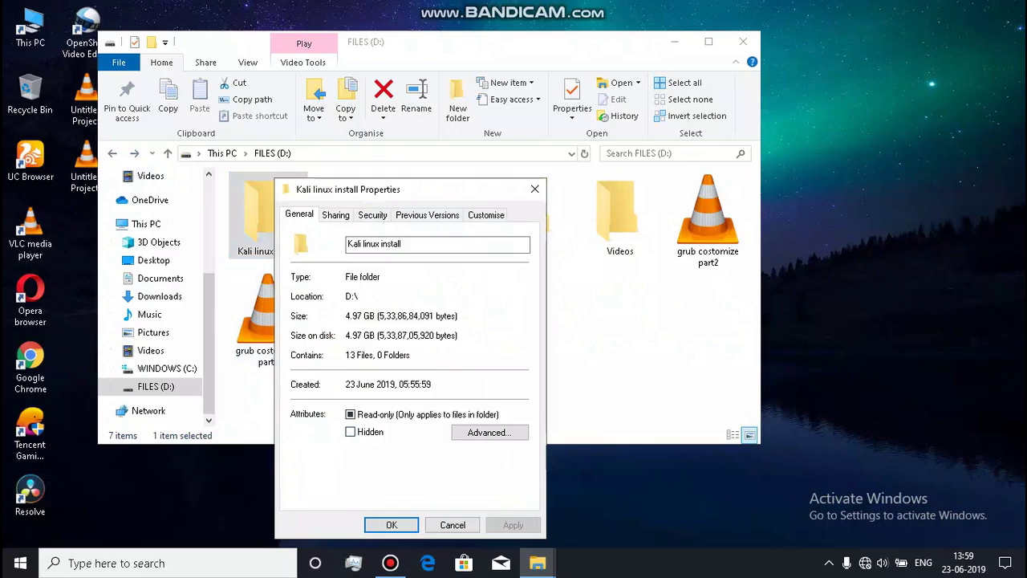
left_click(390, 563)
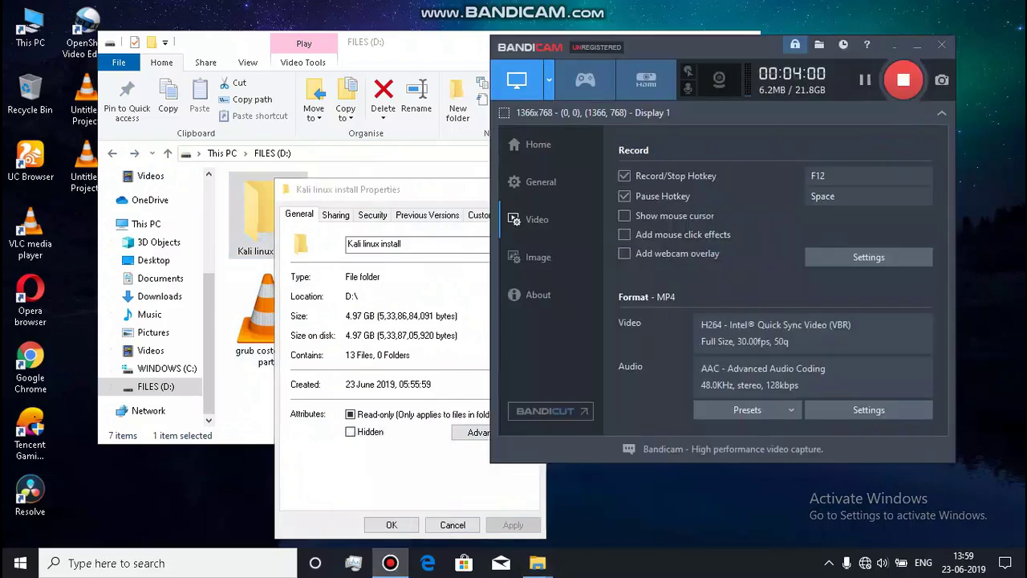
double_click(353, 316)
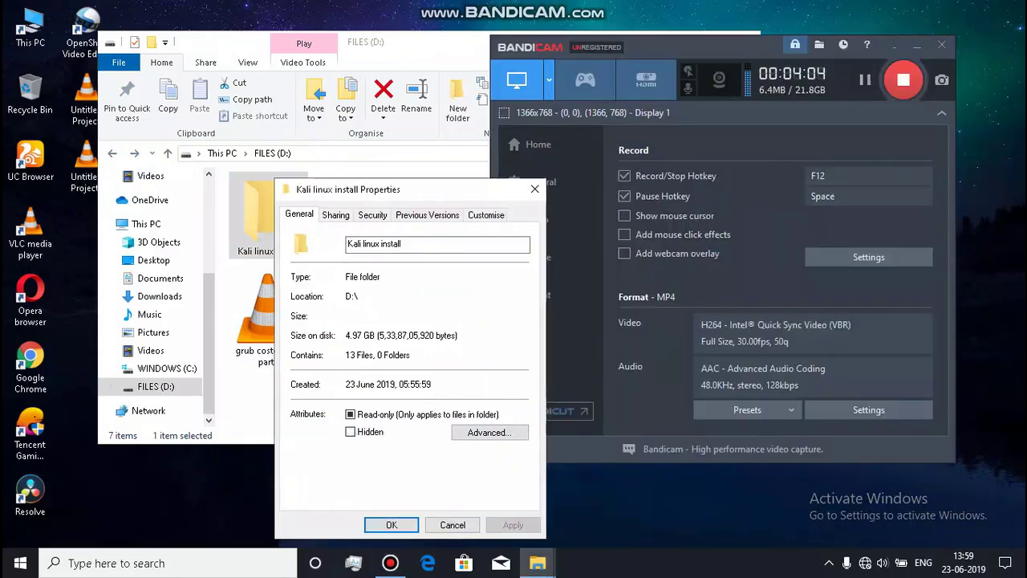
left_click(535, 188)
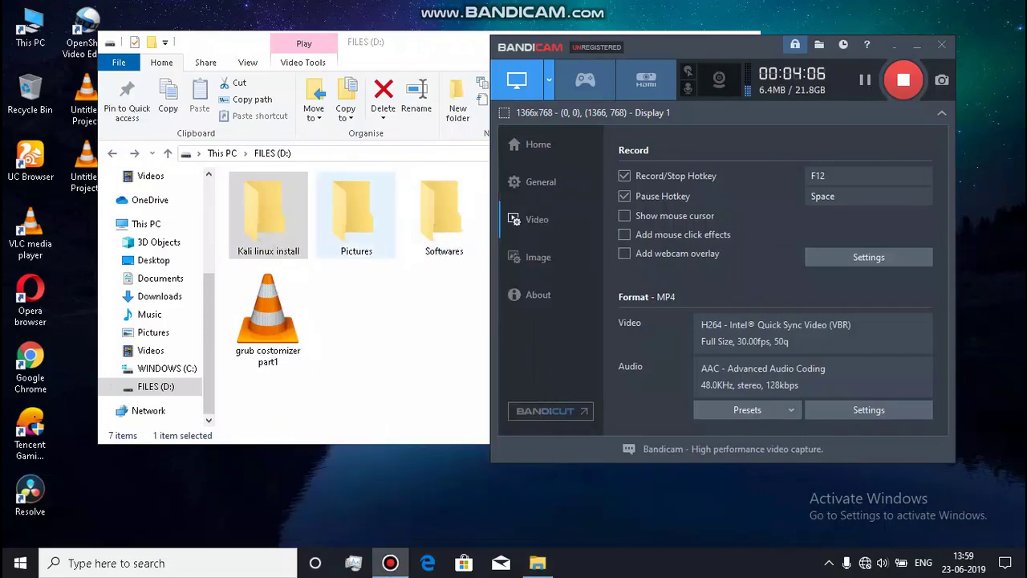
- Close the File Explorer window showing the FILES (D:) drive
left_click(378, 299)
left_click(743, 42)
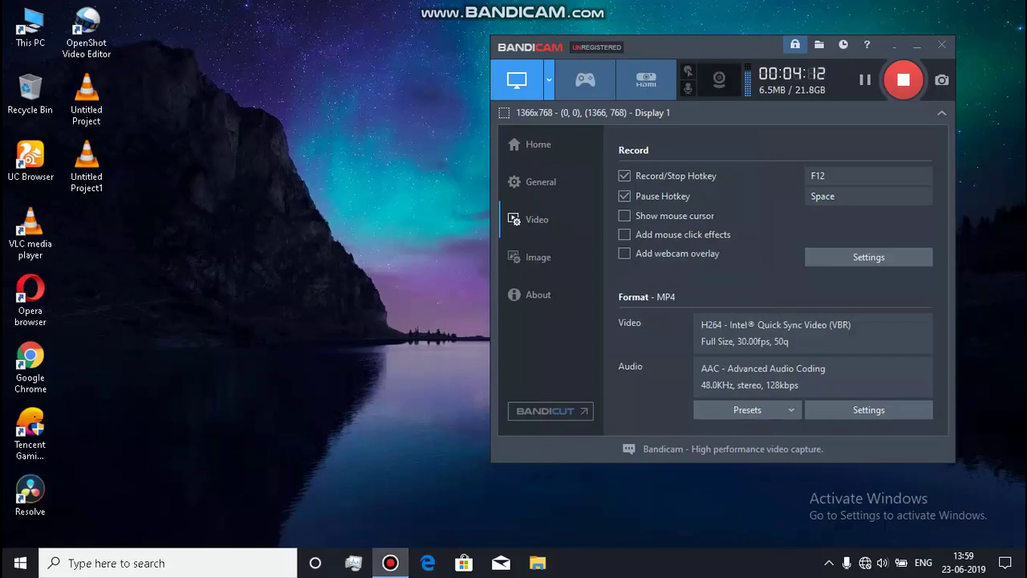
- Look through the list of installed apps, including the entries around OpenShot Video Editor, and close it
left_click(20, 562)
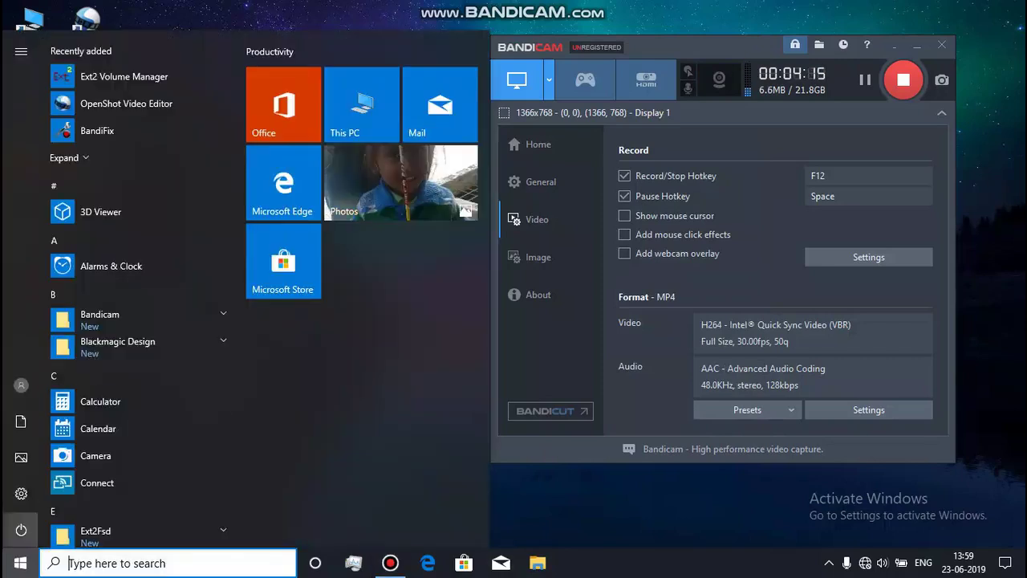
scroll(140, 394, "down", 7)
scroll(104, 394, "down", 10)
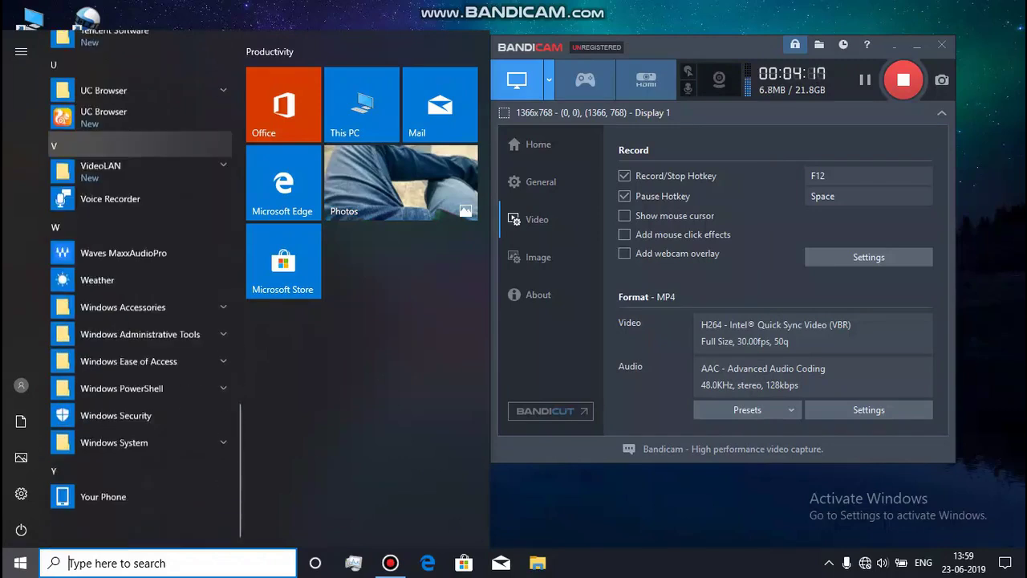
scroll(104, 289, "up", 10)
scroll(104, 289, "up", 8)
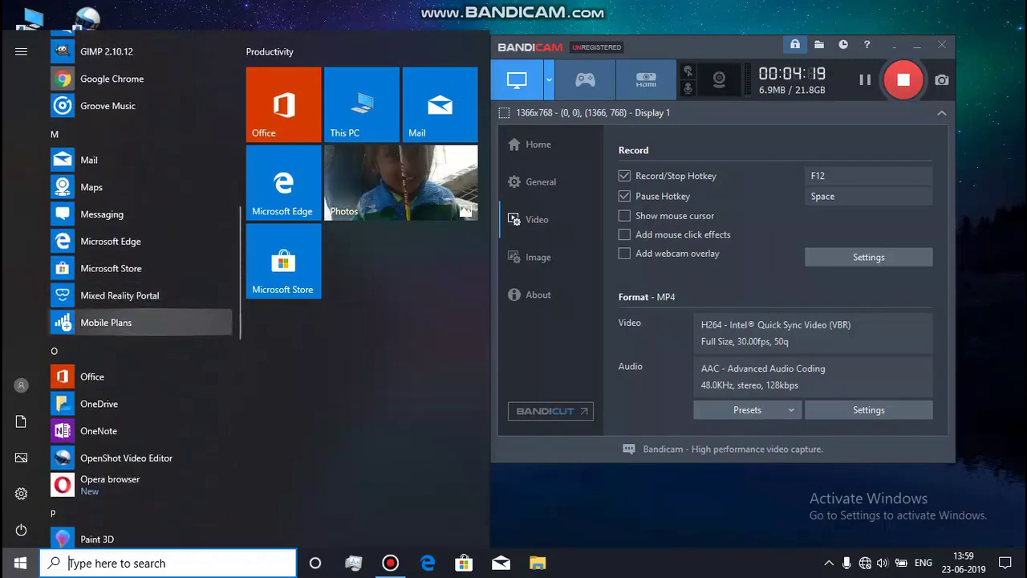
scroll(104, 313, "down", 3)
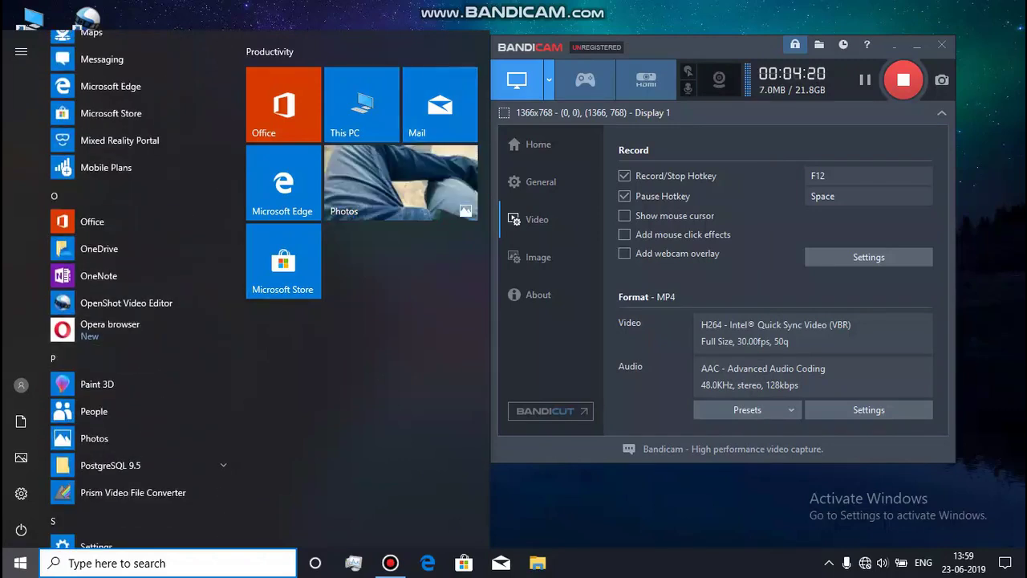
key("Escape")
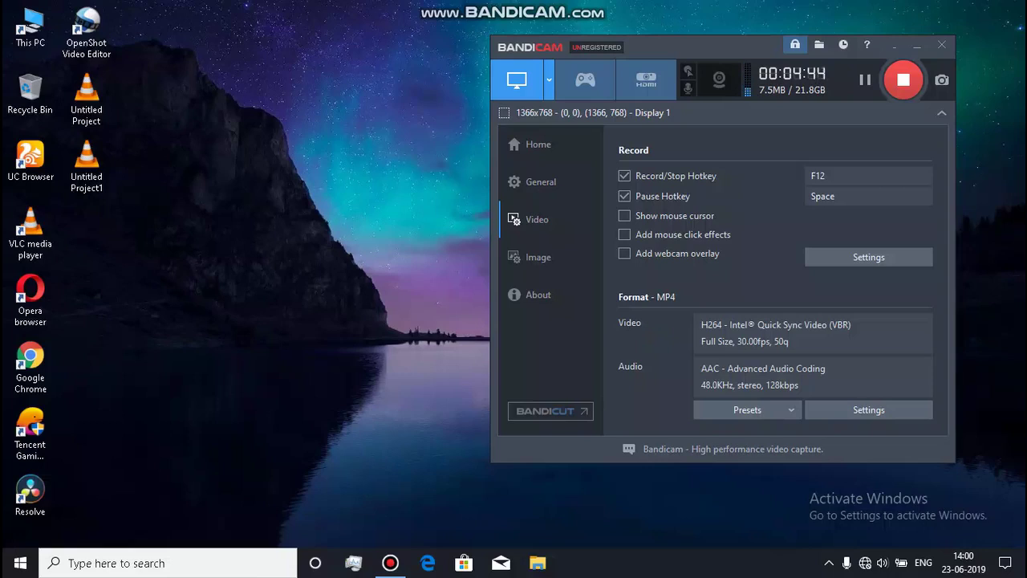
left_click(87, 99)
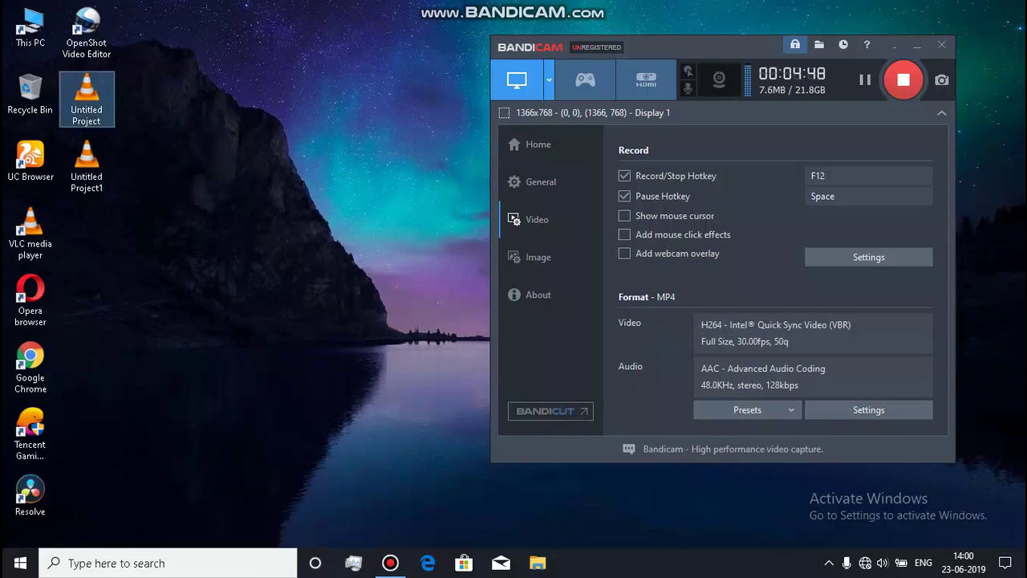
right_click(96, 103)
key("Escape")
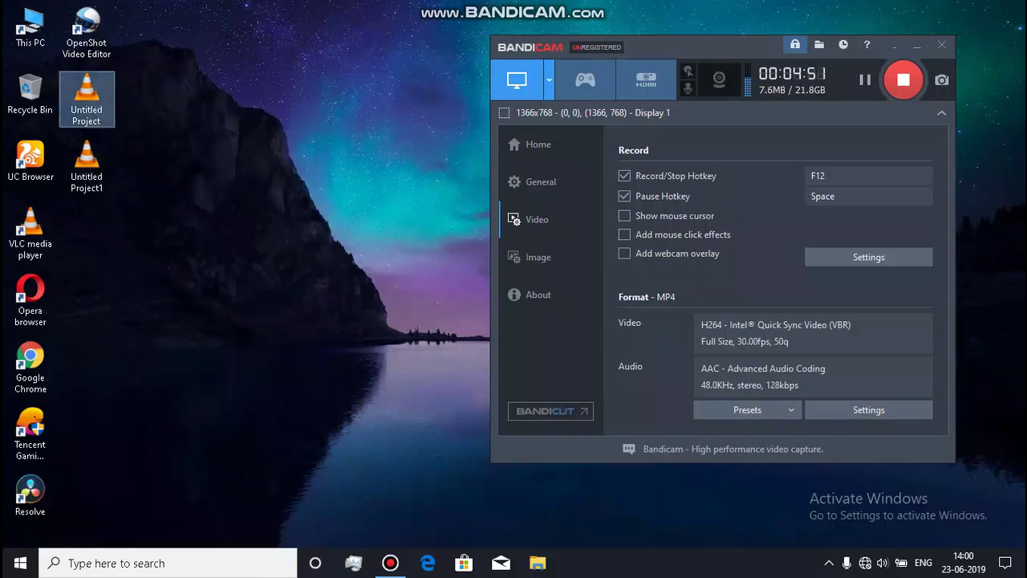
- Check the file size of the Untitled Project1 video on the desktop in its properties and close them
left_click(85, 166)
right_click(92, 158)
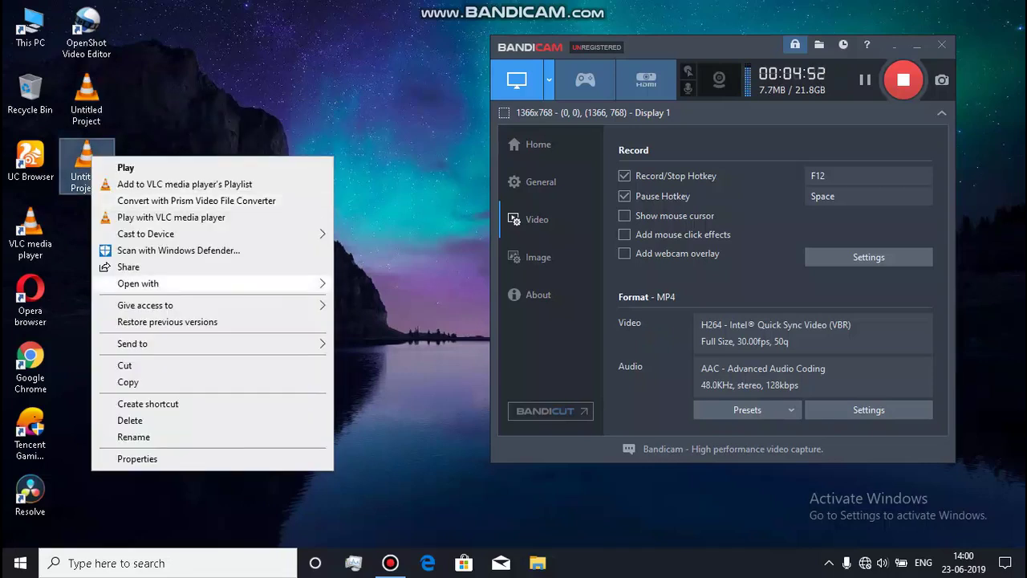
mouse_move(138, 283)
left_click(137, 458)
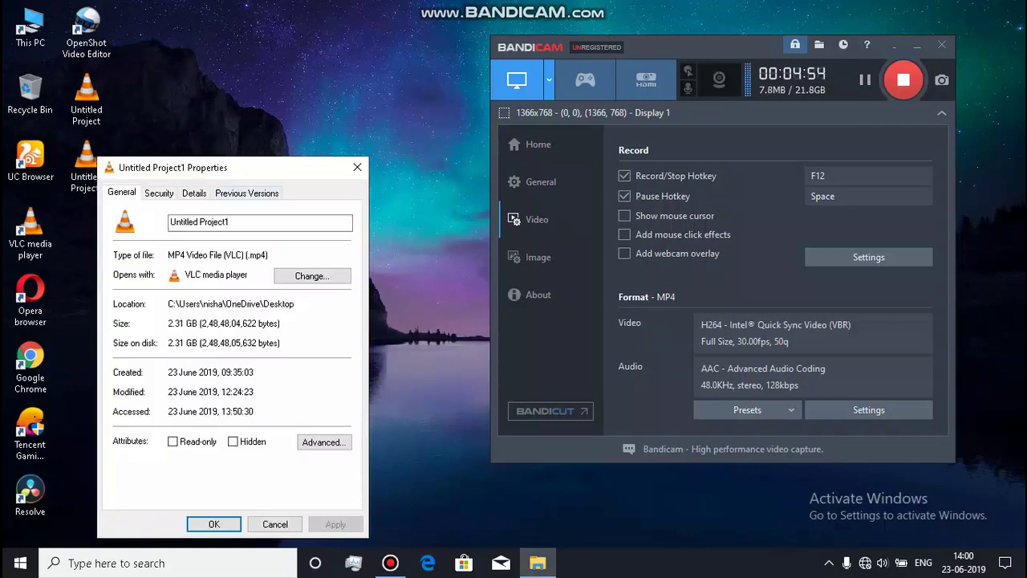
left_click_drag(235, 168, 349, 73)
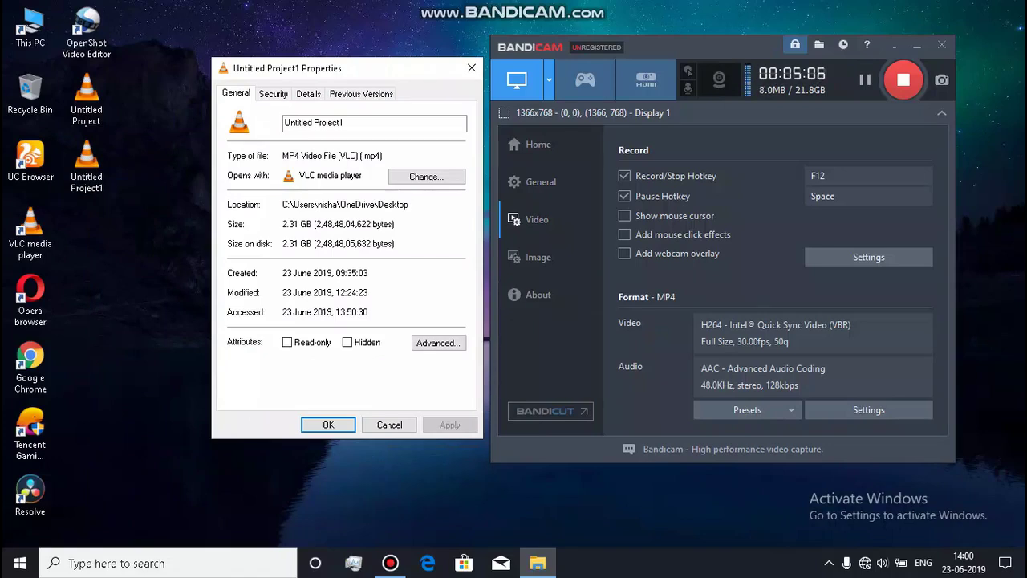
left_click_drag(282, 224, 299, 223)
left_click(472, 67)
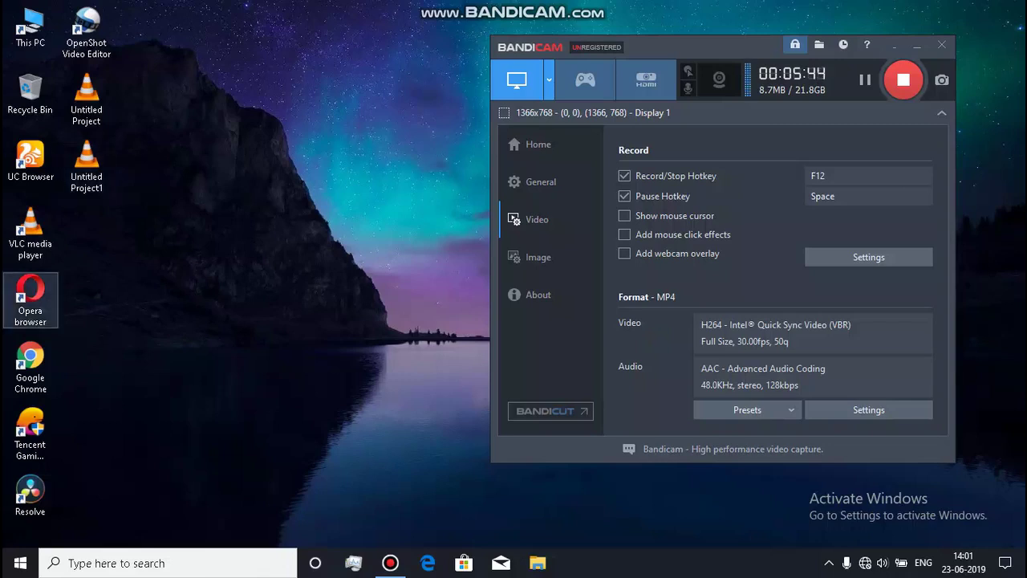
- Check the file size of the Untitled Project video on the desktop in its properties and close them
left_click(30, 233)
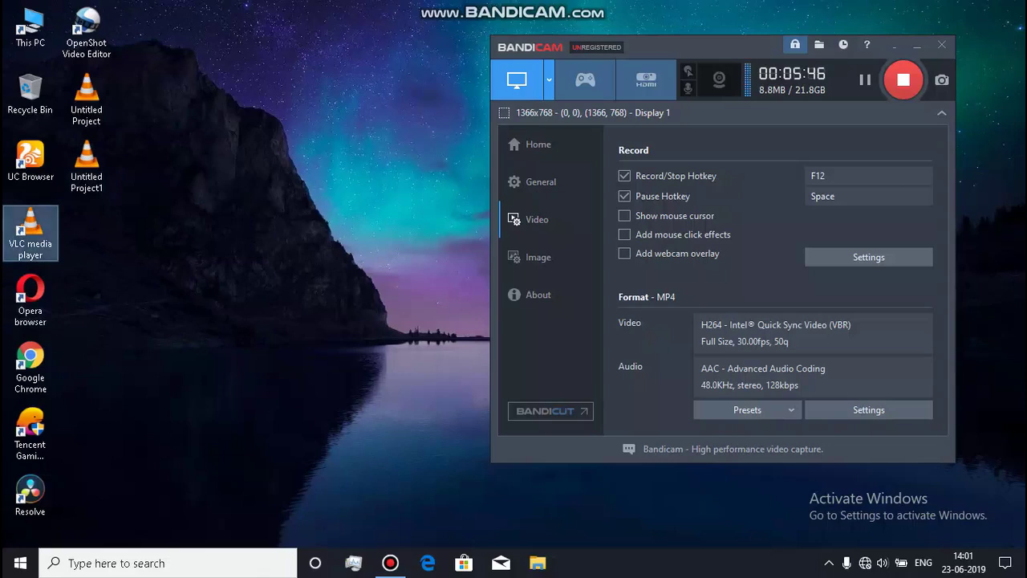
left_click(87, 166)
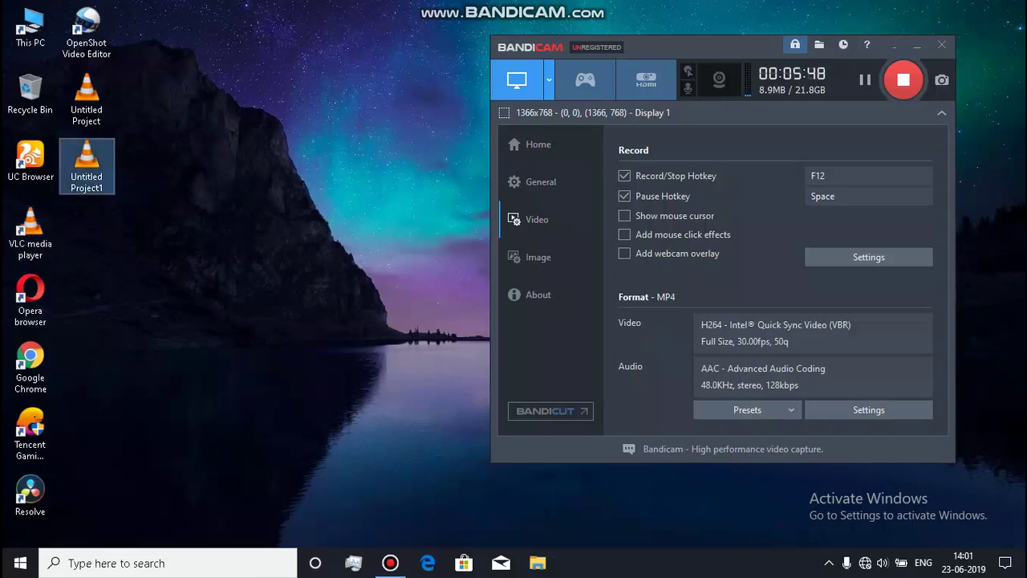
left_click(86, 98)
right_click(91, 102)
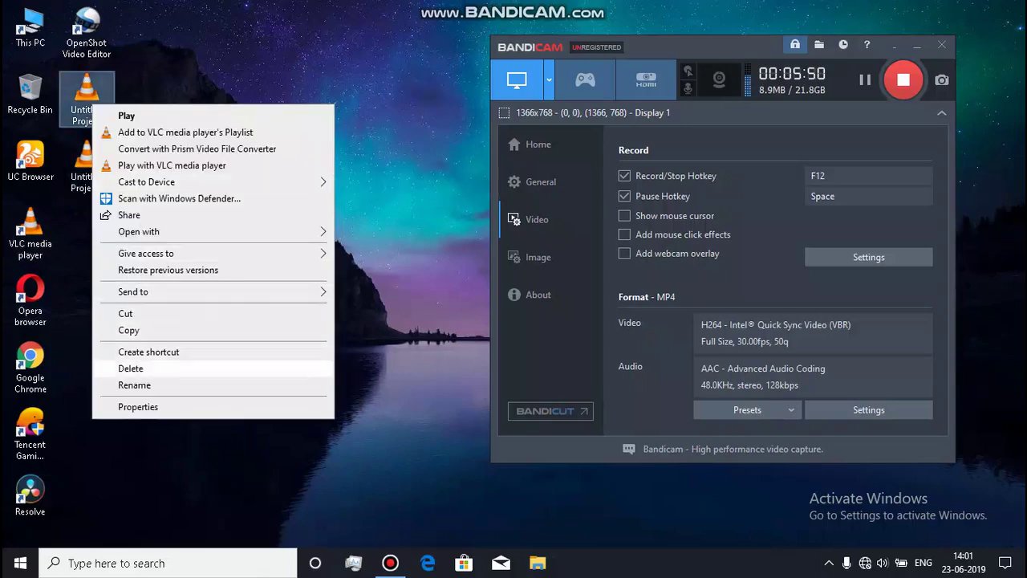
left_click(136, 407)
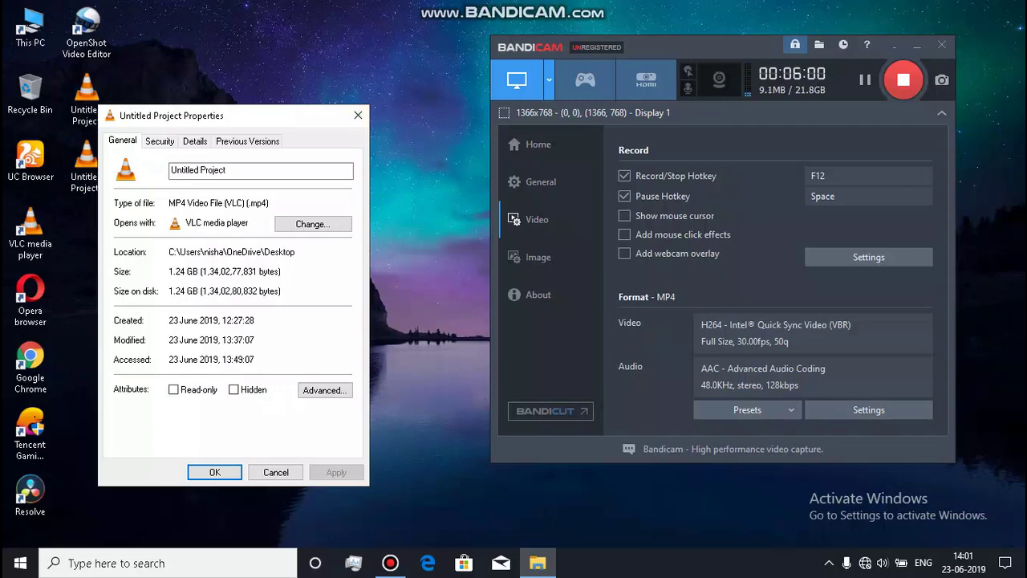
left_click(358, 115)
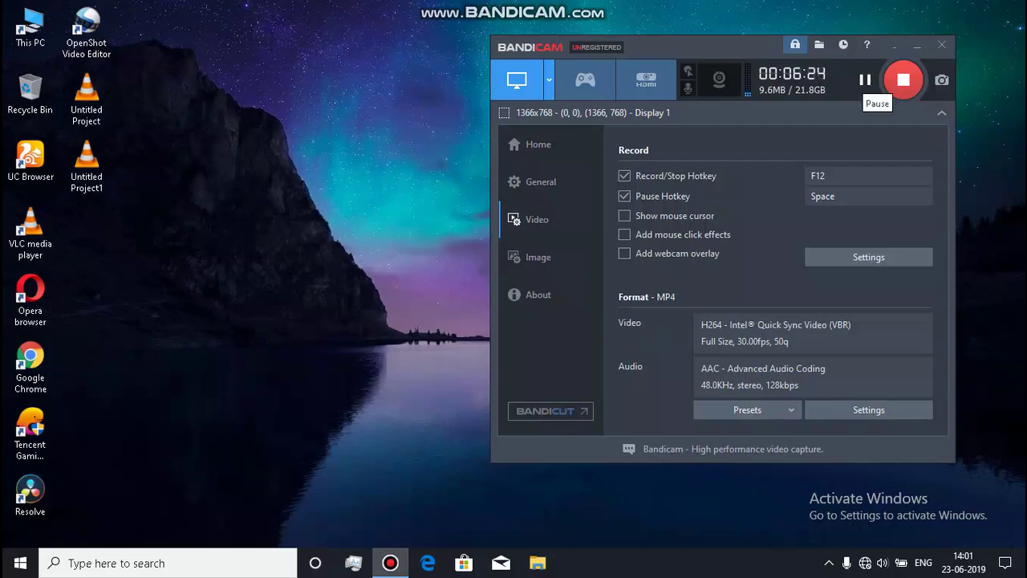
- Launch OpenShot Video Editor from the installed apps list
left_click(20, 562)
scroll(121, 297, "down", 10)
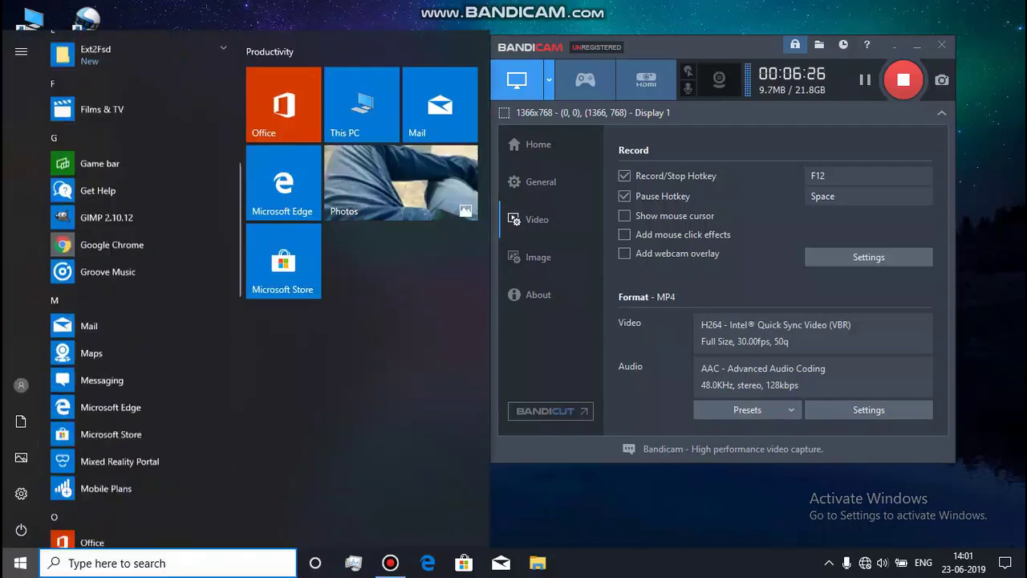
scroll(141, 204, "down", 3)
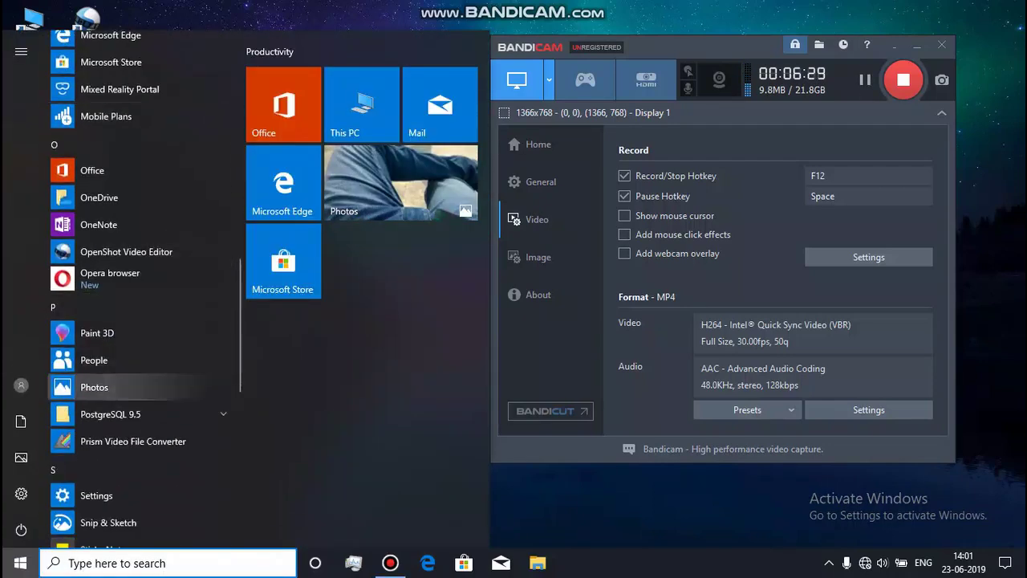
left_click(141, 251)
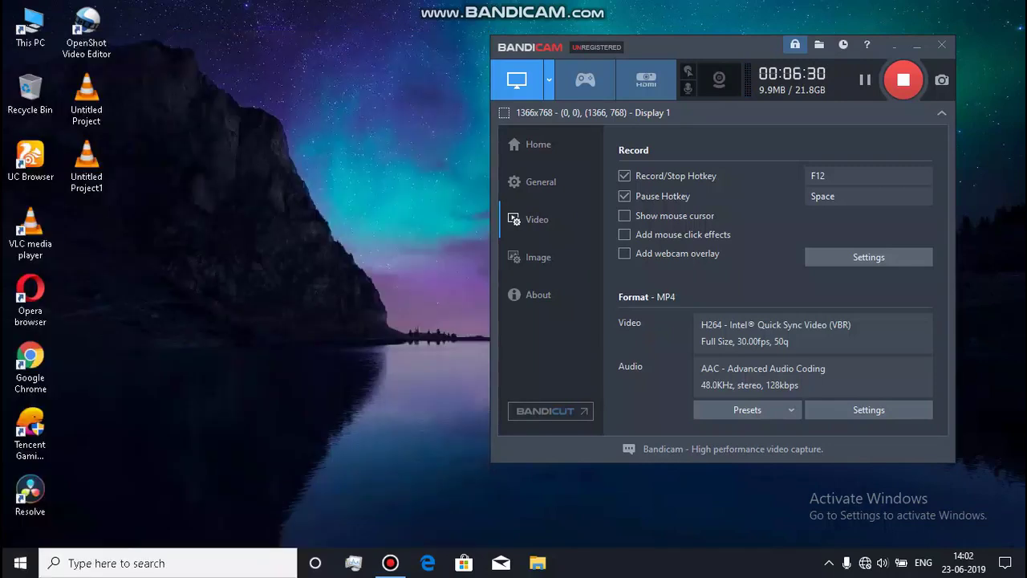
left_click(20, 562)
left_click(20, 563)
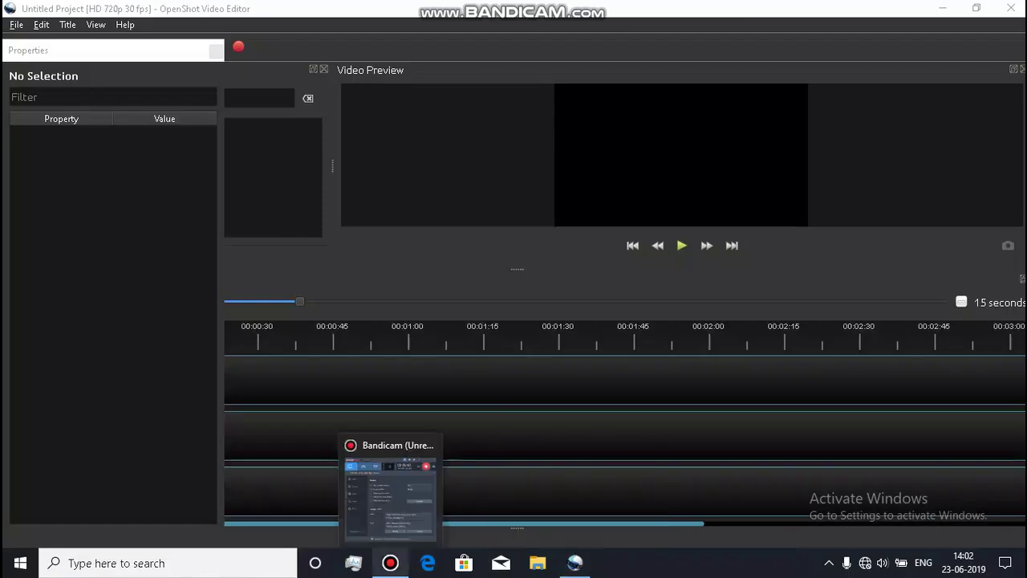
- Bring Bandicam forward, return to OpenShot and try to dismiss its floating Properties panel
left_click(390, 562)
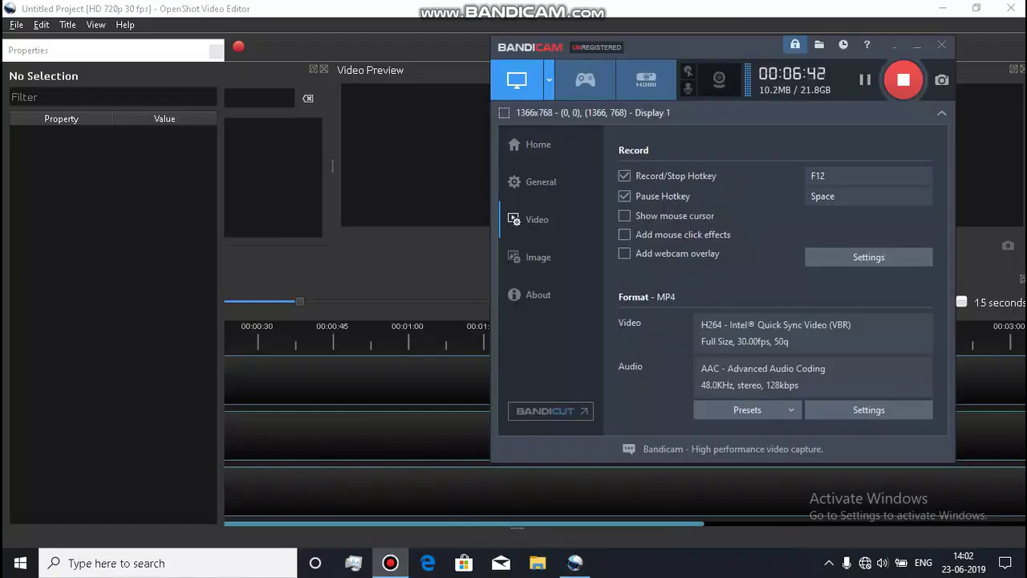
left_click(215, 51)
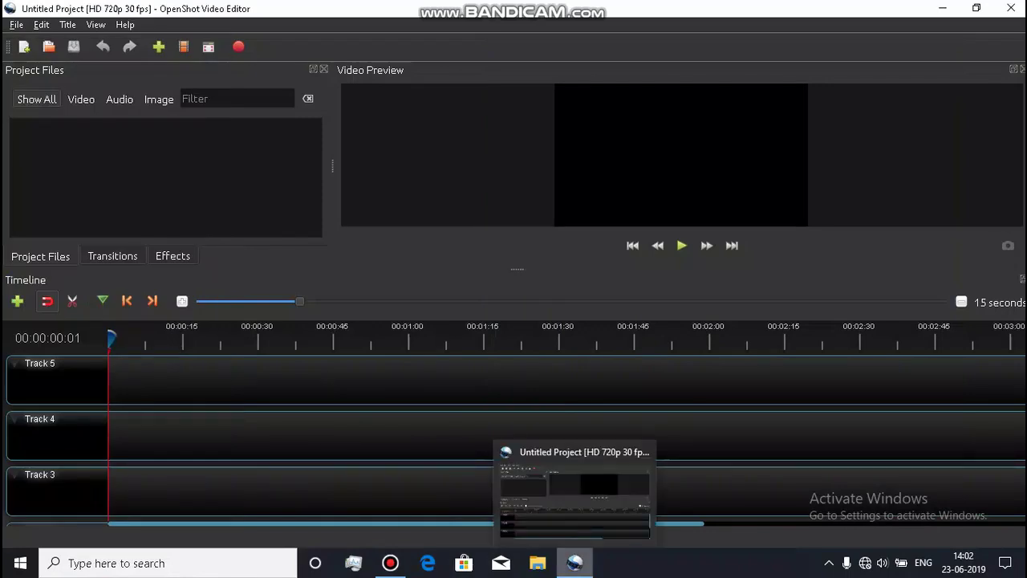
left_click(574, 562)
left_click(574, 563)
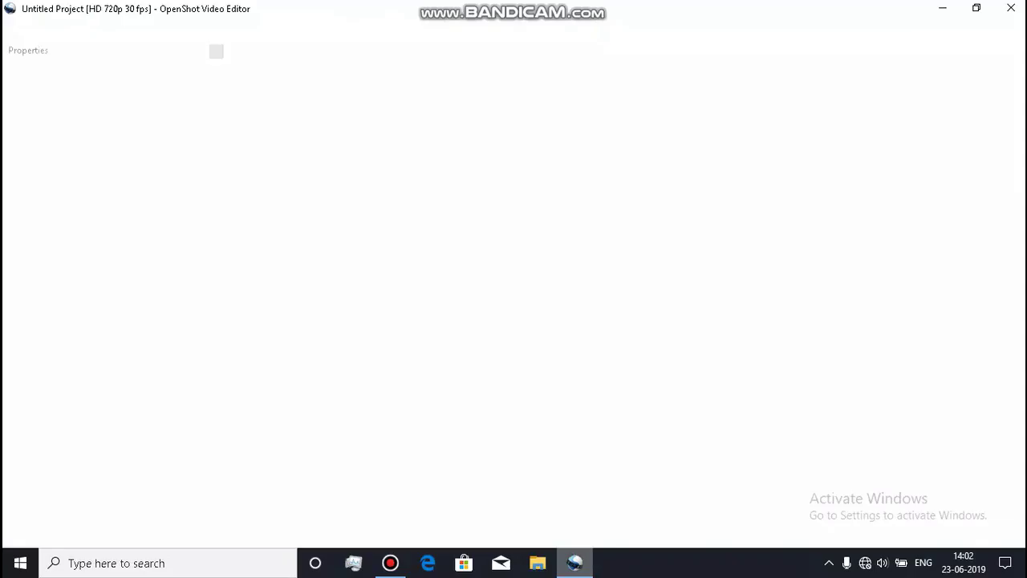
- Open a new File Explorer window over OpenShot, shift it slightly and go to the FILES (D:) drive
key("super+e")
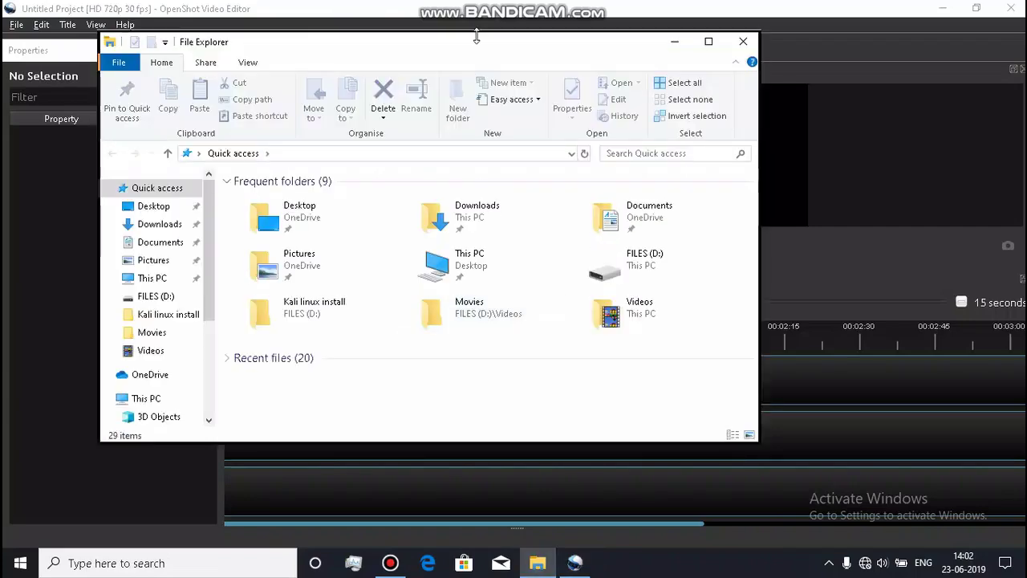
left_click_drag(476, 36, 481, 28)
left_click_drag(480, 39, 514, 44)
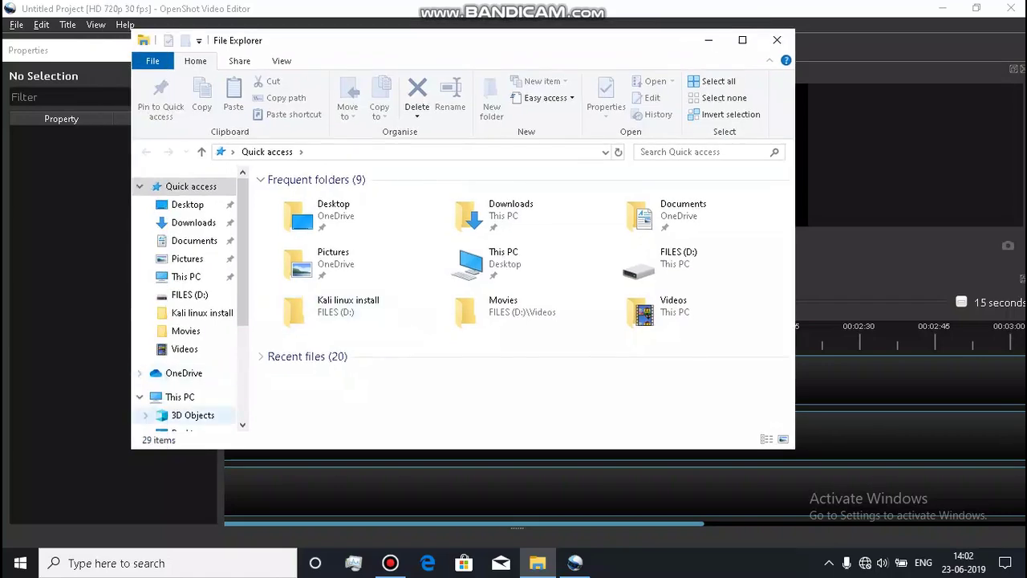
scroll(192, 415, "down", 3)
left_click(189, 420)
- Check the file size of the grub costomizer part1 video in its properties and close them
left_click(302, 318)
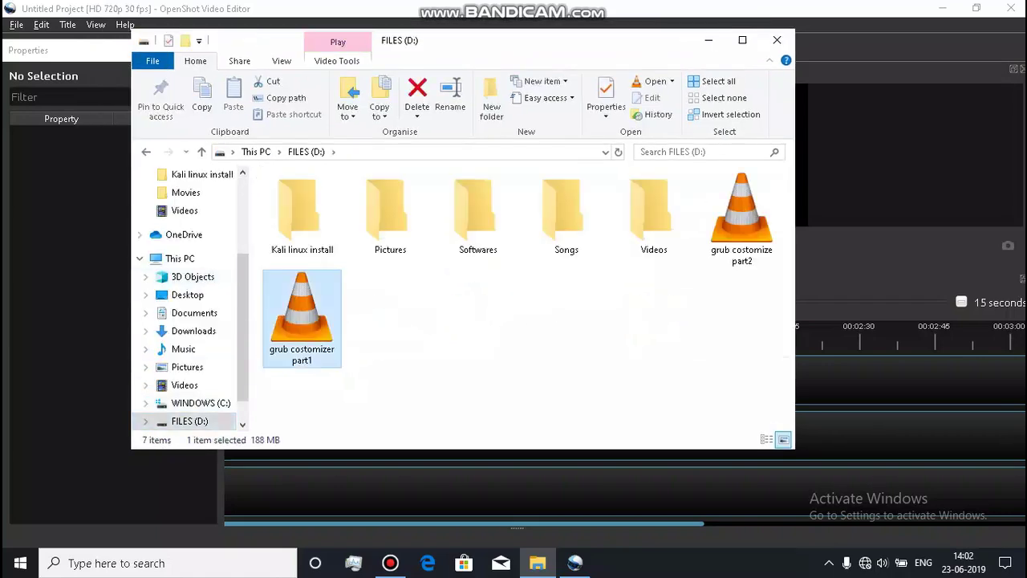
left_click(742, 219)
left_click(302, 317)
key("alt+Return")
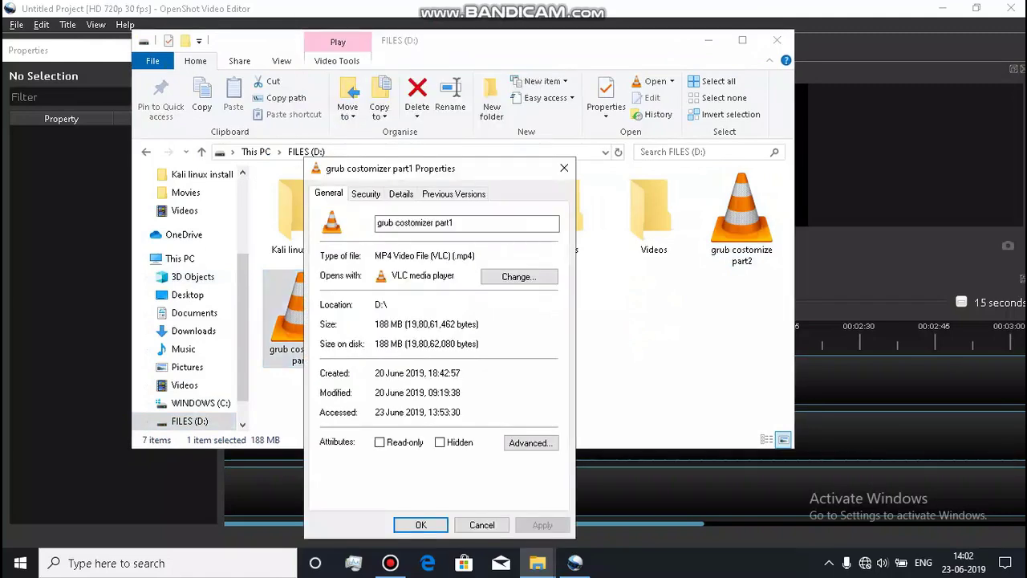
key("Escape")
- Check the file size of the grub costomize part2 video in its properties and close them
right_click(743, 204)
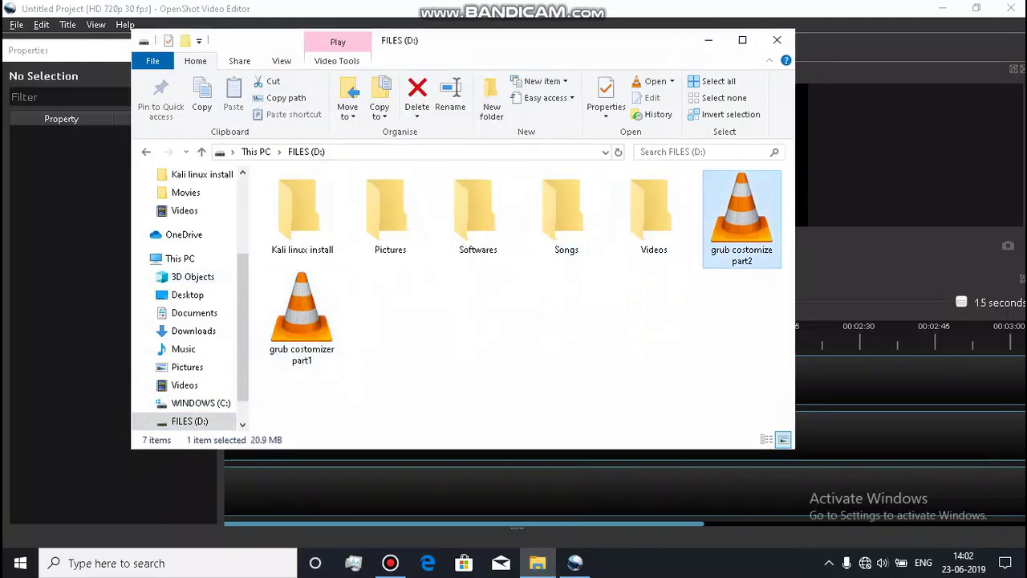
left_click(790, 482)
left_click_drag(875, 169, 458, 149)
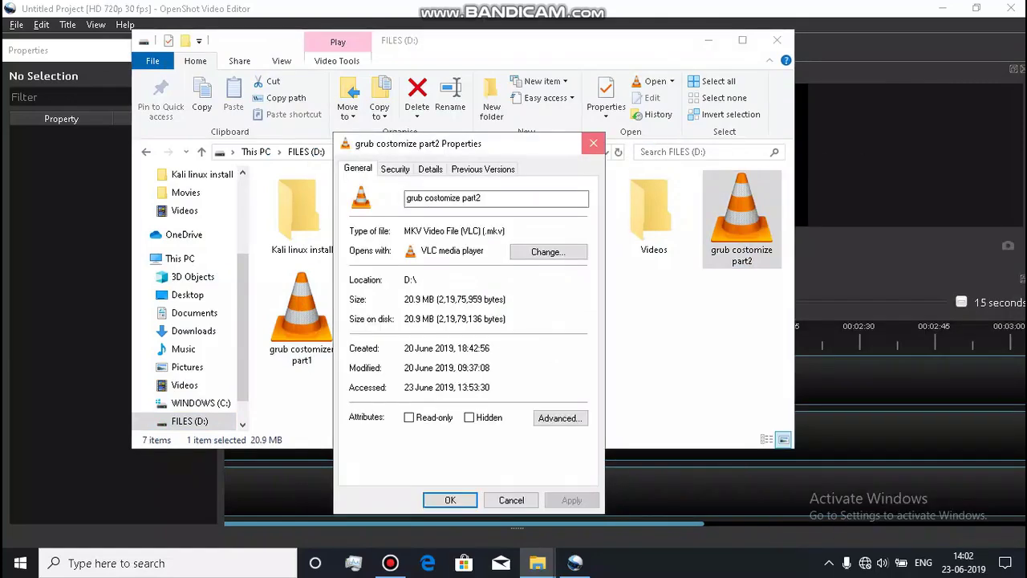
left_click(593, 143)
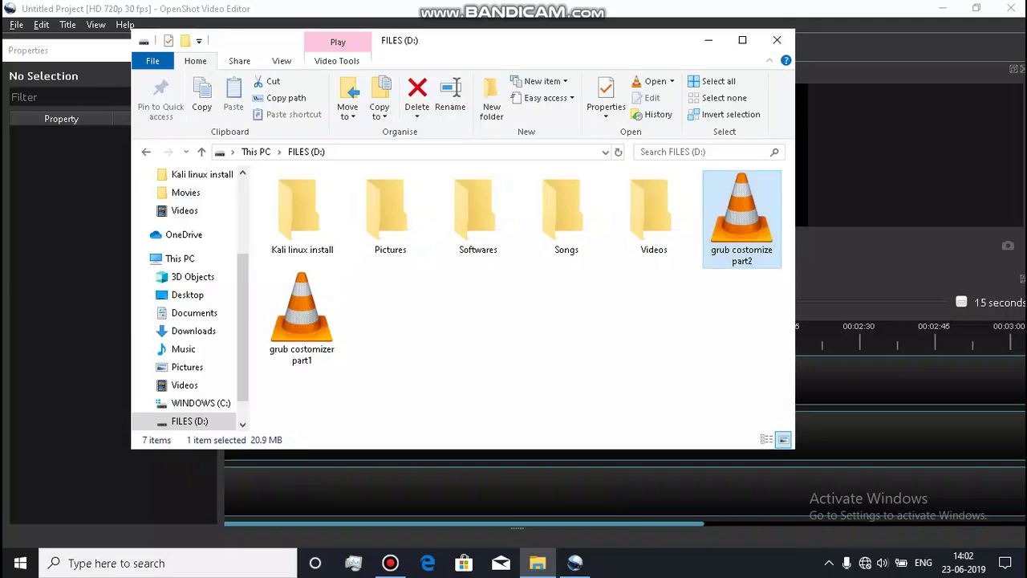
- Show Bandicam and OpenShot in turn, returning to the FILES (D:) window to select the grub costomize part2 video
left_click(390, 562)
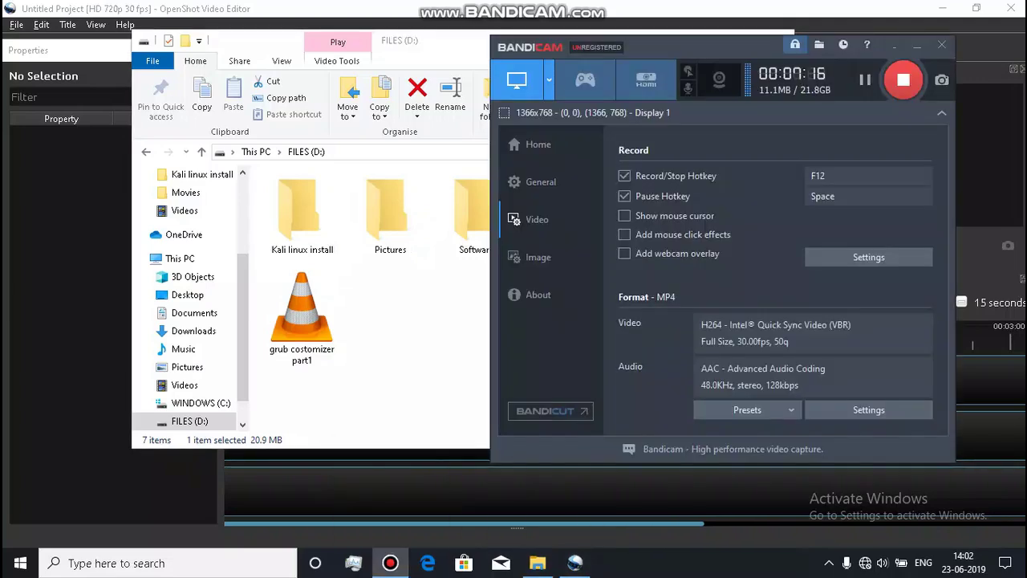
left_click(417, 337)
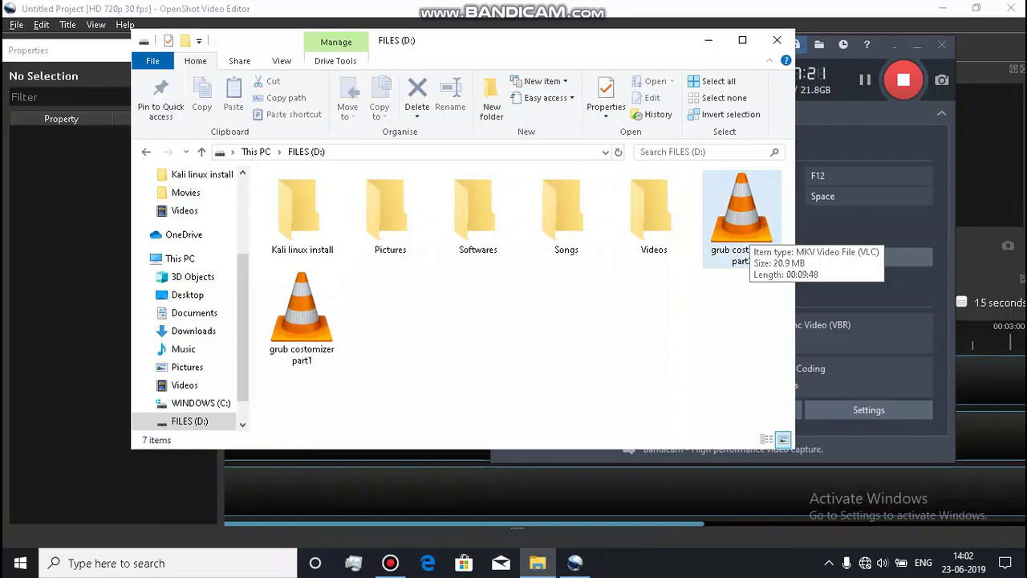
key("alt+Tab")
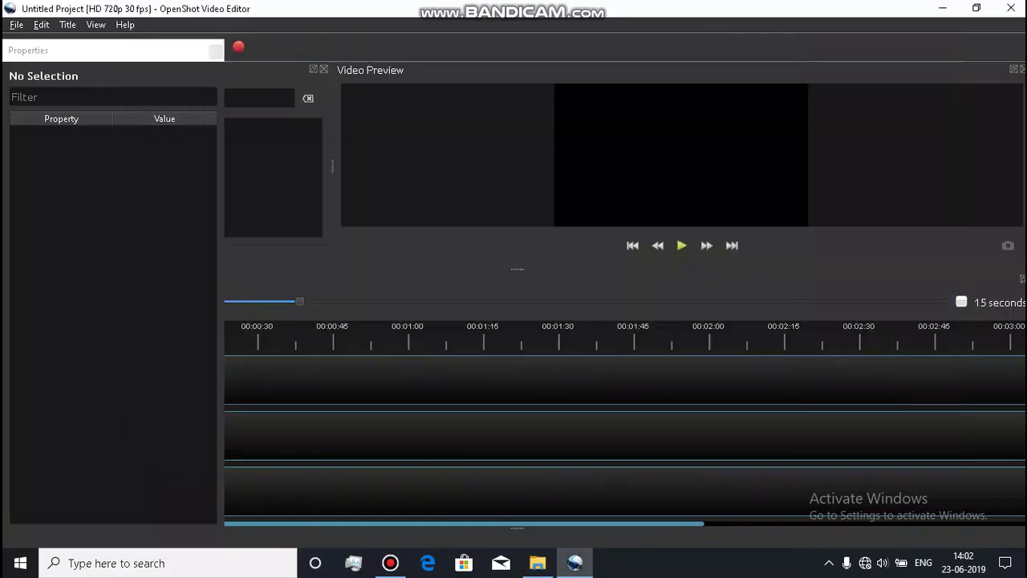
left_click(538, 562)
left_click_drag(742, 213, 720, 255)
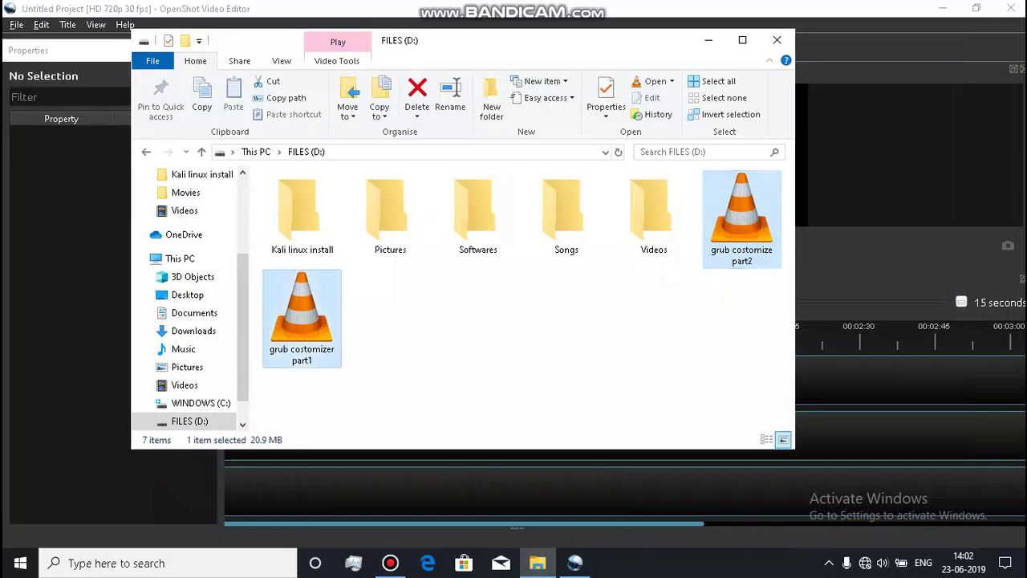
- Import both grub videos from FILES (D:) into the OpenShot project and place part1 followed directly by part2 on Track 5
left_click(302, 317, "ctrl")
left_click_drag(573, 40, 820, 23)
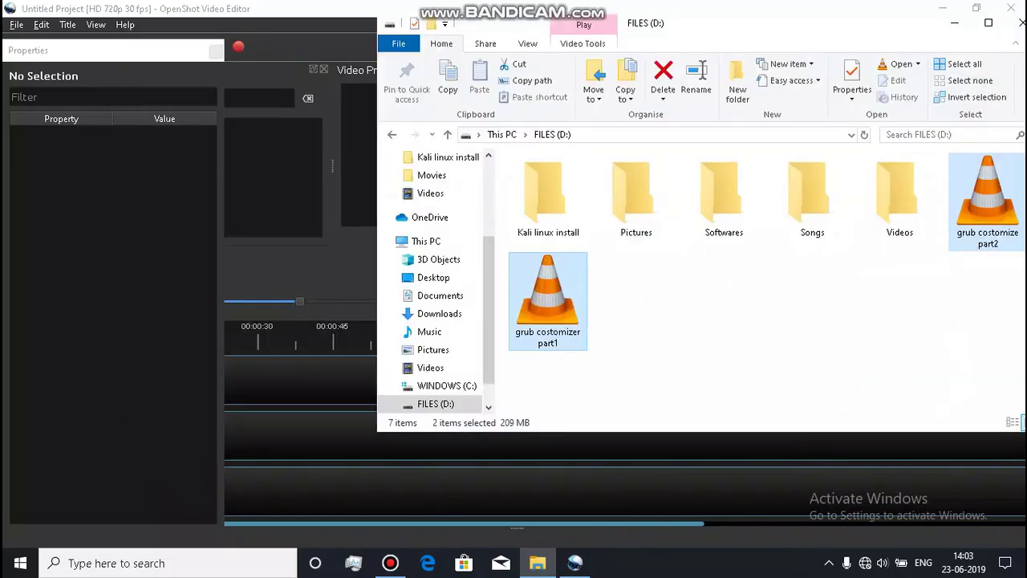
left_click_drag(548, 301, 271, 201)
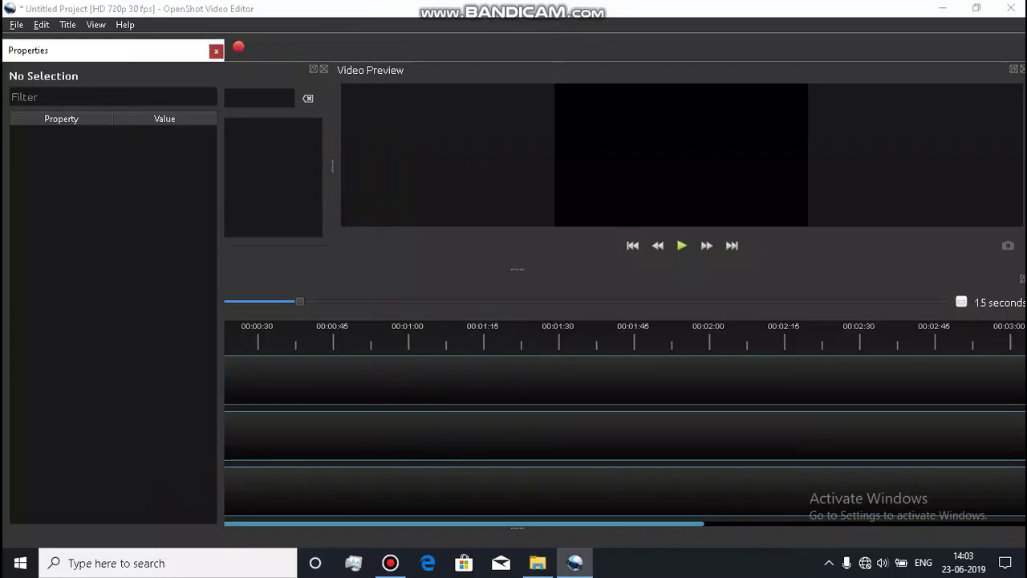
left_click(216, 51)
left_click_drag(47, 144, 109, 378)
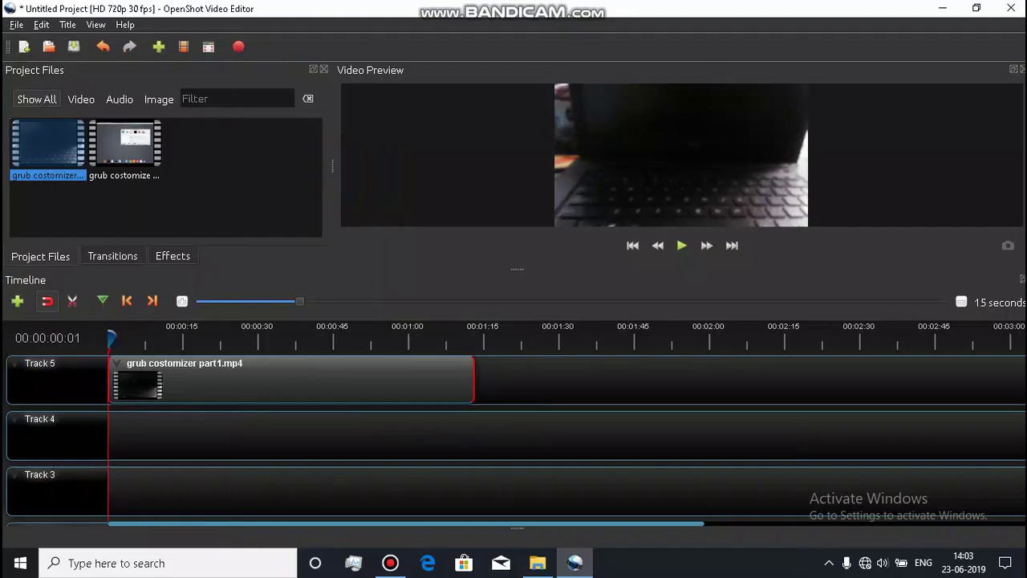
left_click_drag(124, 144, 481, 379)
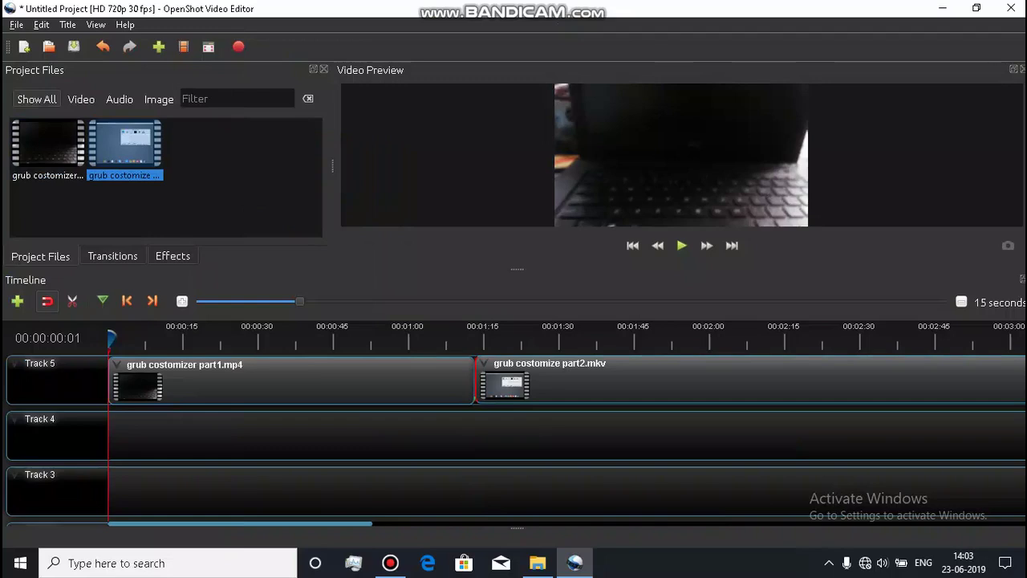
- Export the video as Untitled Project with the MP4 (h.264) target, HD 720p 30 fps profile and Med quality
left_click(238, 47)
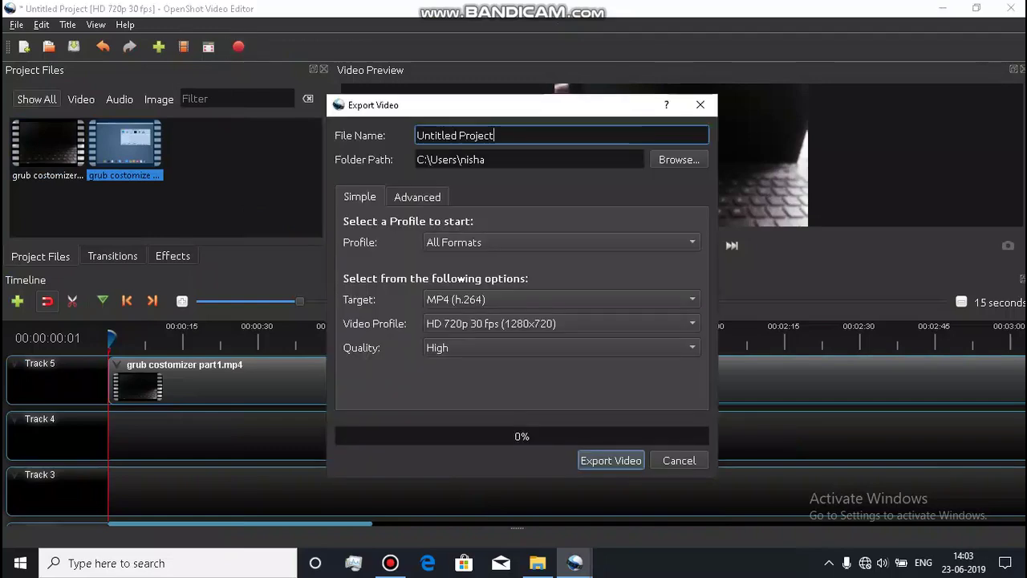
key("Tab")
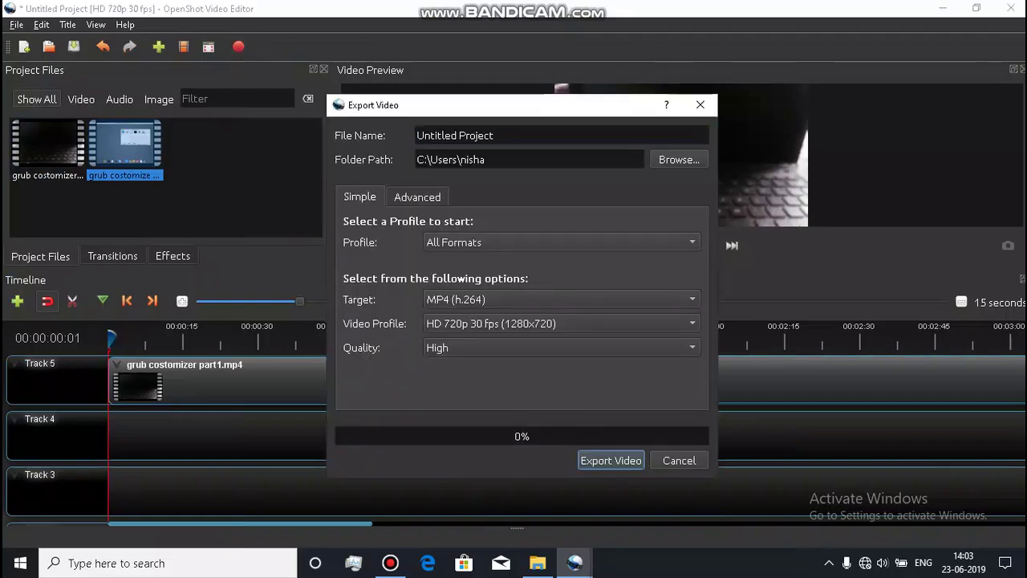
left_click(390, 562)
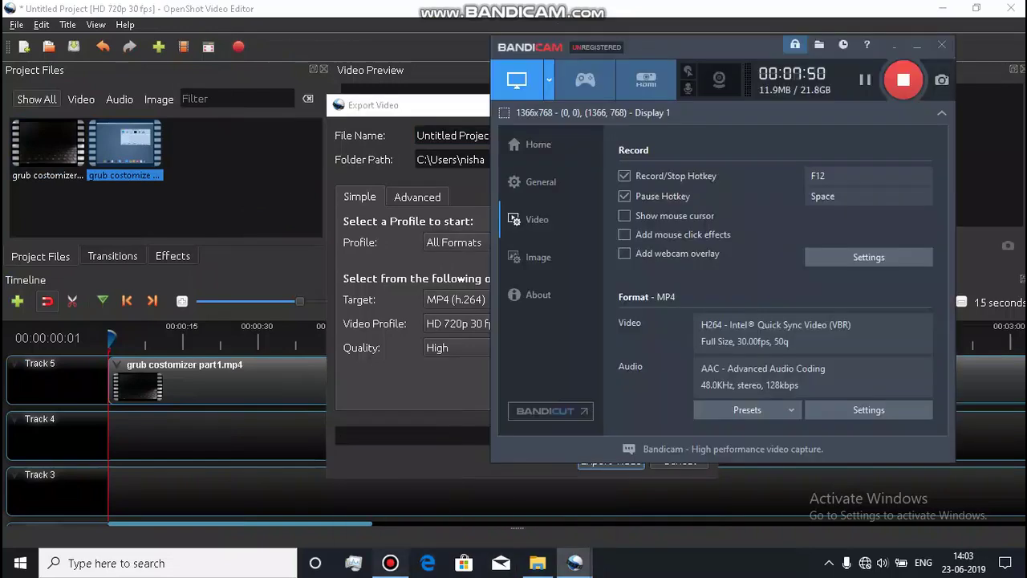
left_click(390, 562)
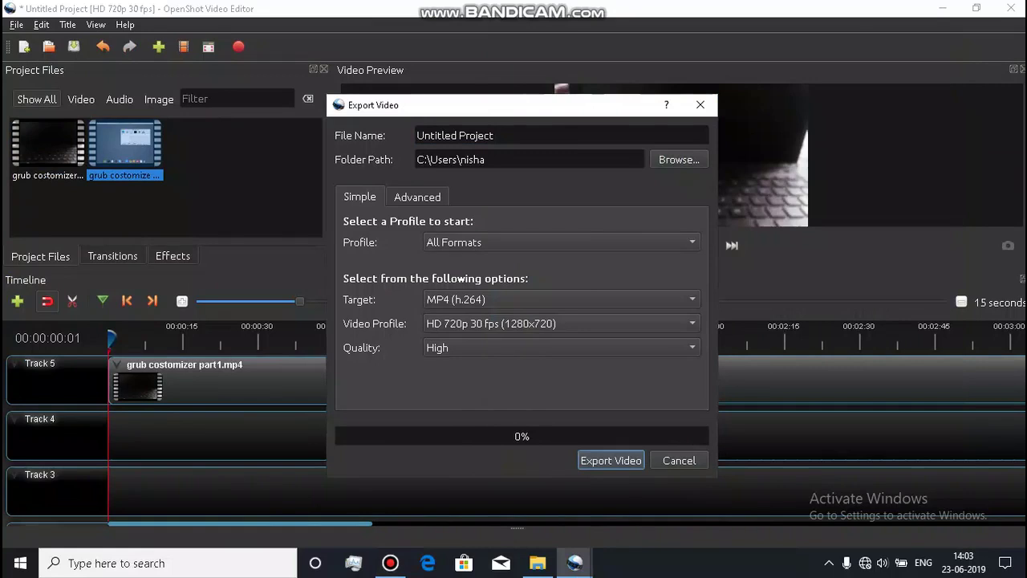
left_click(561, 299)
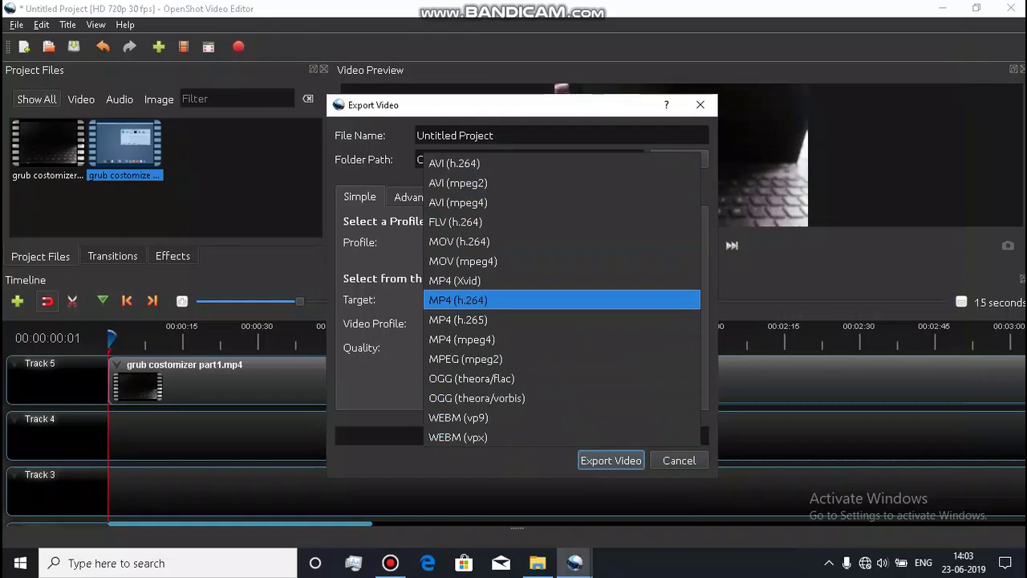
key("Return")
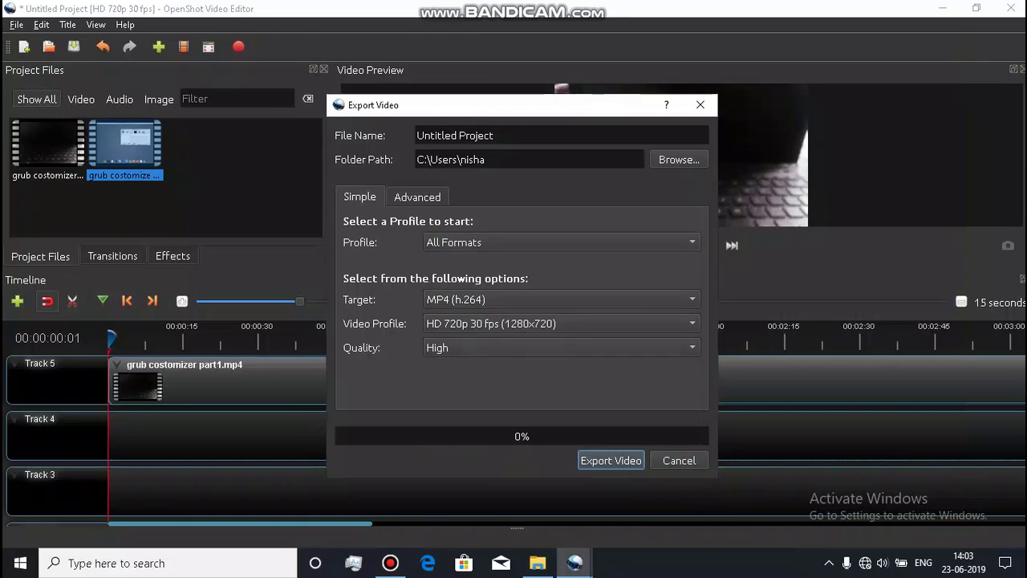
left_click(560, 347)
left_click(560, 327)
key("Return")
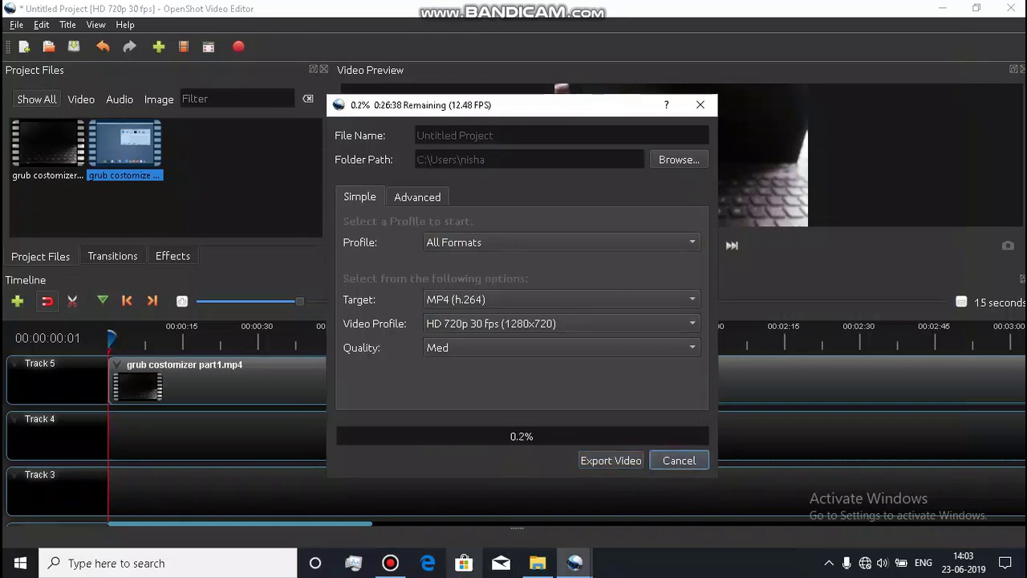
- Bring up the Bandicam window during the export and reposition it to show the export progress alongside the recording information
left_click(390, 563)
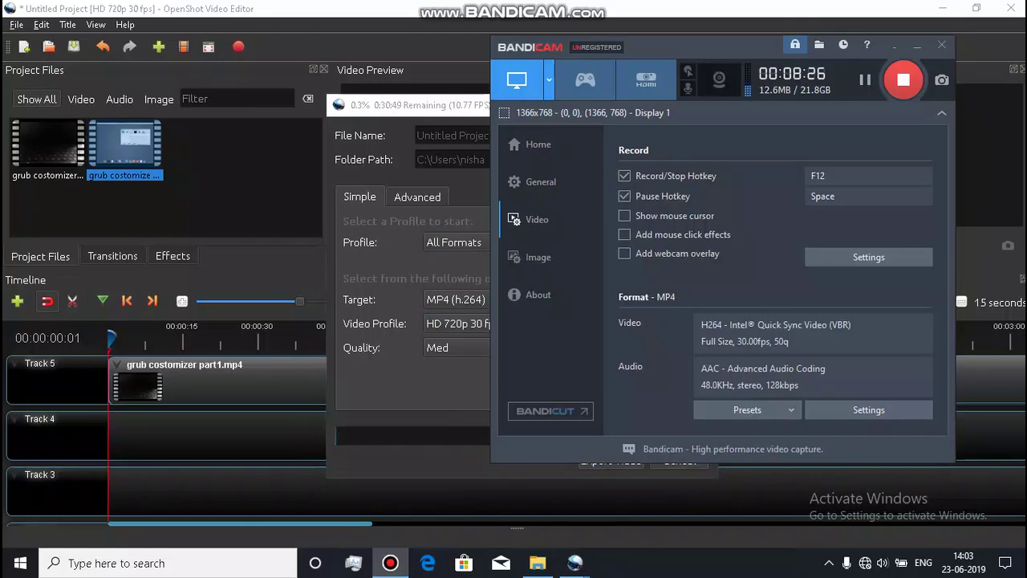
left_click_drag(708, 48, 834, 134)
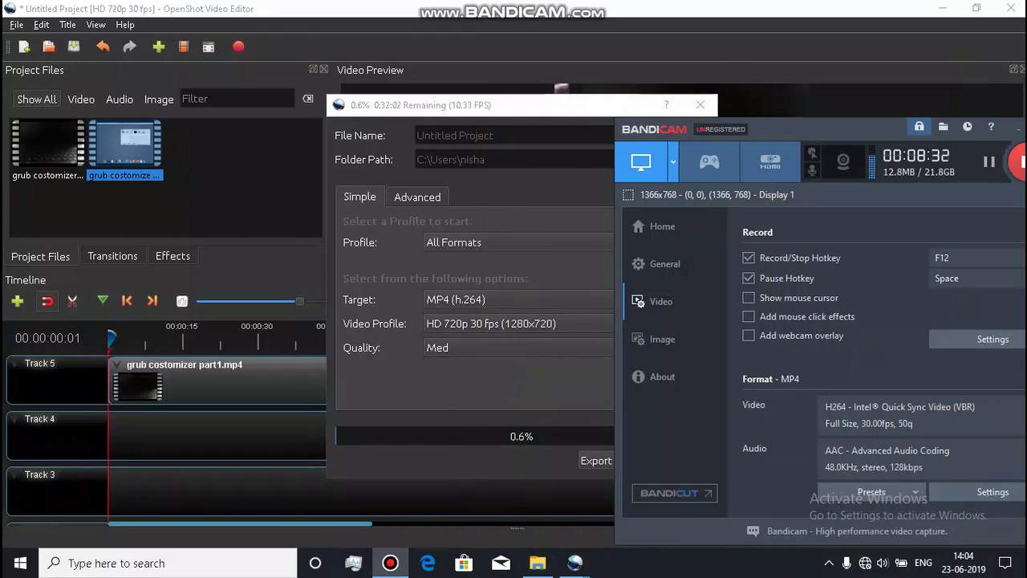
left_click_drag(834, 132, 703, 106)
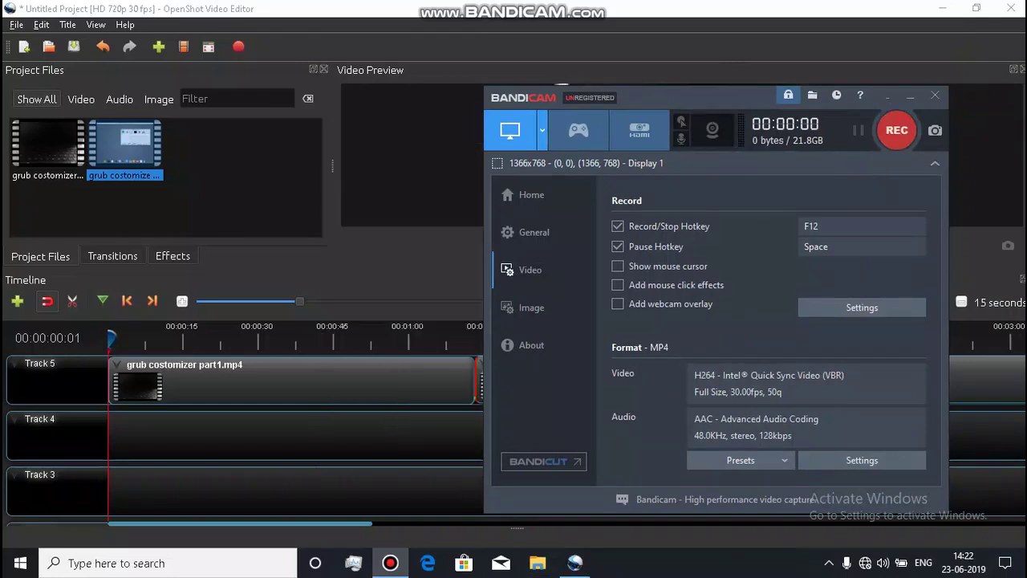
- Start a new Bandicam recording, minimize its window and close OpenShot without saving the project
key("F12")
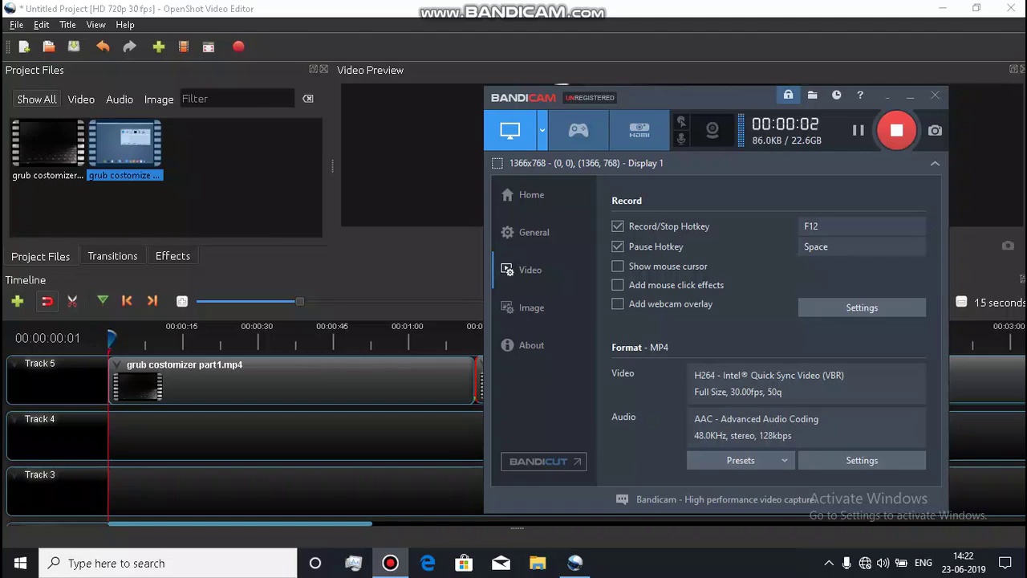
left_click(910, 95)
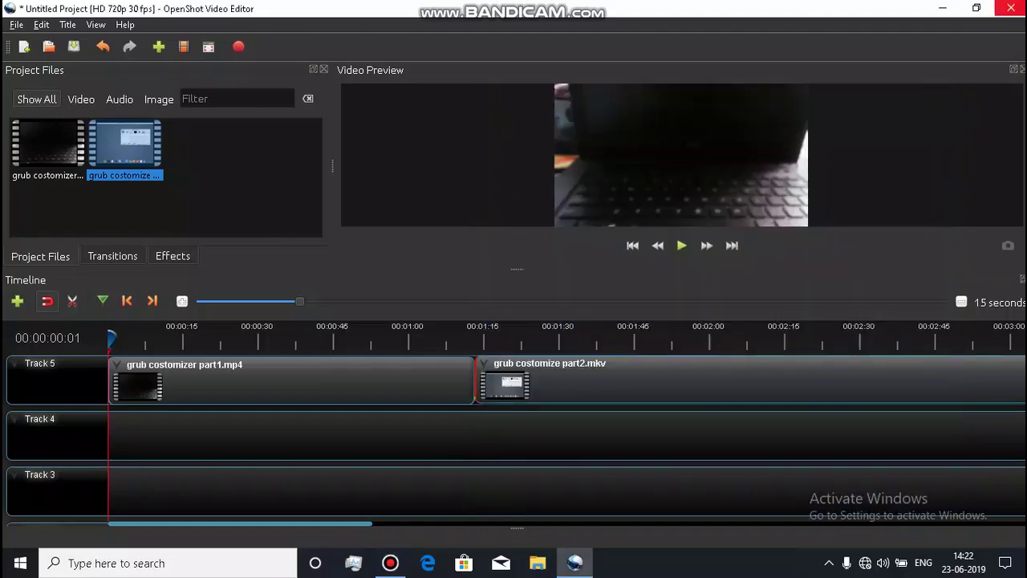
left_click(1004, 8)
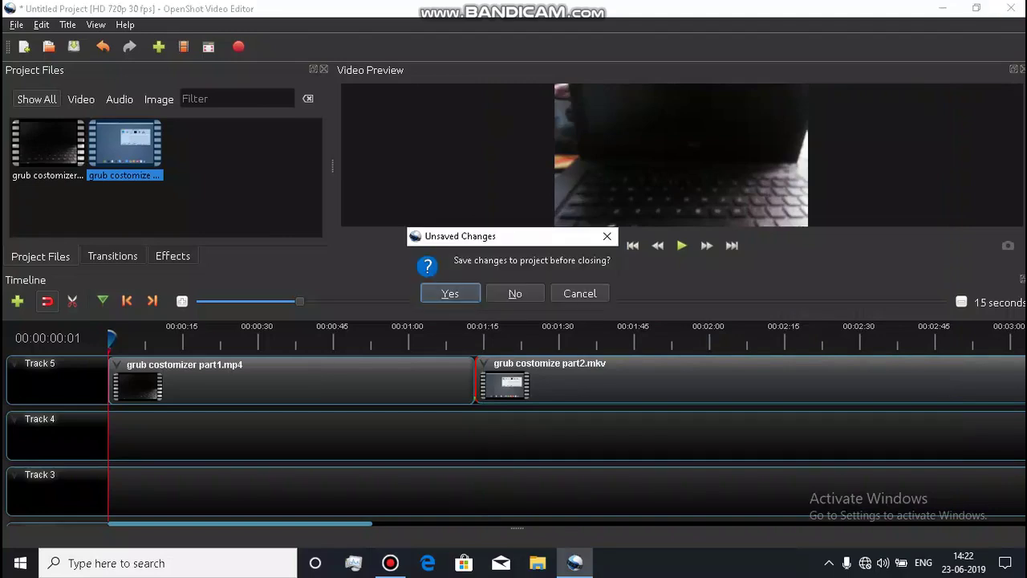
key("Escape")
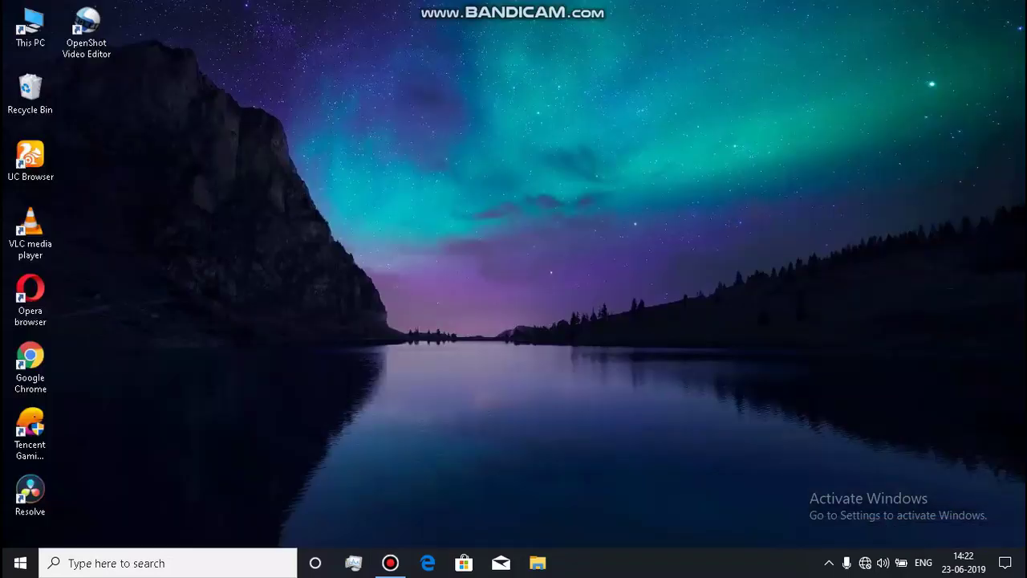
- Open This PC from the desktop and browse to the user's profile folder under Users on WINDOWS (C:)
double_click(30, 28)
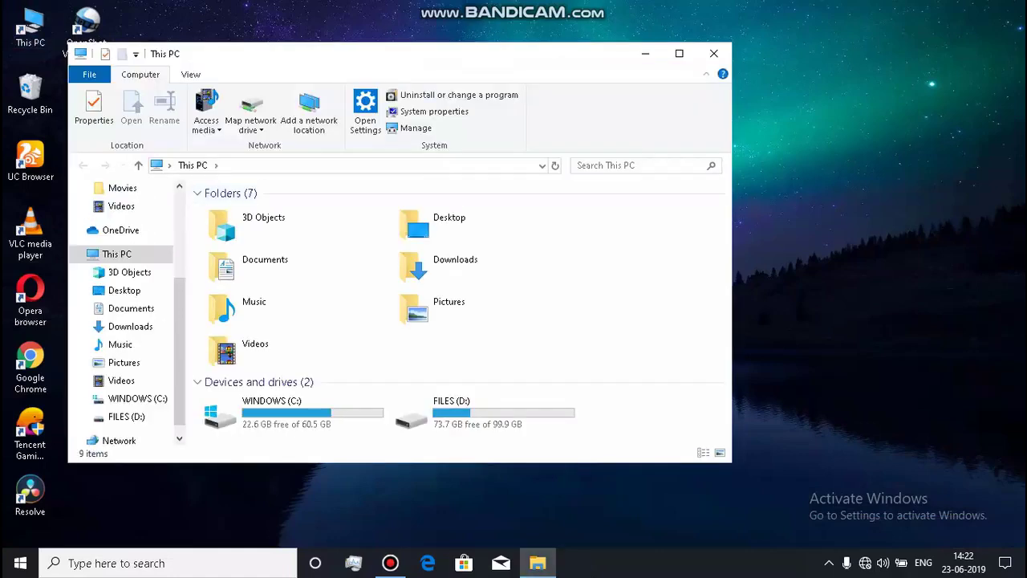
left_click_drag(361, 53, 492, 44)
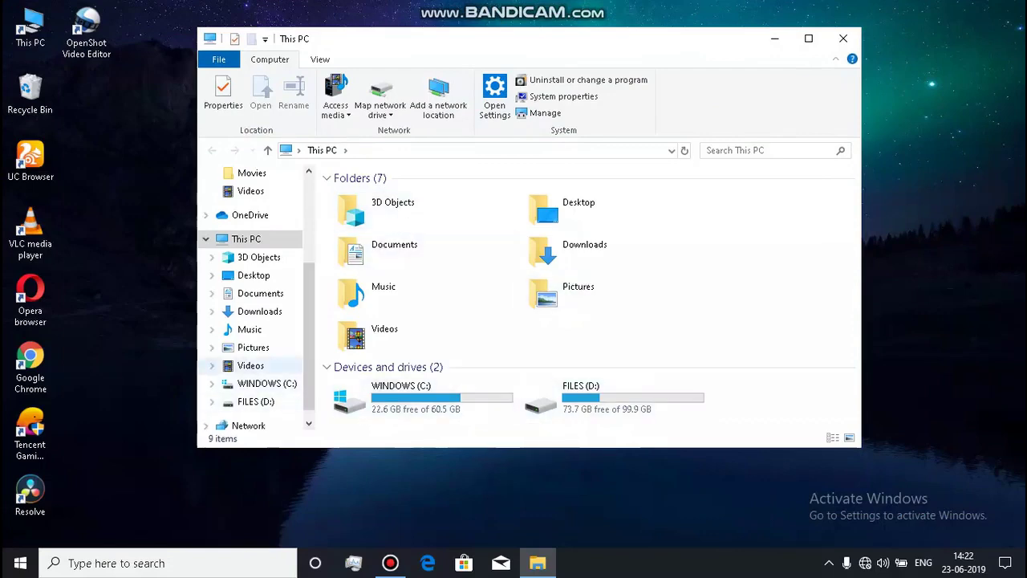
left_click(251, 365)
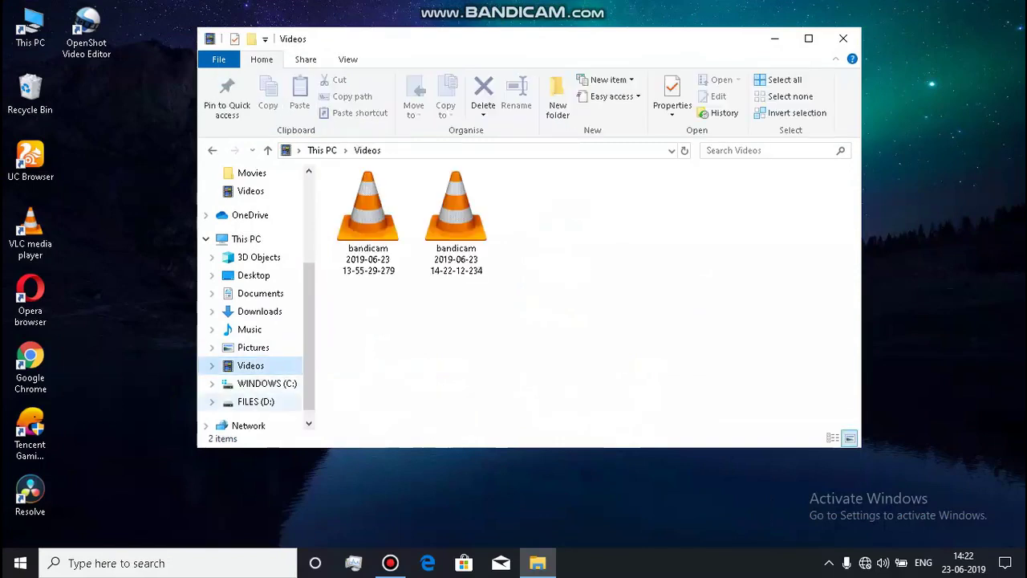
scroll(250, 321, "up", 2)
scroll(261, 347, "down", 2)
left_click(255, 382)
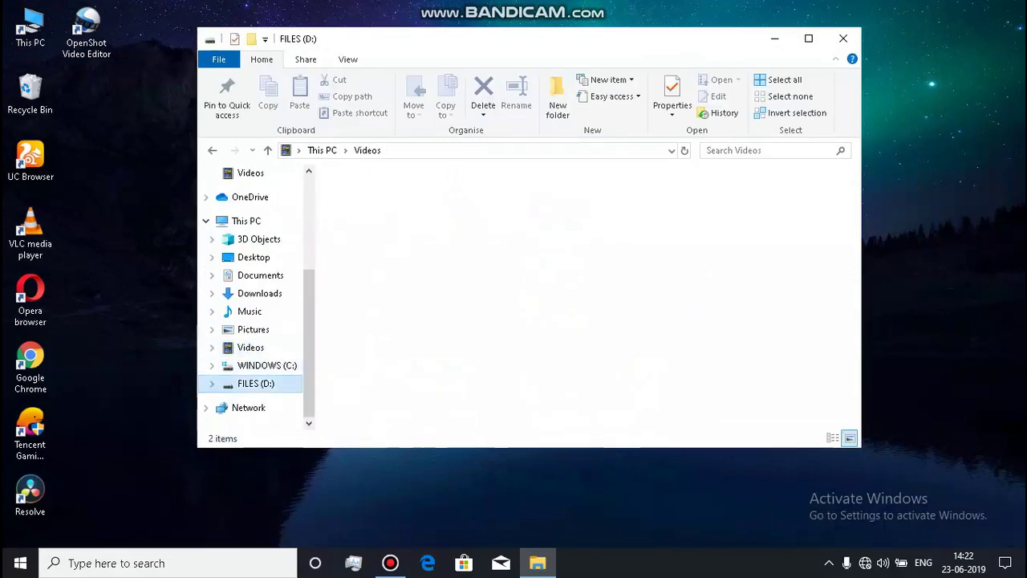
left_click(257, 365)
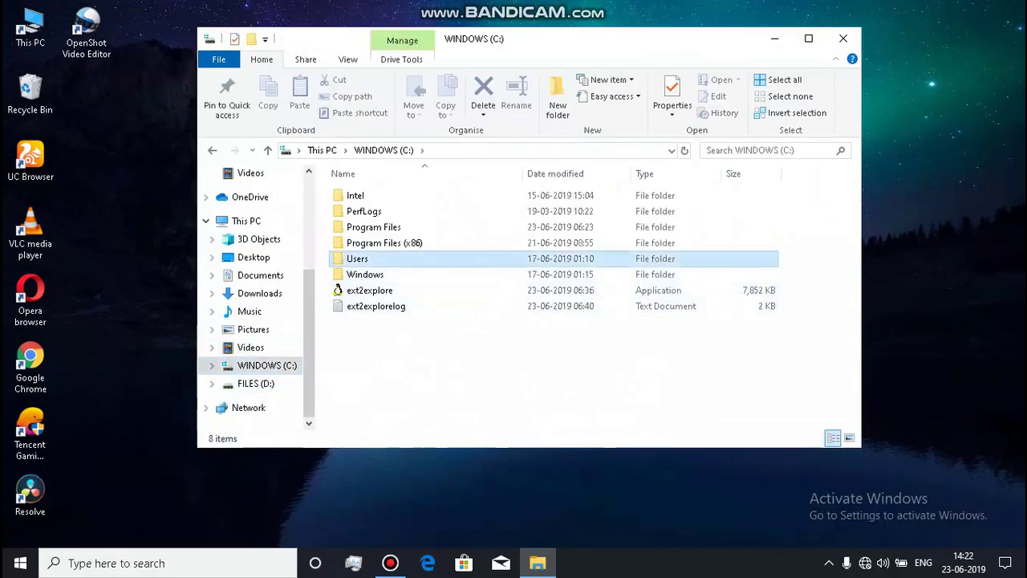
double_click(357, 259)
double_click(357, 195)
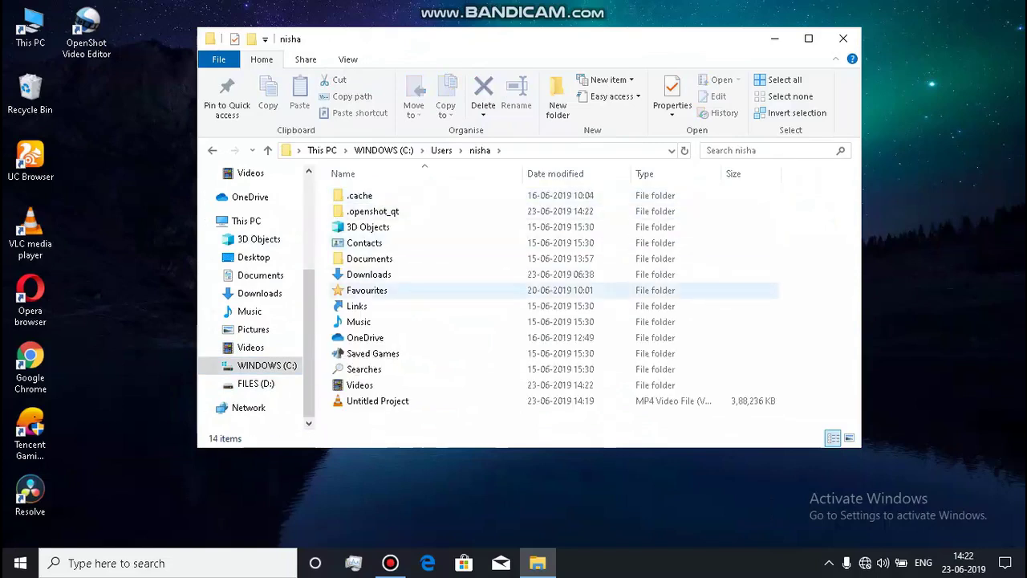
- Check the file size of the exported Untitled Project video in its properties and close them
right_click(388, 399)
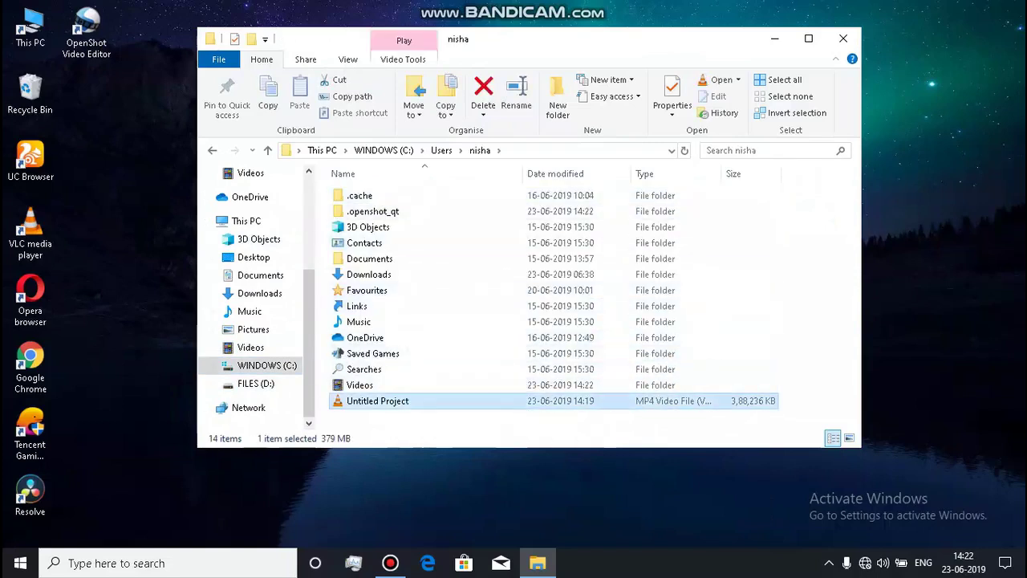
left_click(430, 385)
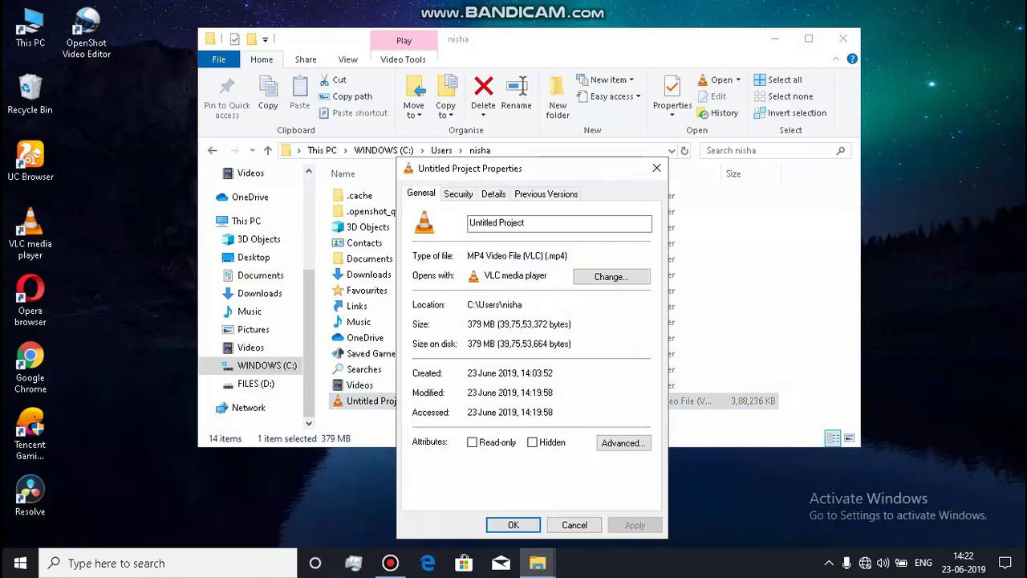
left_click(656, 168)
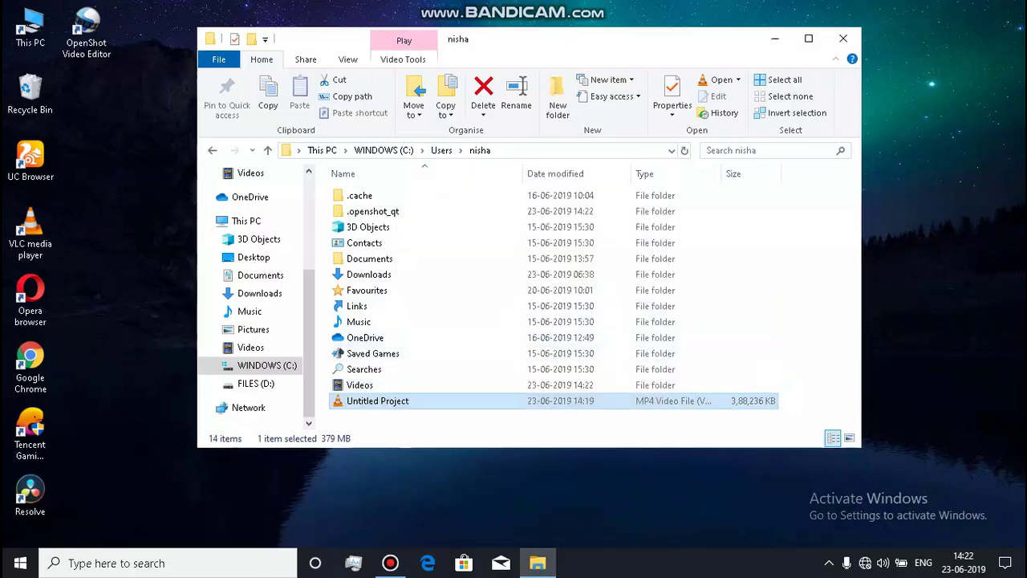
- Open FILES (D:) in a second File Explorer window and check the combined size of both grub videos in their properties
double_click(29, 28)
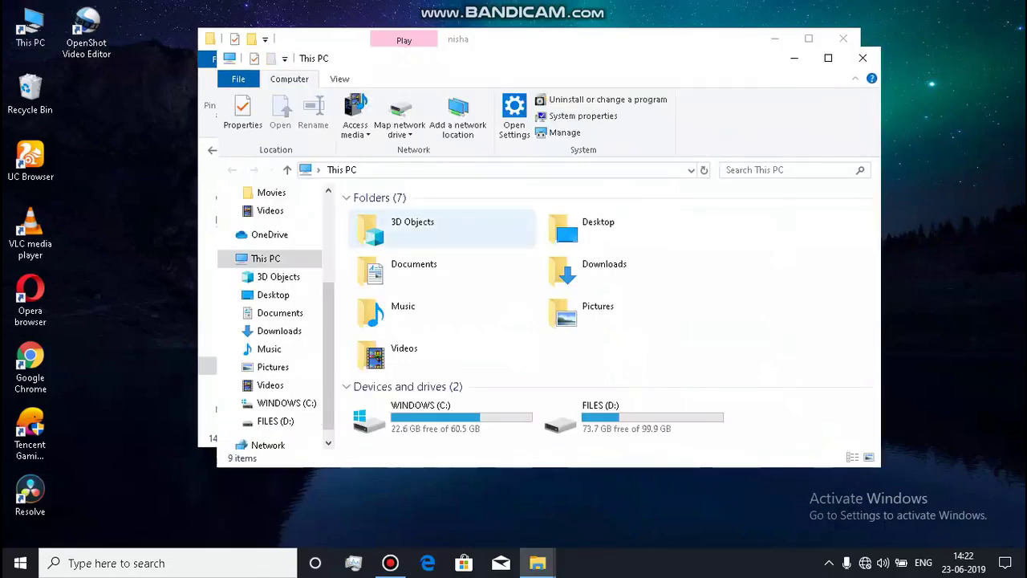
double_click(600, 415)
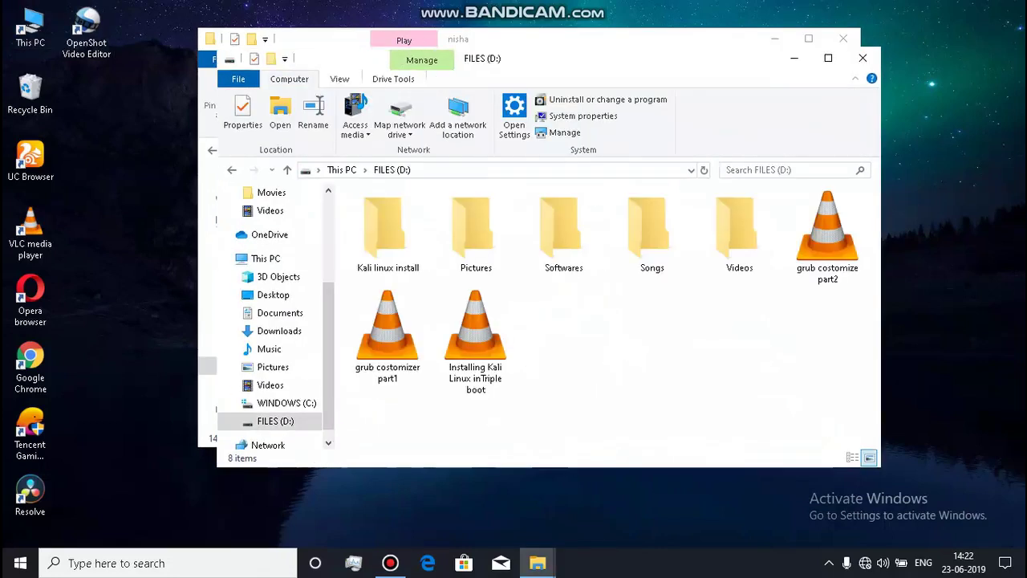
left_click(827, 236)
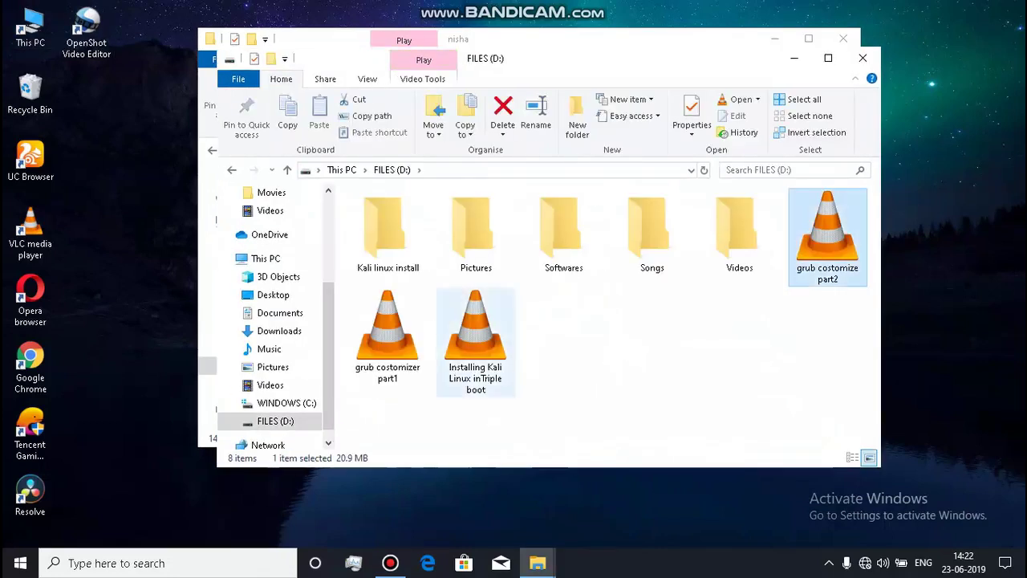
left_click(388, 336, "ctrl")
right_click(408, 337)
left_click(449, 327)
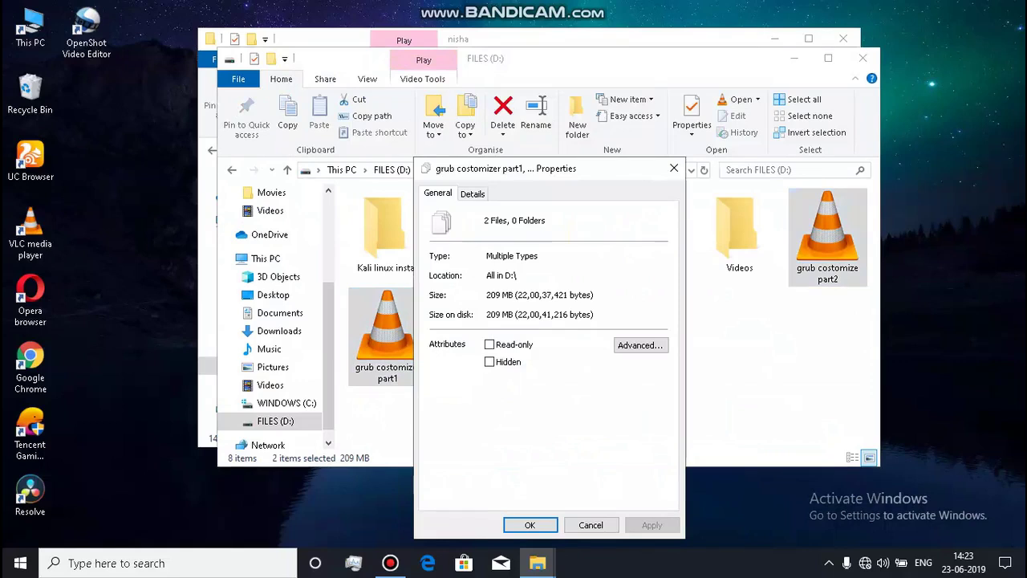
left_click_drag(486, 294, 514, 295)
left_click(513, 295)
left_click(673, 168)
left_click(673, 168)
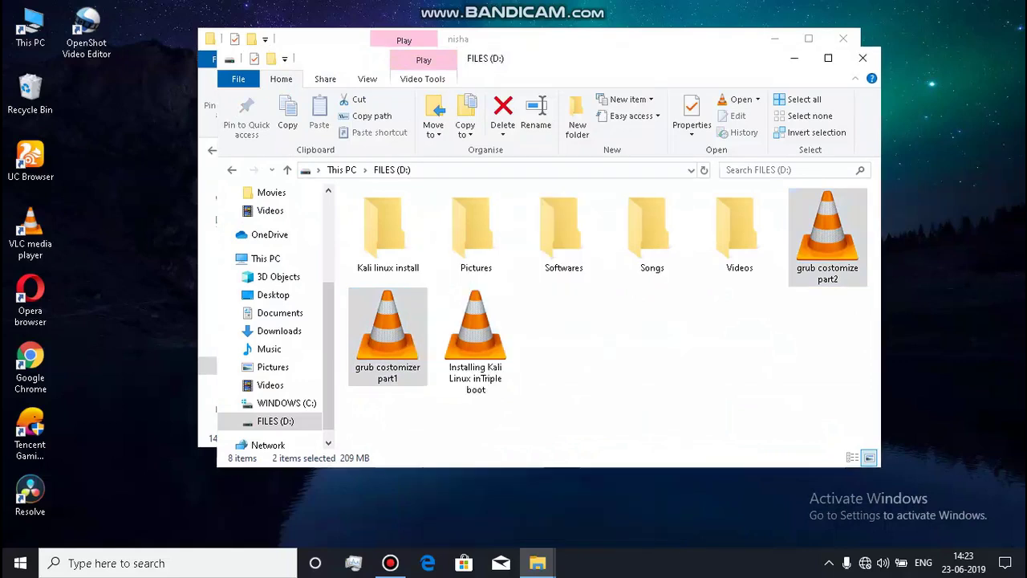
- Open the grub costomize part2 video in VLC, close the player and deselect the file
double_click(827, 237)
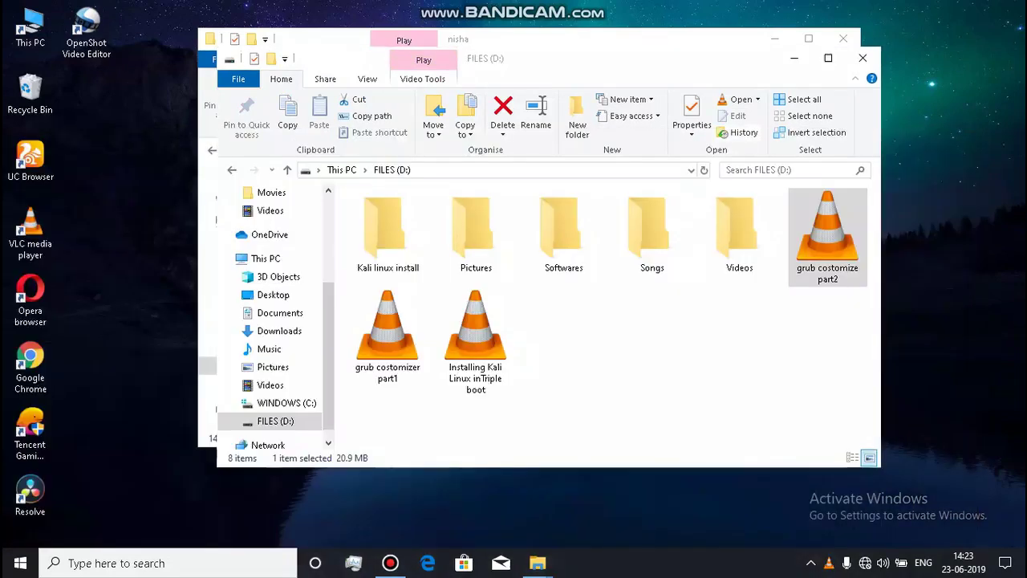
left_click(964, 139)
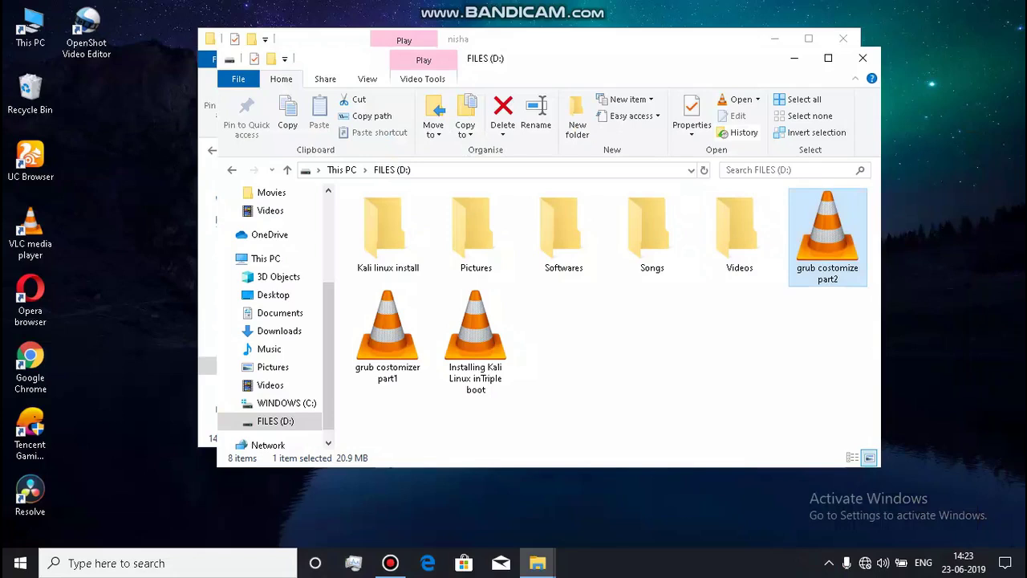
key("F2")
key("Escape")
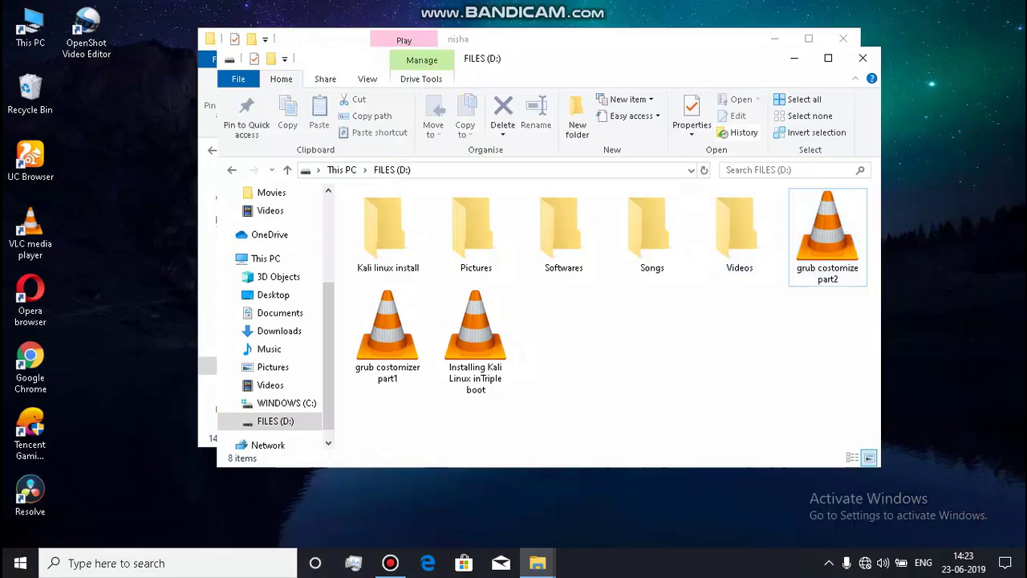
- Close the FILES (D:) window and move the remaining File Explorer window with the exported video to a clear spot
left_click_drag(684, 57, 704, 134)
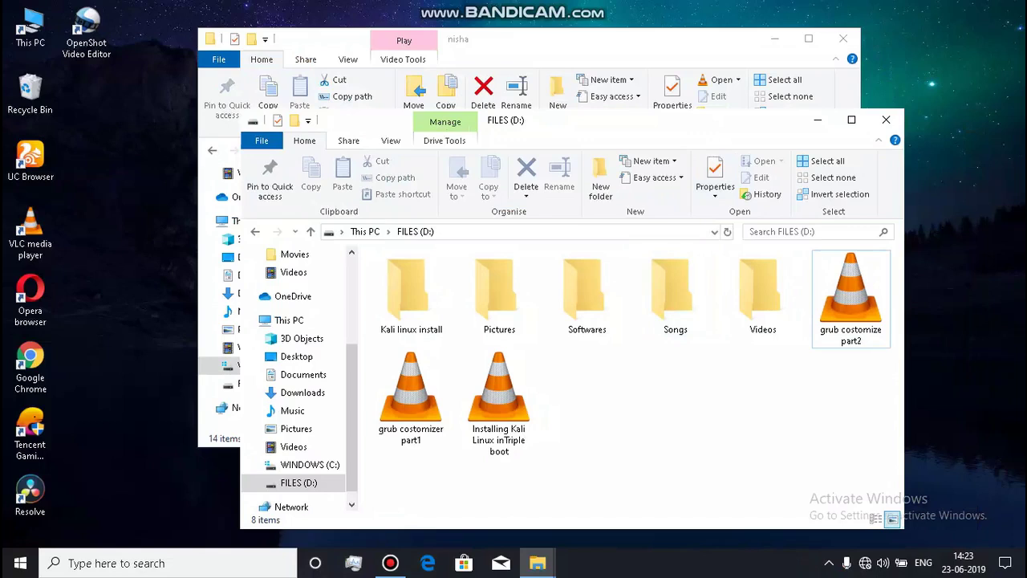
left_click(886, 119)
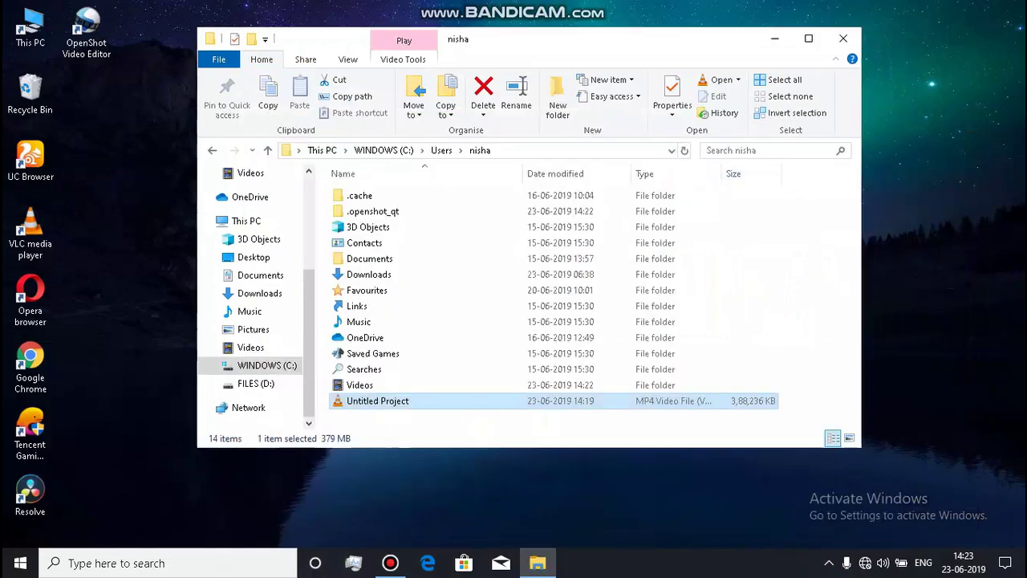
left_click_drag(700, 43, 861, 275)
left_click_drag(881, 275, 654, 35)
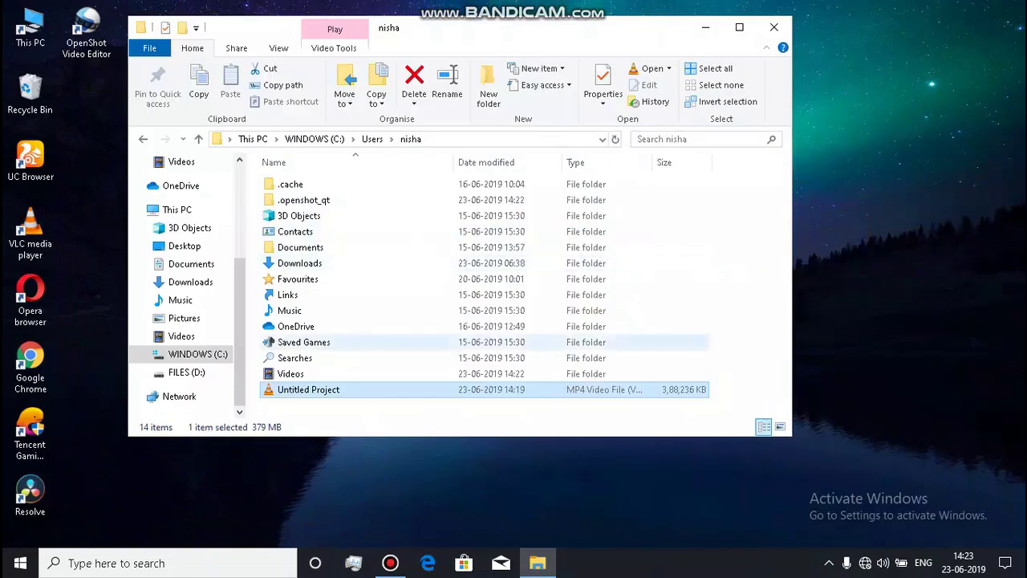
- Check the exported Untitled Project video's properties again and close them along with the File Explorer window
left_click(491, 371)
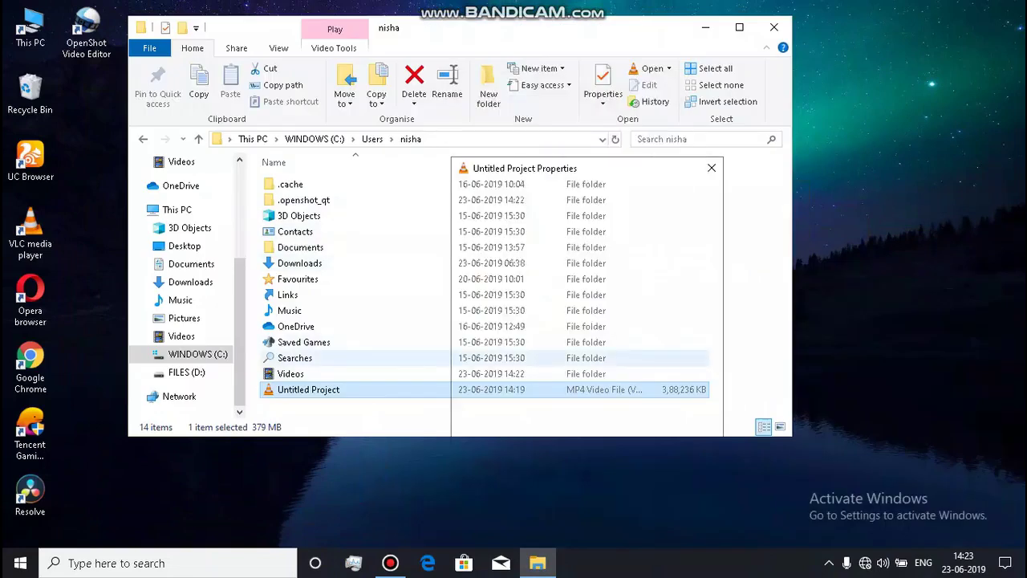
left_click(711, 168)
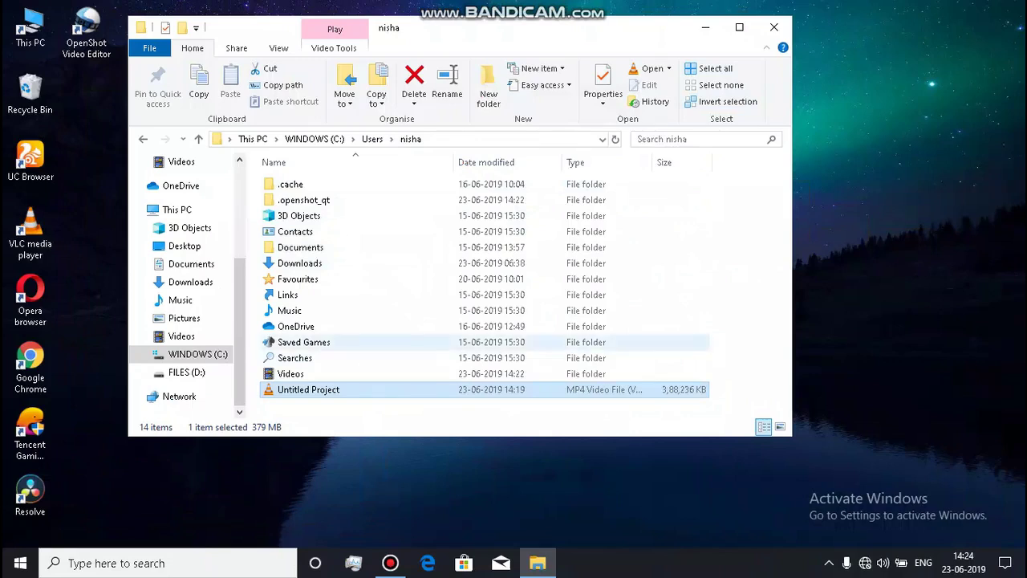
left_click(773, 27)
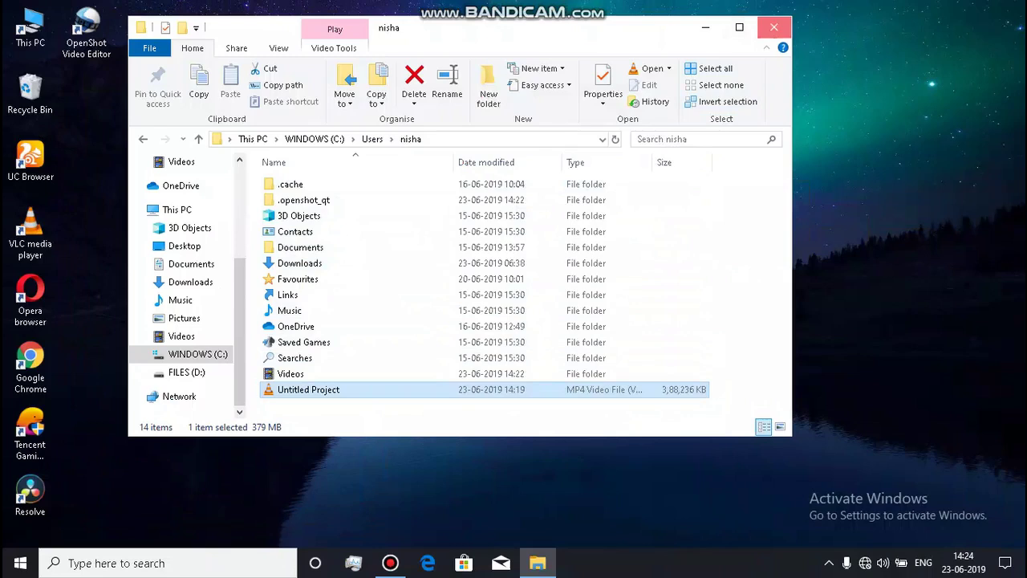
- Start VLC media player from the desktop and open its Convert / Save function
double_click(31, 231)
key("ctrl+o")
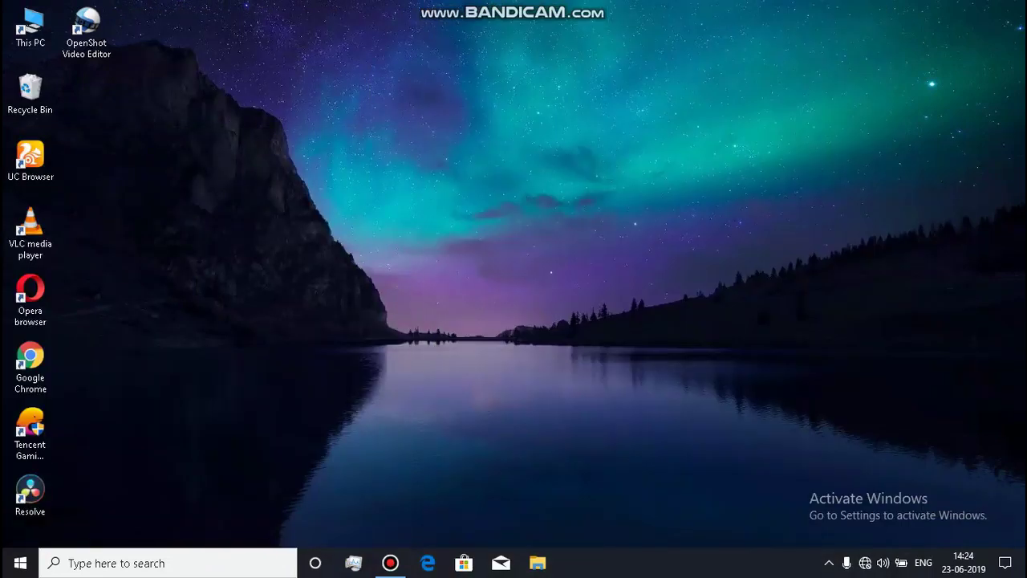
double_click(30, 231)
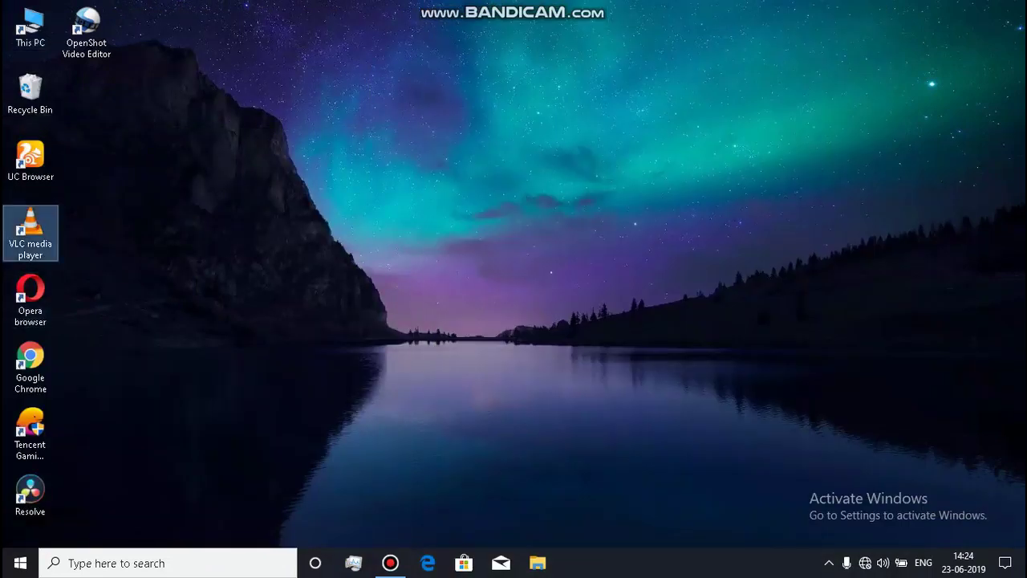
left_click_drag(176, 141, 654, 18)
left_click(452, 37)
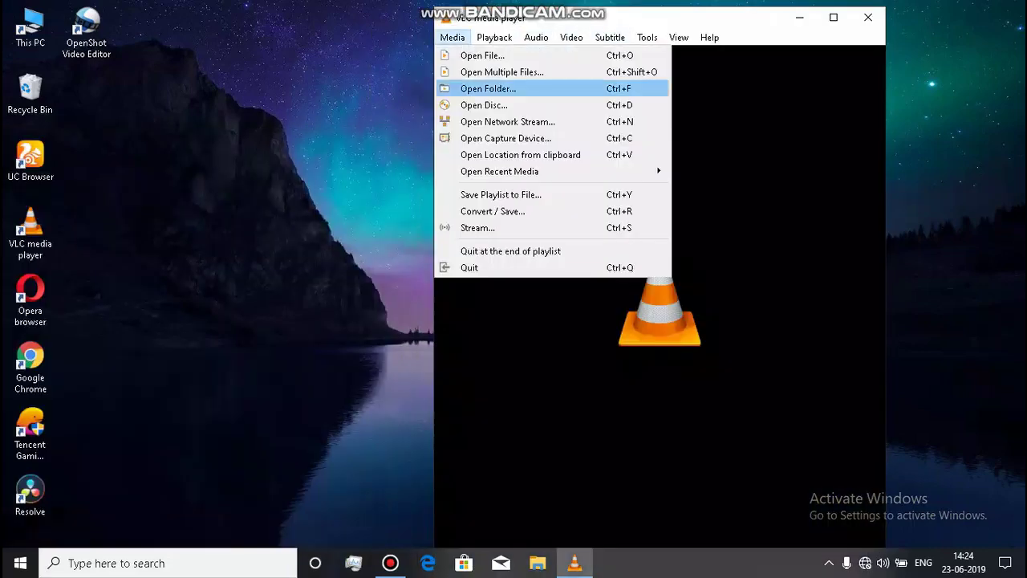
left_click(492, 211)
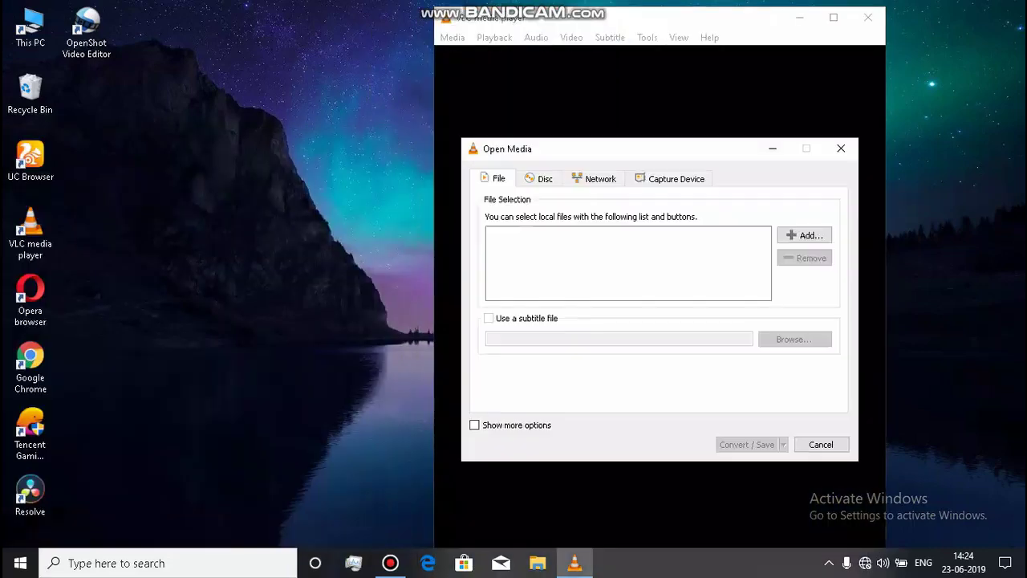
- Add Untitled Project.mp4 from the user's profile folder under Users on WINDOWS (C:) as the source and proceed to the conversion settings
left_click(805, 235)
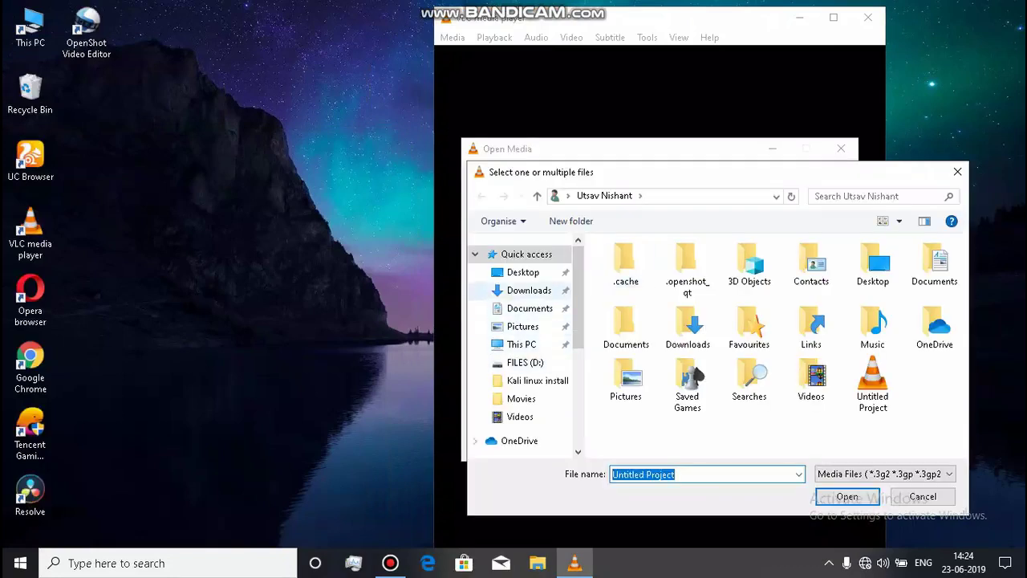
scroll(521, 278, "down", 2)
scroll(521, 284, "down", 2)
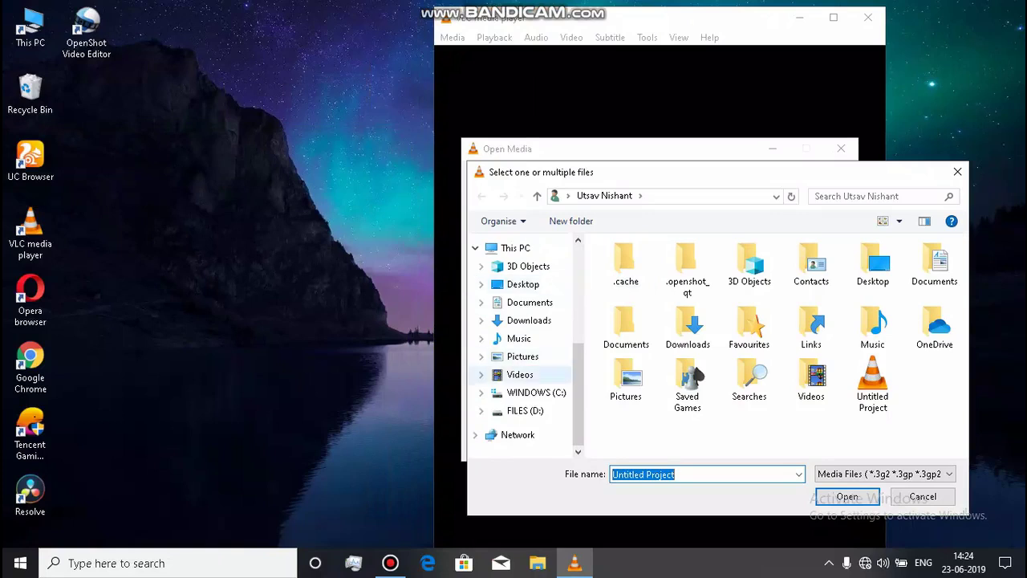
left_click(536, 392)
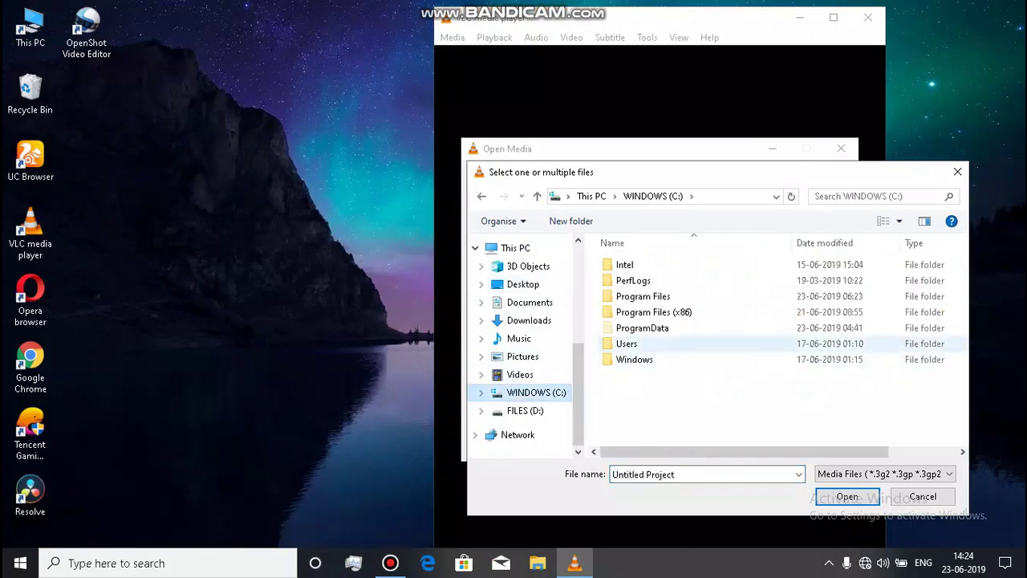
double_click(626, 343)
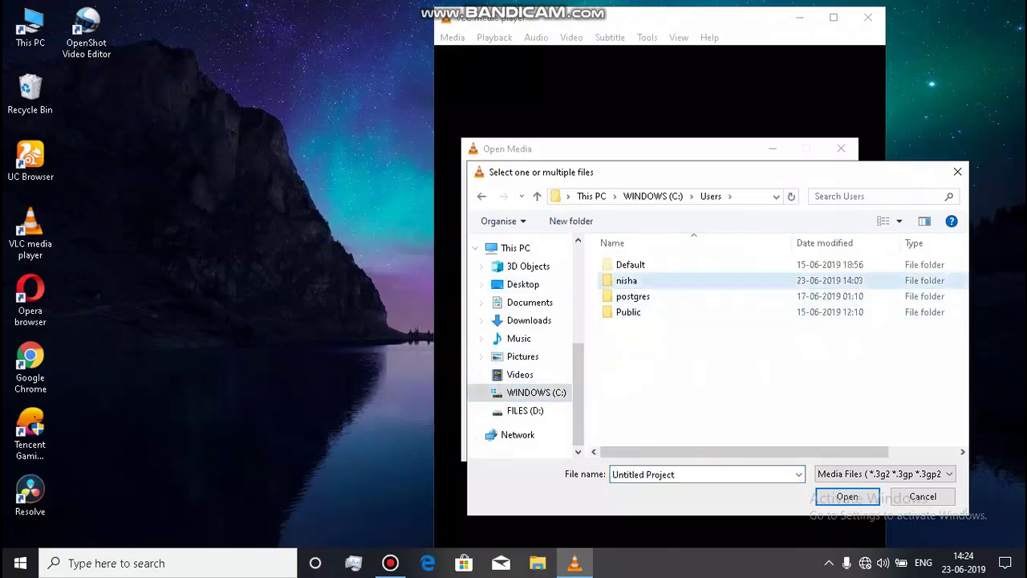
double_click(628, 280)
key("Down")
key("Down")
key("Down")
key("Down")
key("Down")
key("Down")
key("Down")
key("Down")
key("Down")
key("Down")
key("Down")
key("Down")
key("Down")
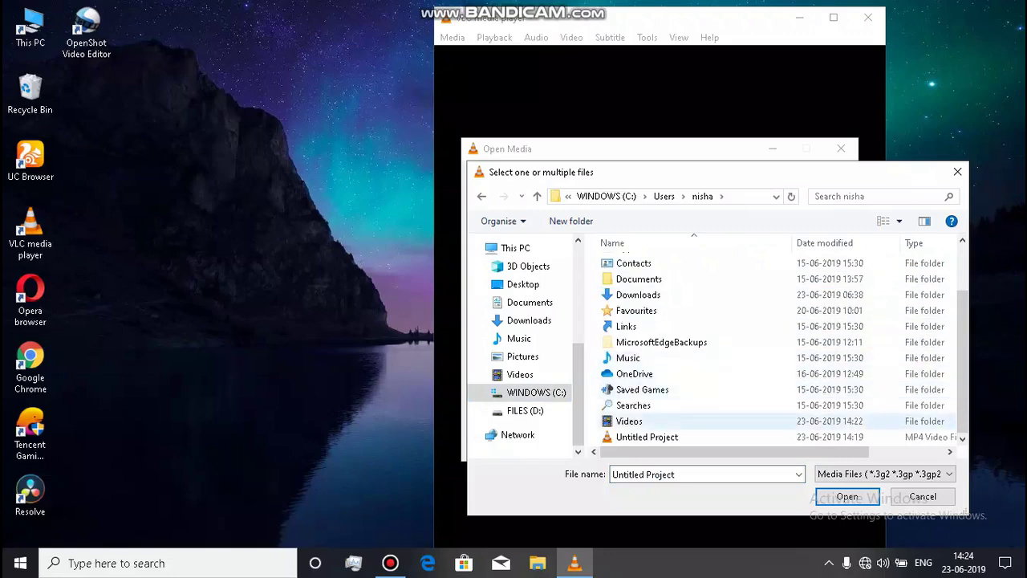
key("Return")
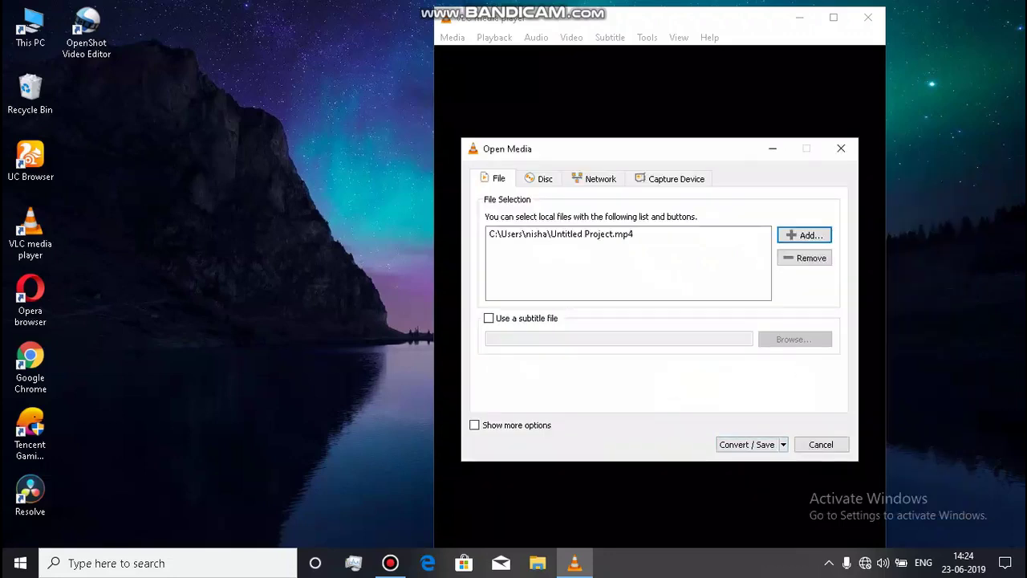
key("Return")
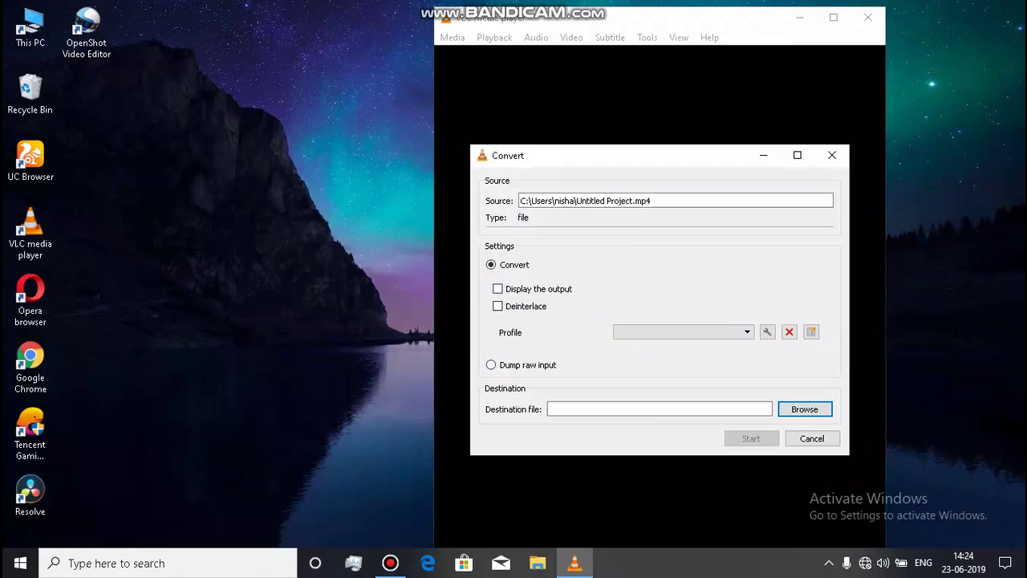
- Set the destination to Untitled Project.mp4 on the Desktop and start the conversion, keeping the VLC progress in view
left_click(804, 409)
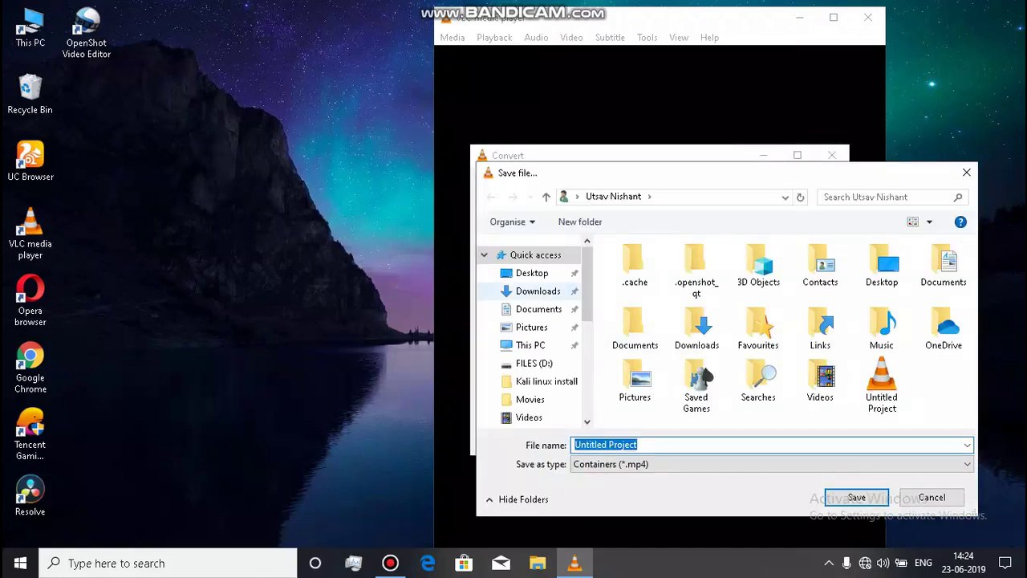
left_click(532, 272)
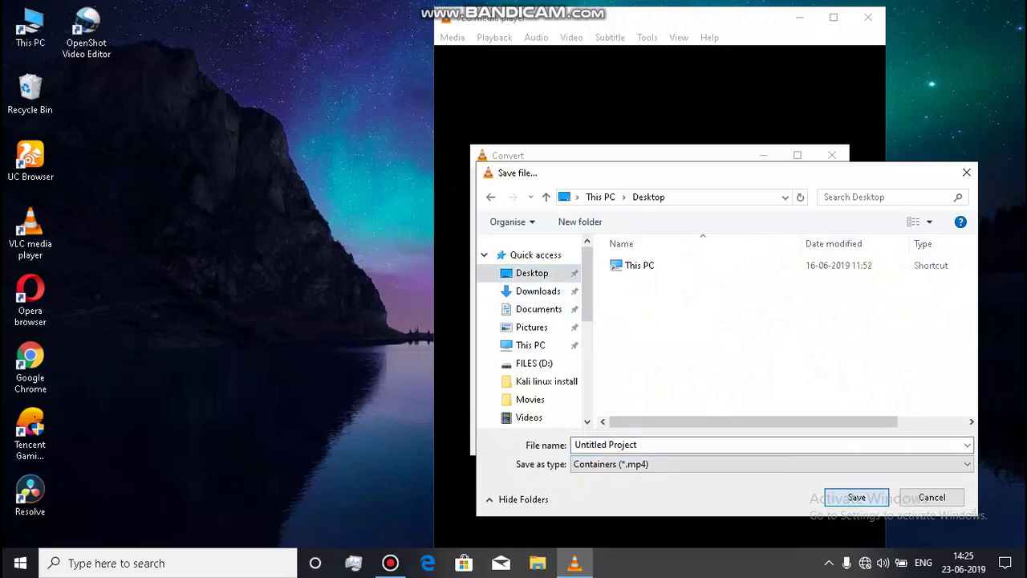
left_click(856, 496)
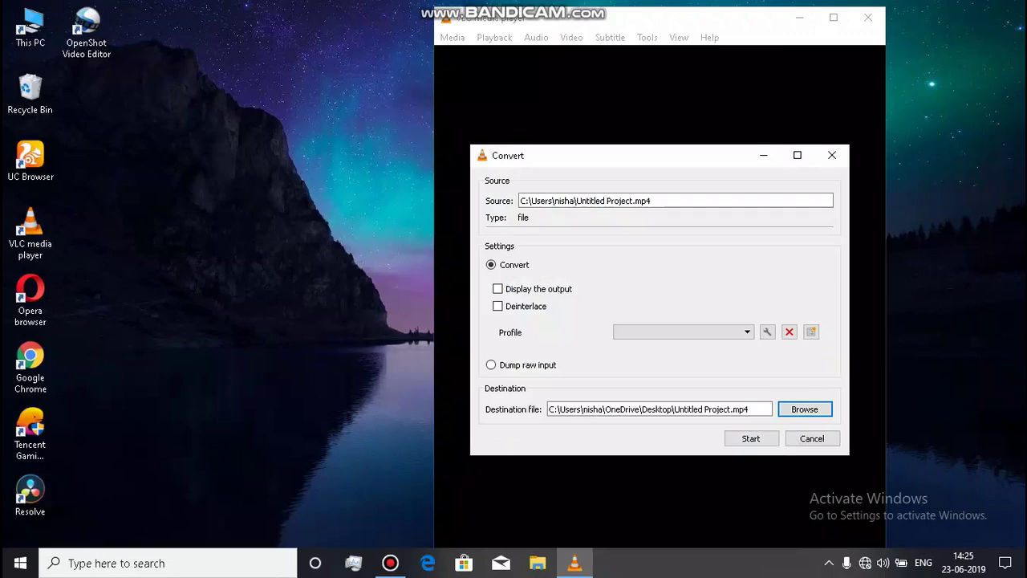
left_click(751, 438)
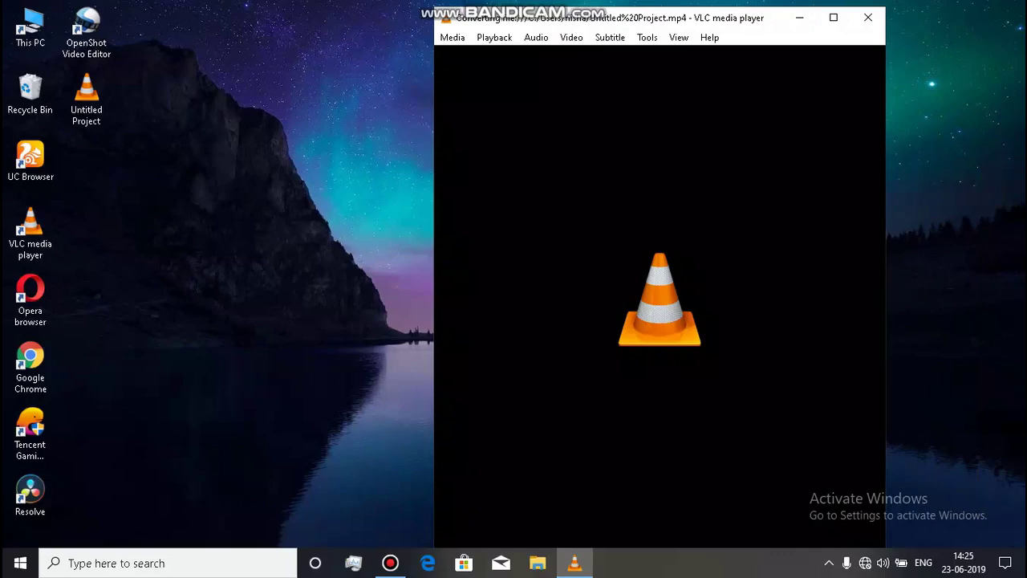
left_click_drag(753, 8, 738, 84)
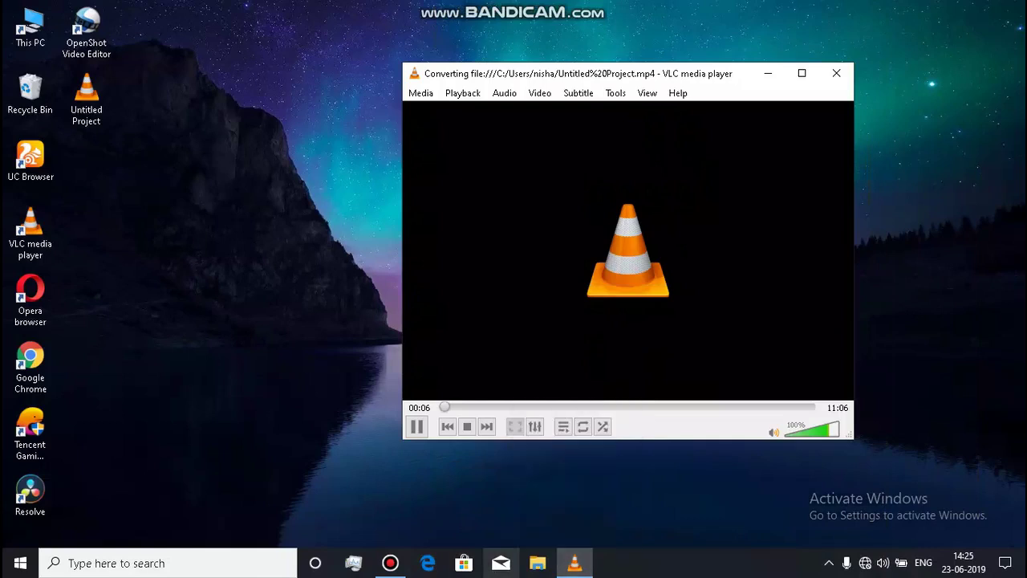
- Bring up Bandicam and arrange it beside VLC during the conversion, and close VLC once the conversion has finished
left_click(390, 562)
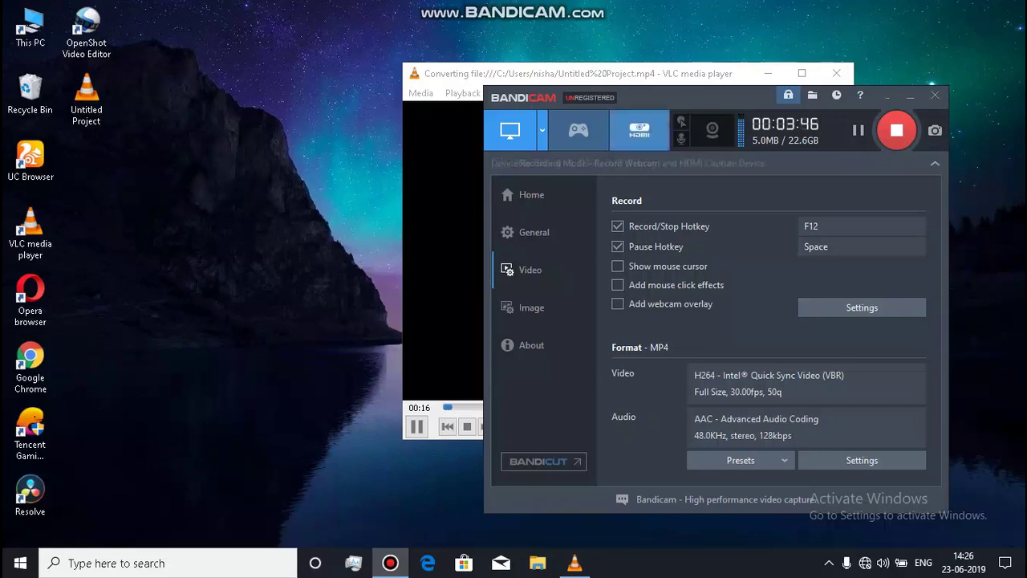
left_click_drag(677, 101, 635, 87)
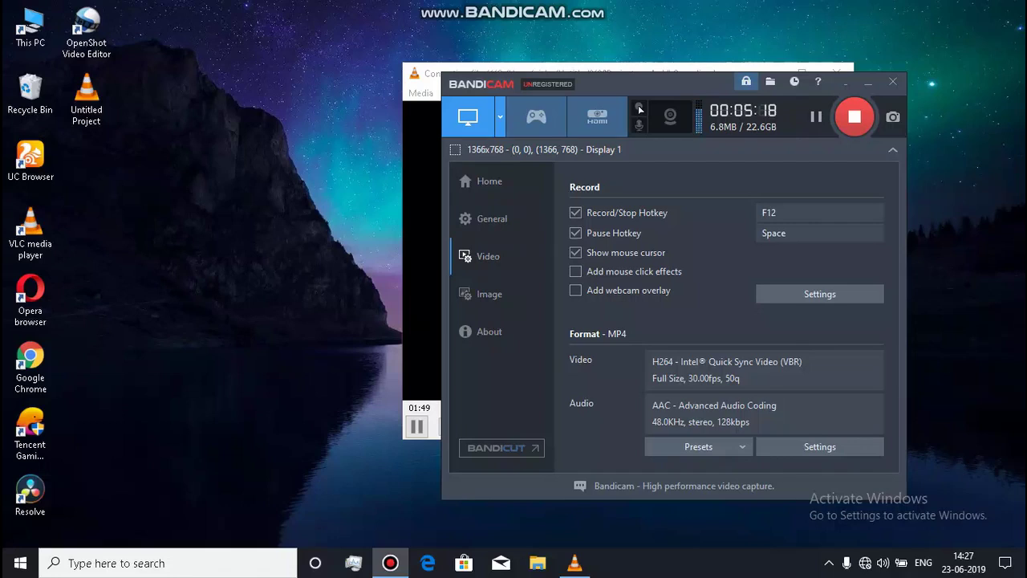
key("alt+Tab")
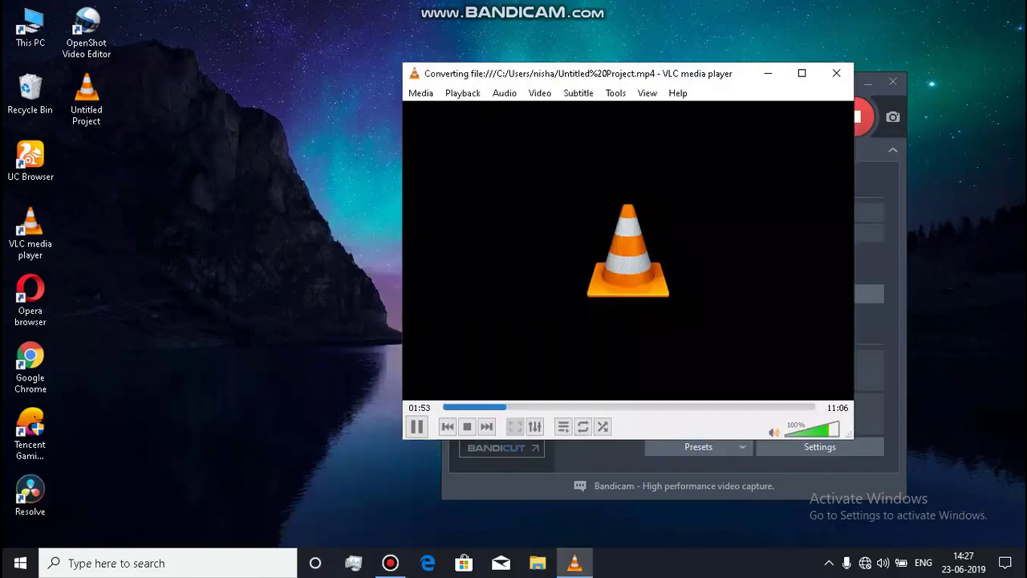
left_click_drag(598, 79, 323, 64)
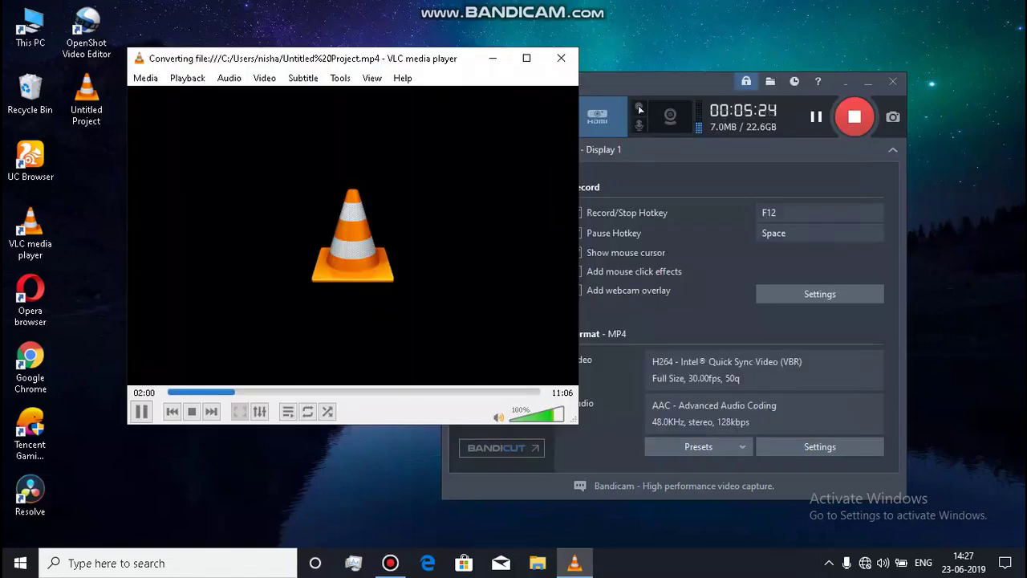
left_click(640, 109)
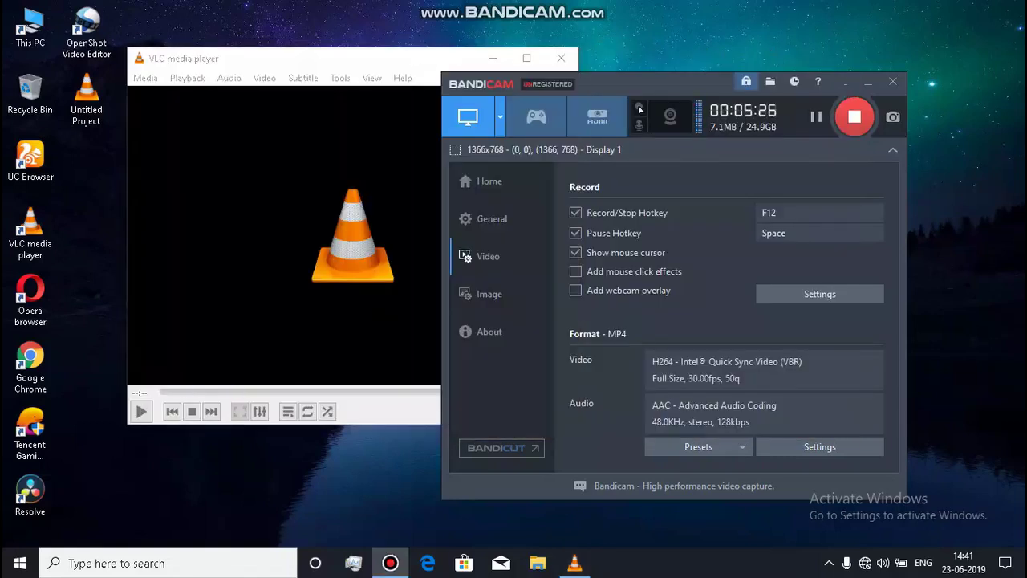
key("alt+Tab")
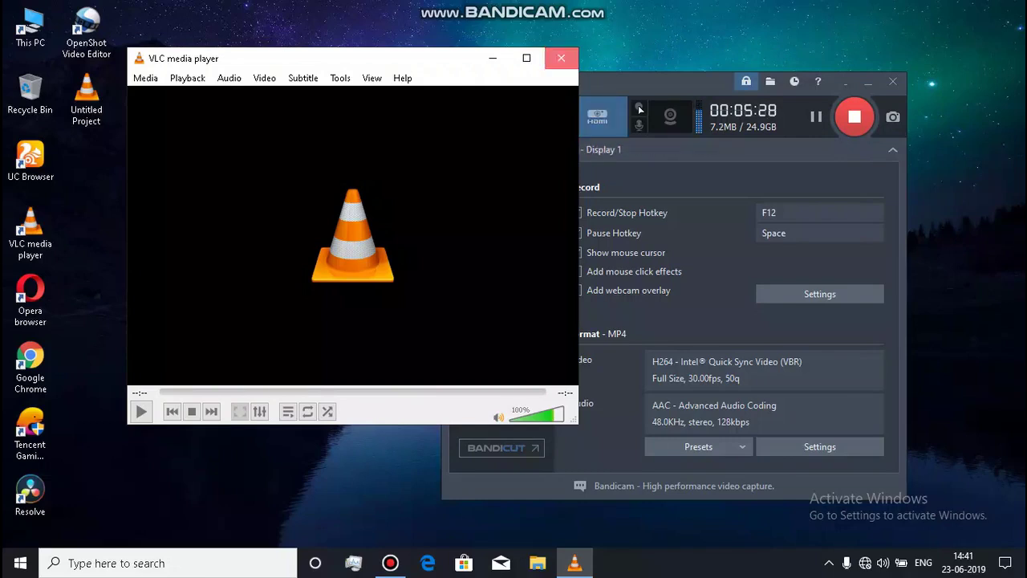
key("alt+F4")
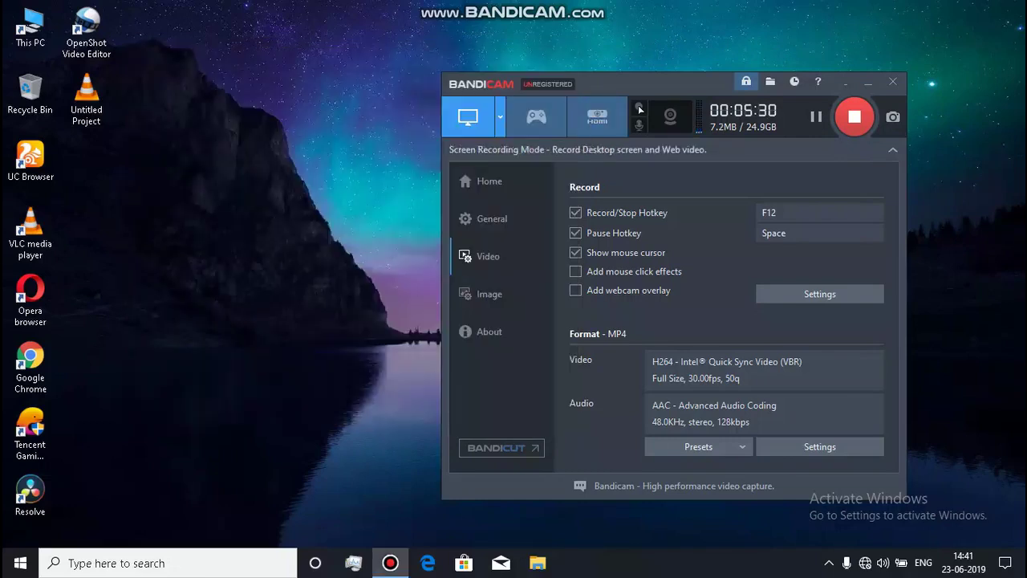
- Check the file size of the converted Untitled Project video on the desktop in its properties
left_click(87, 99)
key("shift+F10")
key("Down")
key("Down")
key("Down")
key("Down")
key("Down")
key("Down")
key("Down")
key("Down")
key("Down")
key("Down")
key("Down")
key("Down")
key("Down")
key("Down")
key("Down")
key("Down")
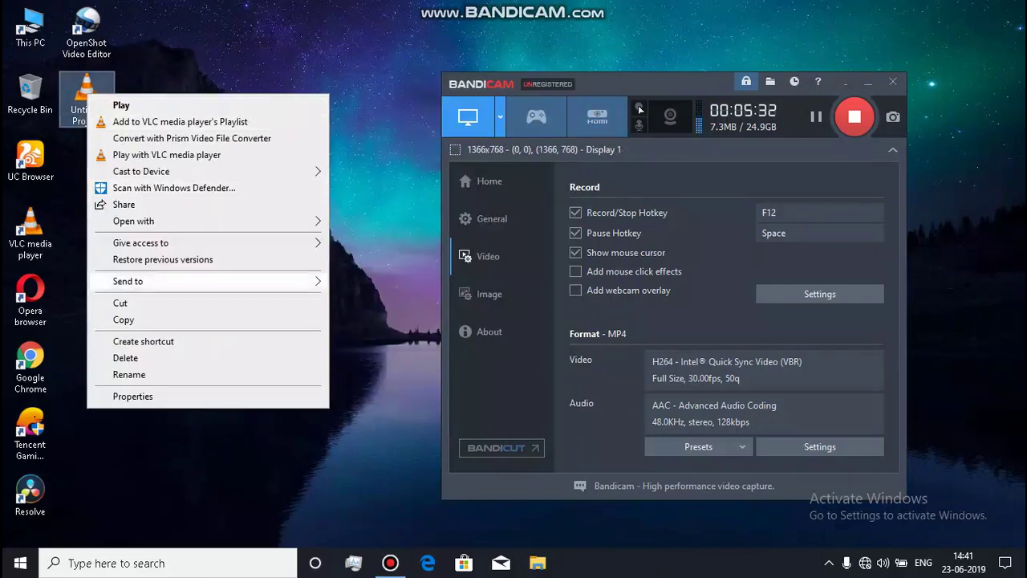
key("Return")
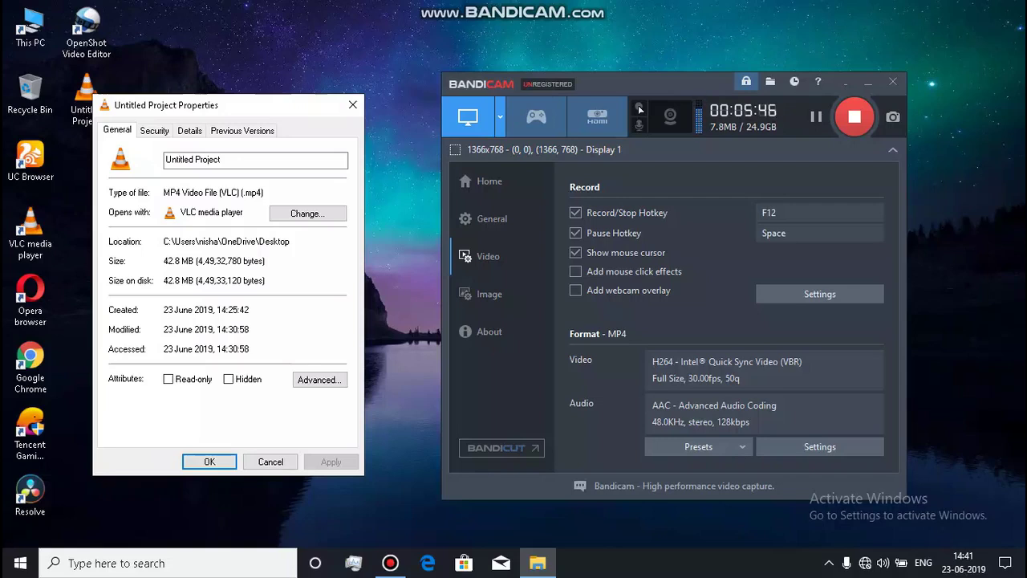
left_click_drag(164, 261, 180, 261)
- Check the combined file size of grub costomizer part1 and grub costomize part2 on FILES (D:), and close the folder window
left_click(31, 28)
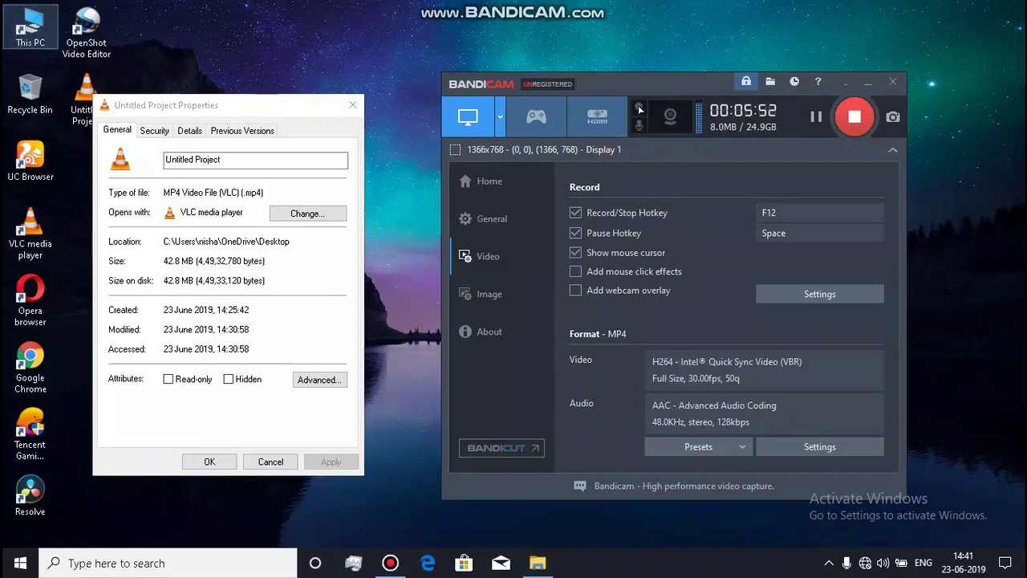
double_click(31, 27)
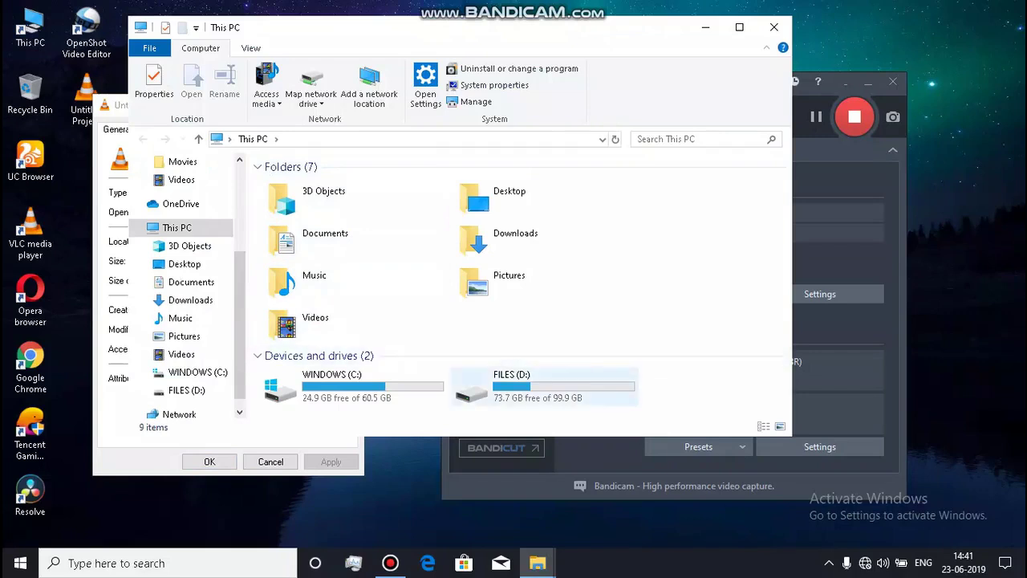
double_click(473, 387)
left_click(298, 301)
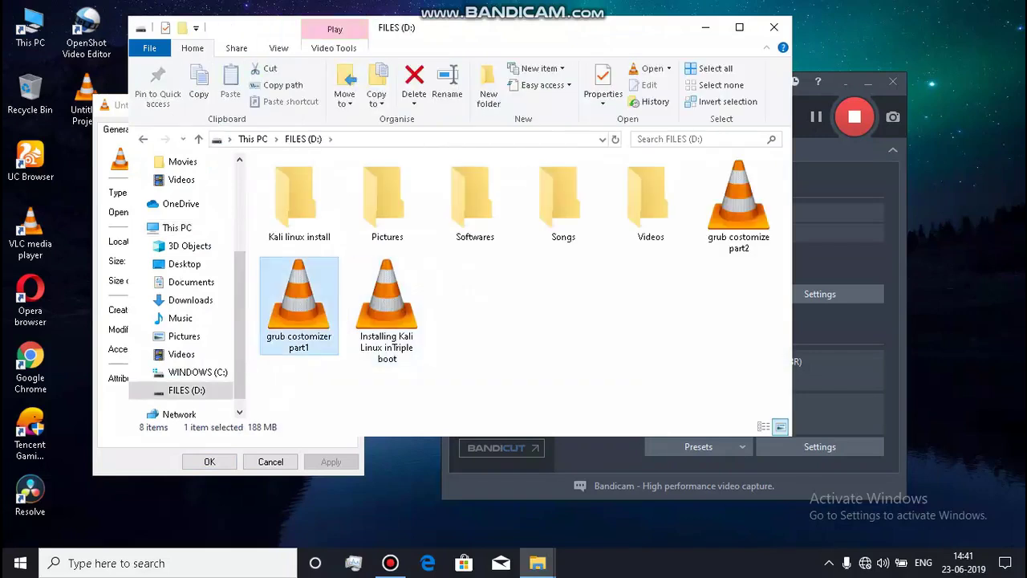
left_click(738, 201, "ctrl")
right_click(723, 216)
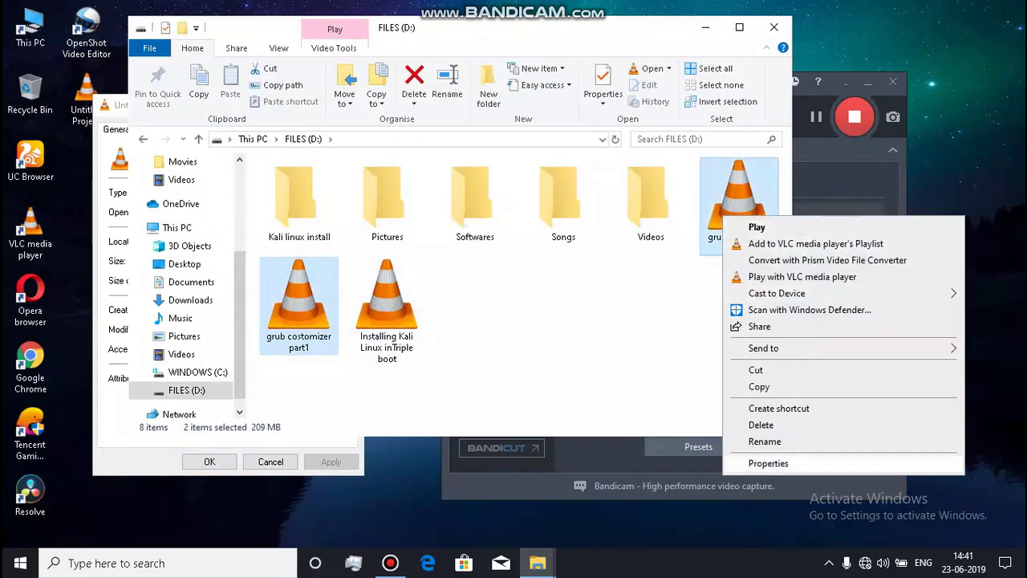
left_click(768, 463)
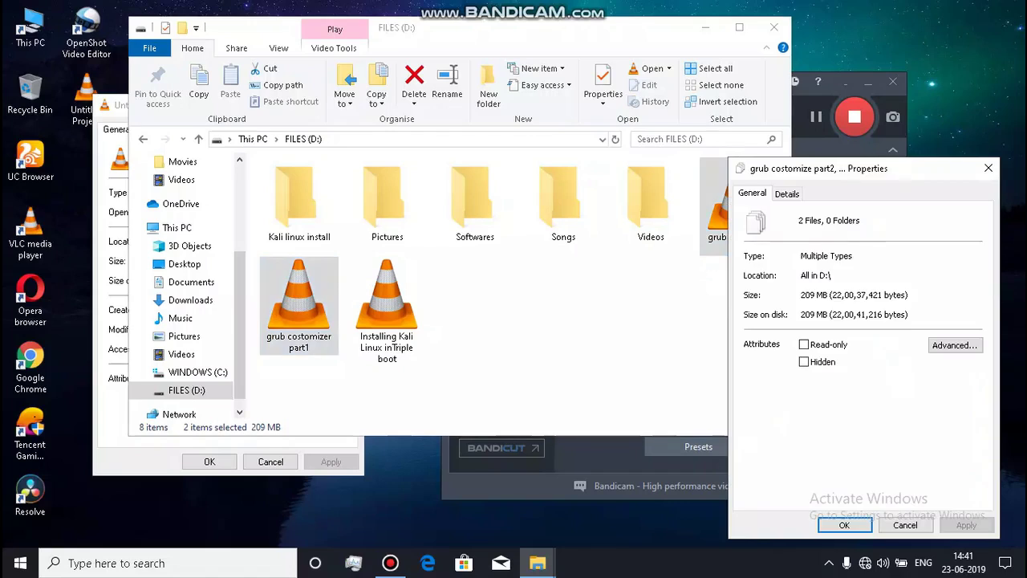
left_click(989, 168)
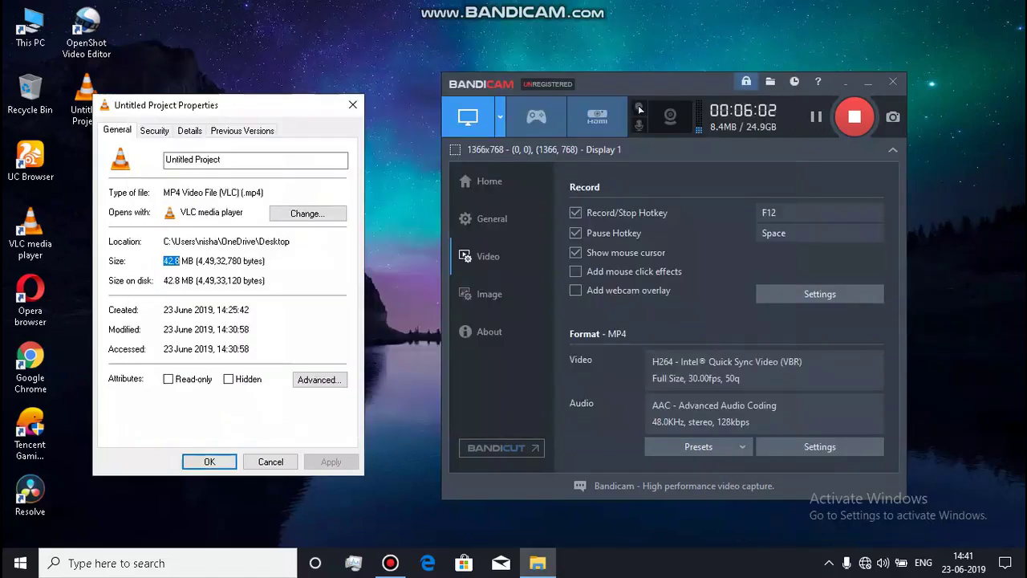
left_click(774, 28)
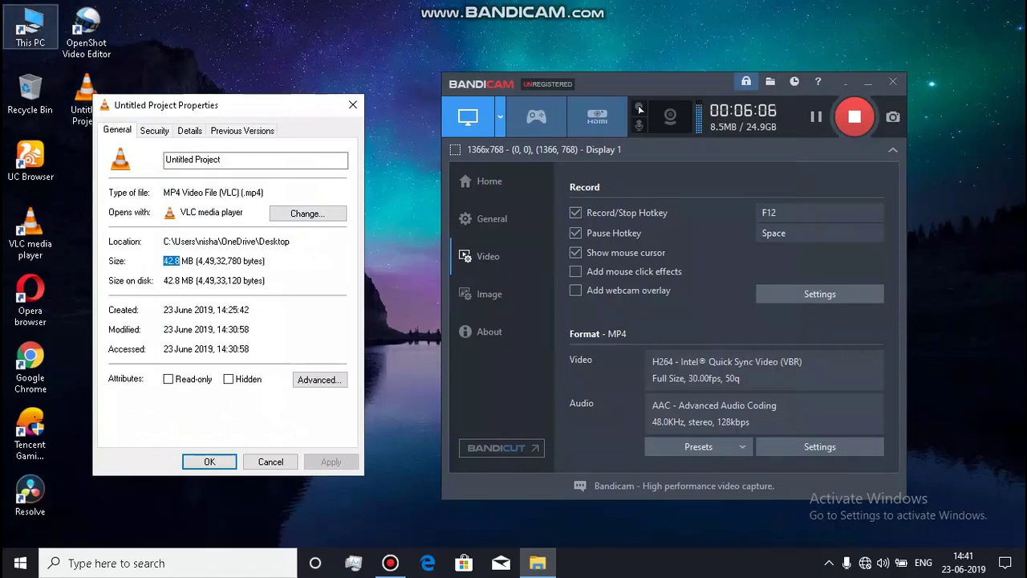
- Check the file size of the original Untitled Project video in the user's profile folder on WINDOWS (C:), keeping both properties windows in view
left_click(30, 28)
key("Return")
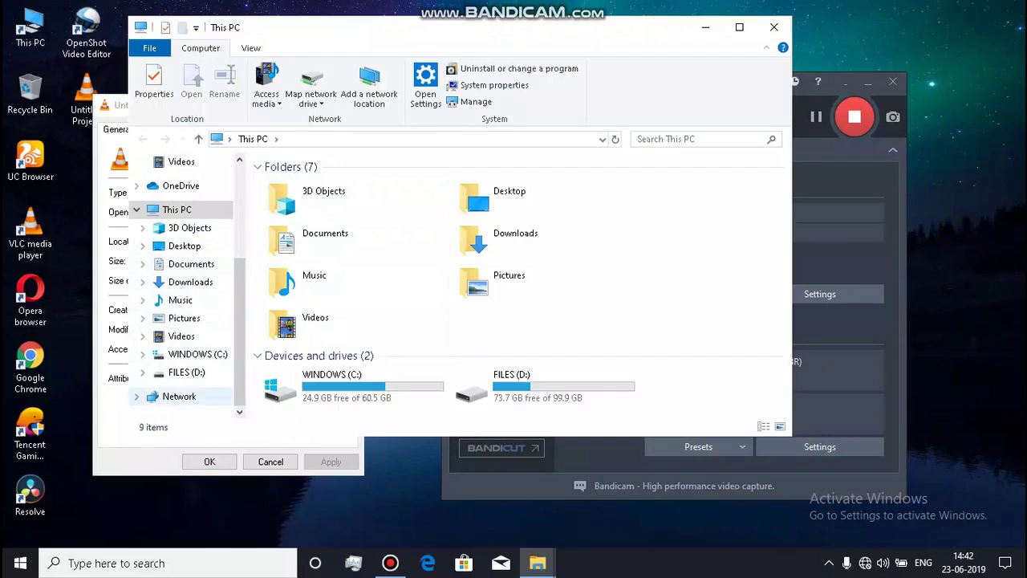
left_click(193, 354)
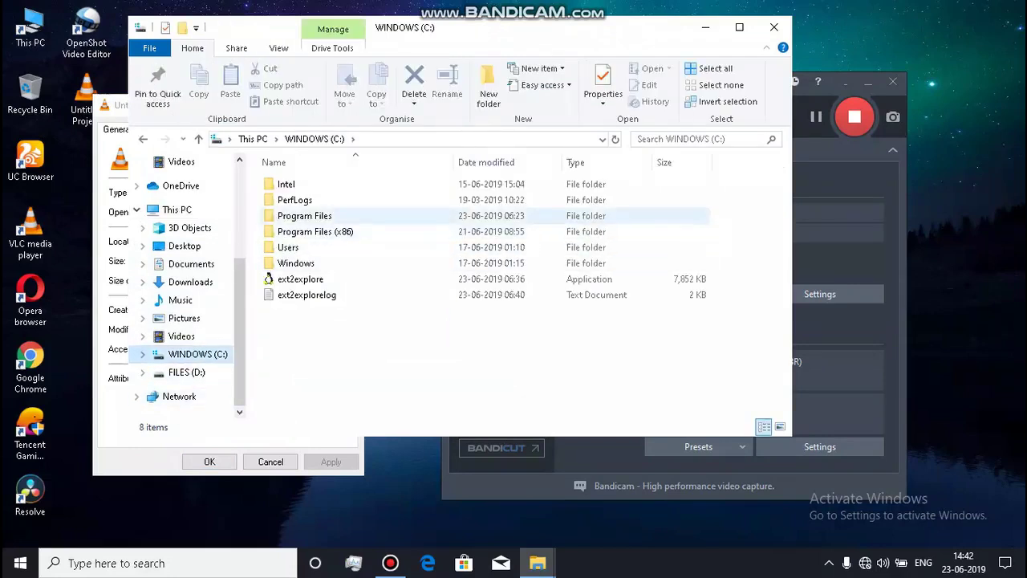
double_click(288, 247)
double_click(289, 184)
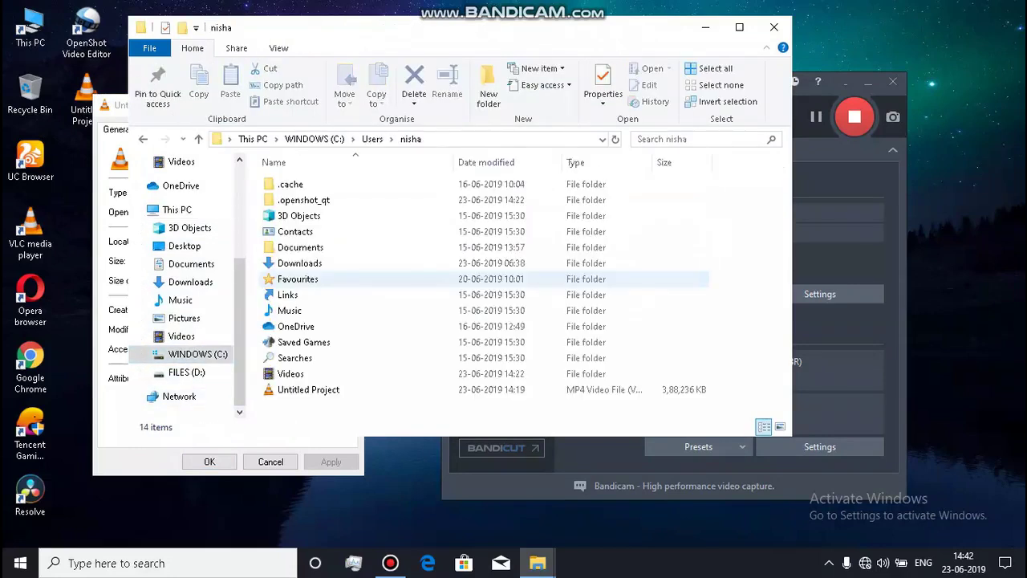
left_click(309, 389)
right_click(308, 389)
left_click(345, 377)
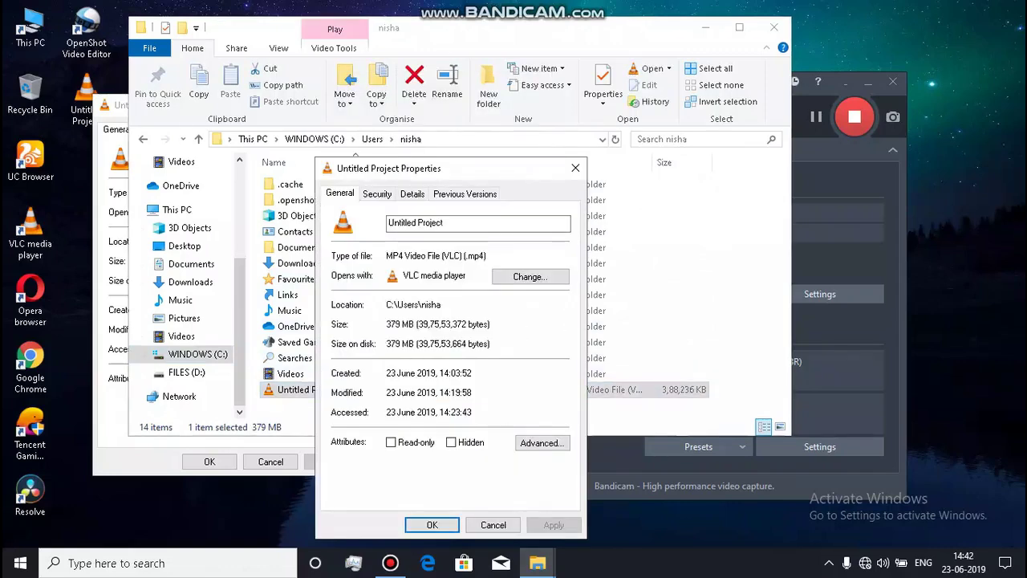
left_click_drag(513, 27, 911, 108)
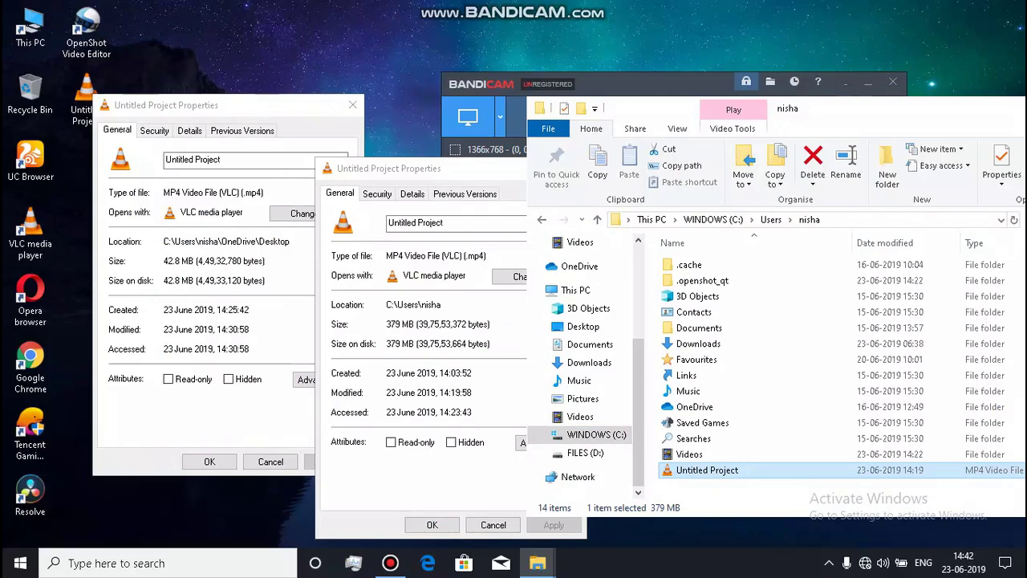
- Open Calculator and recheck the original Untitled Project video's size in its properties before returning to the calculator
left_click(20, 563)
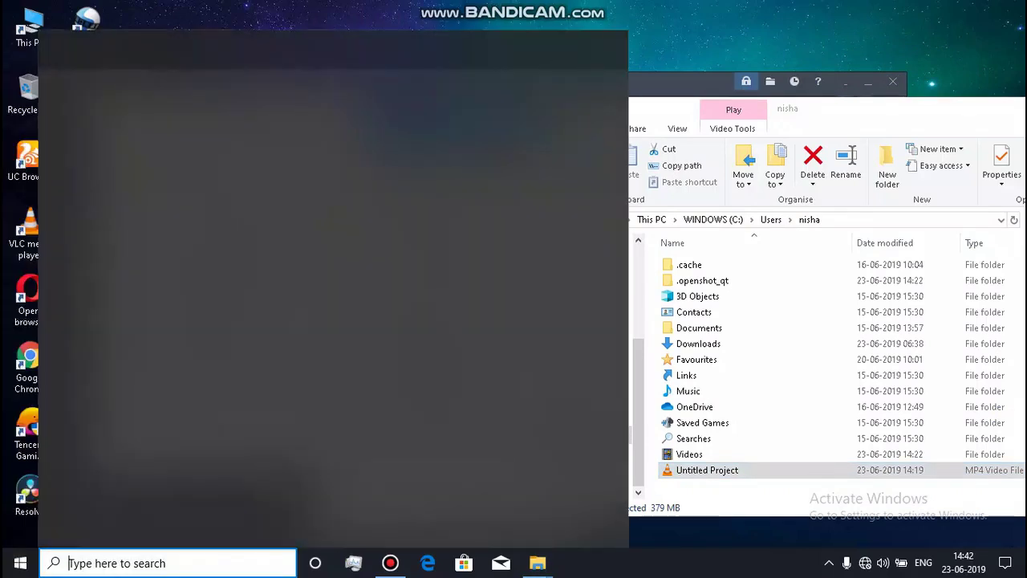
type("cal")
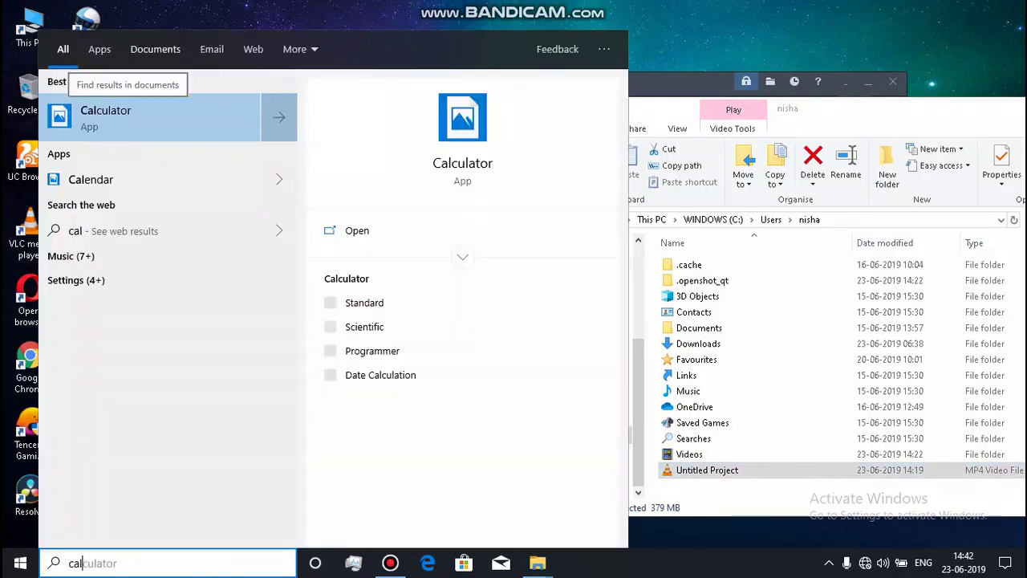
key("Return")
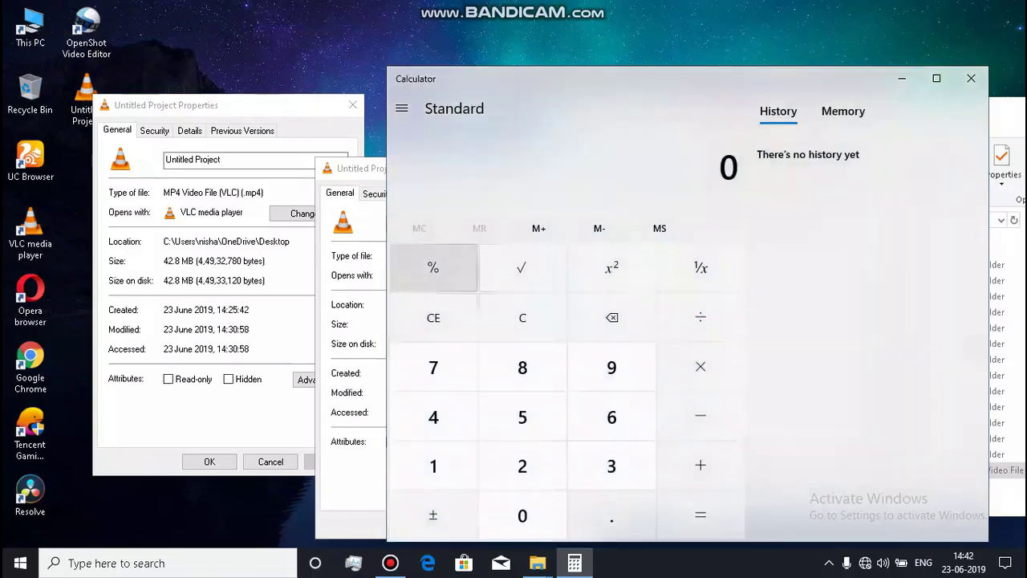
key("alt+Tab")
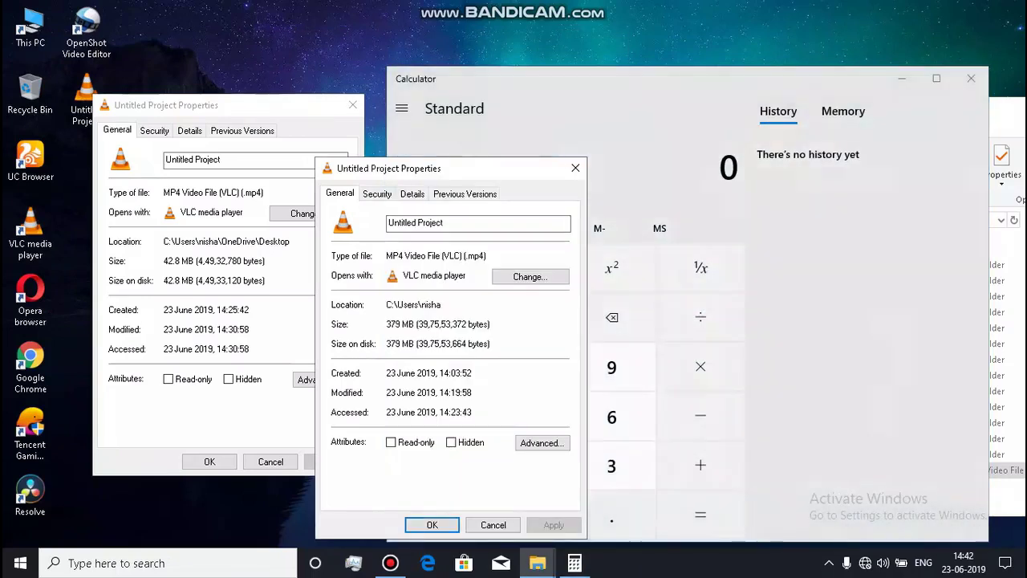
key("alt+Tab")
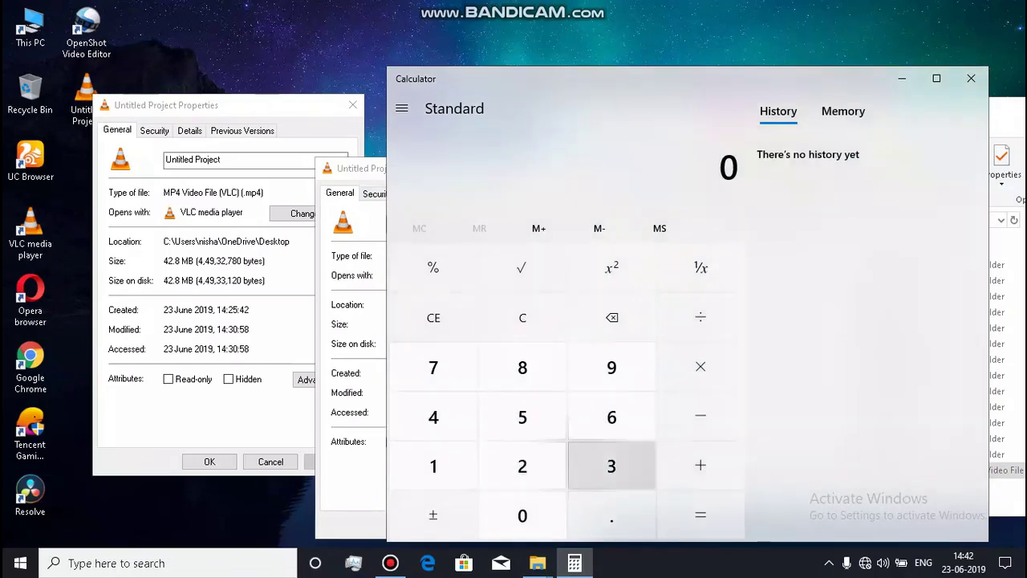
- Divide 379 by 42 to compare the original and converted video sizes, and close Calculator
left_click(611, 466)
left_click(433, 367)
left_click(612, 367)
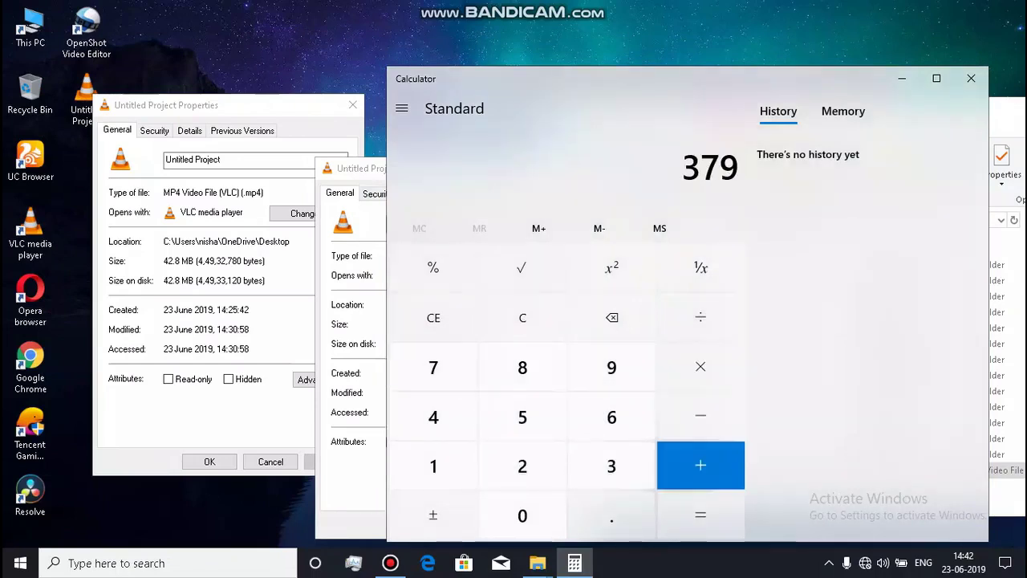
left_click(700, 317)
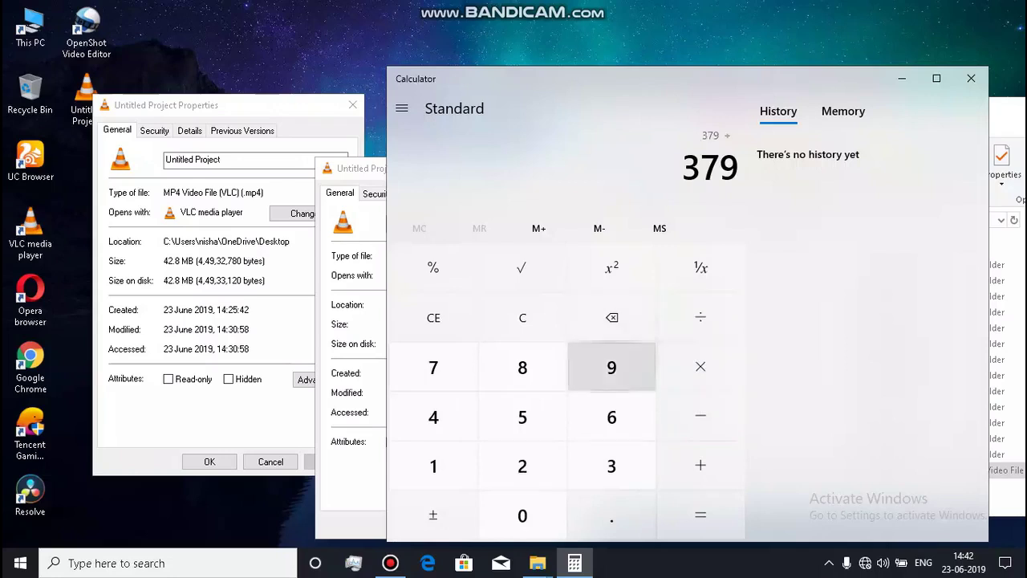
left_click(433, 416)
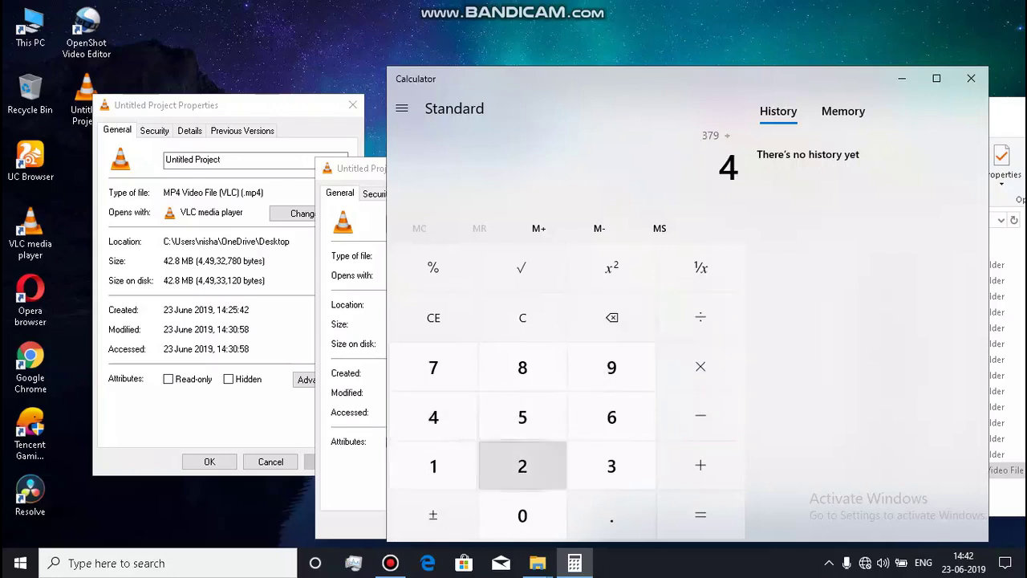
left_click(522, 466)
left_click(701, 515)
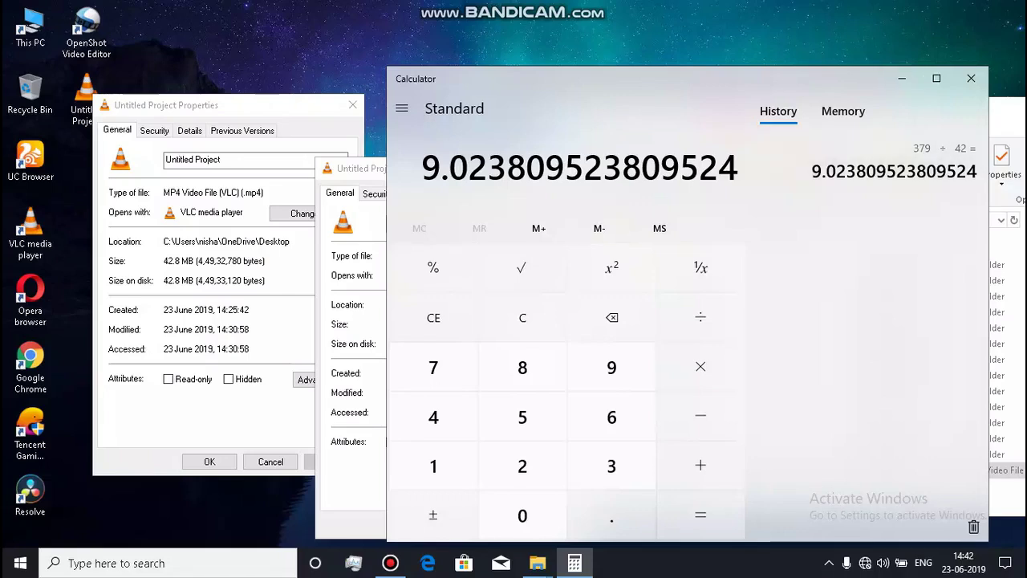
left_click(971, 78)
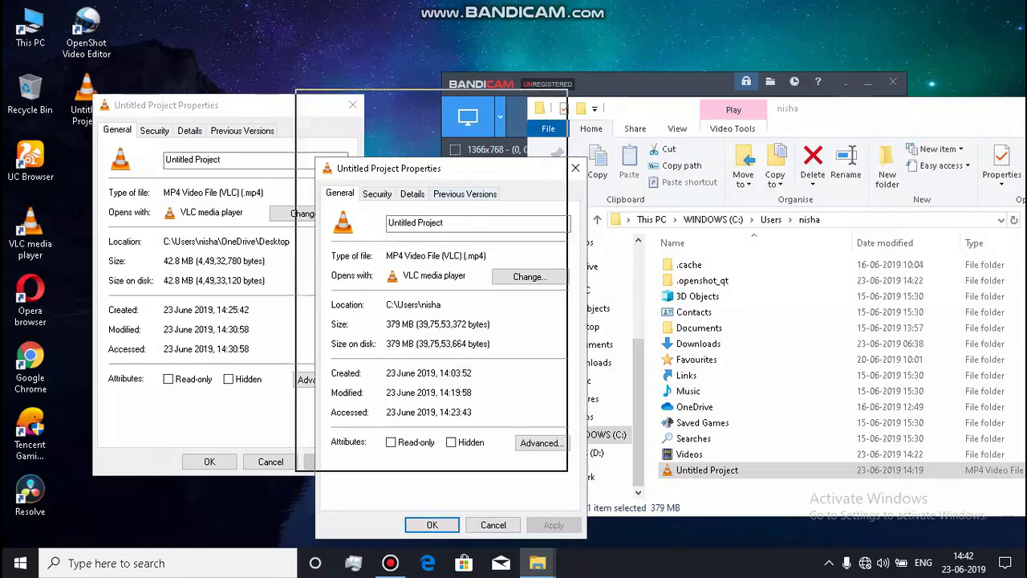
- Close the properties windows of both the original and the converted Untitled Project videos
left_click_drag(446, 101, 437, 36)
left_click(547, 36)
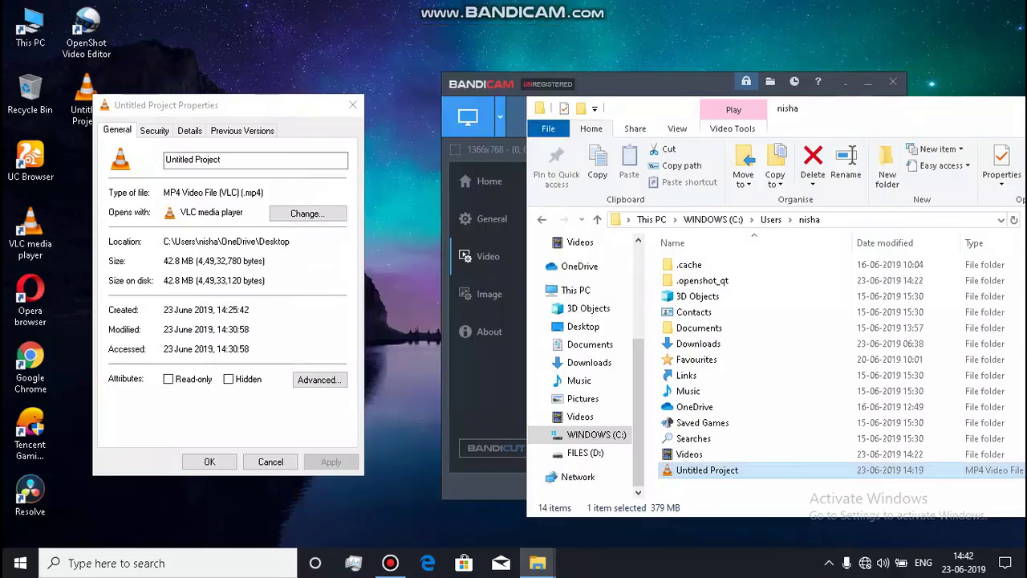
key("Escape")
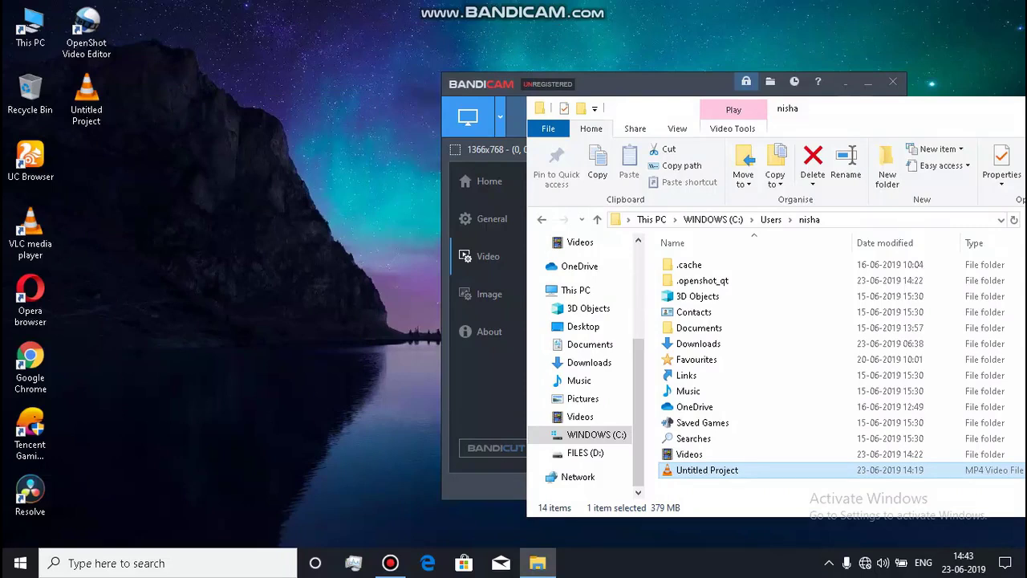
- Move the profile folder window off Bandicam and minimize it, and reposition the Bandicam window slightly higher on the desktop
left_click_drag(860, 108, 453, 91)
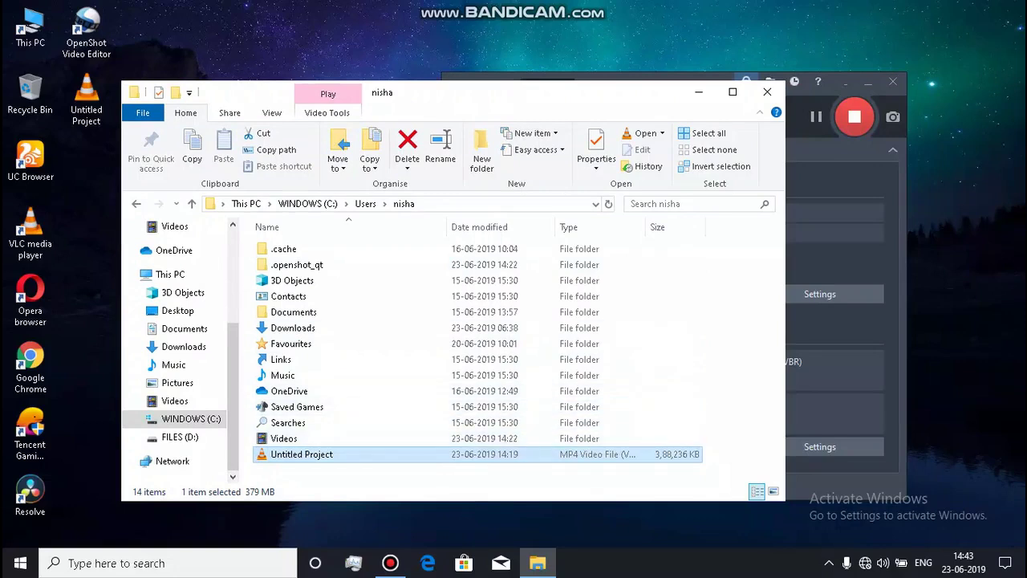
left_click_drag(453, 91, 411, 171)
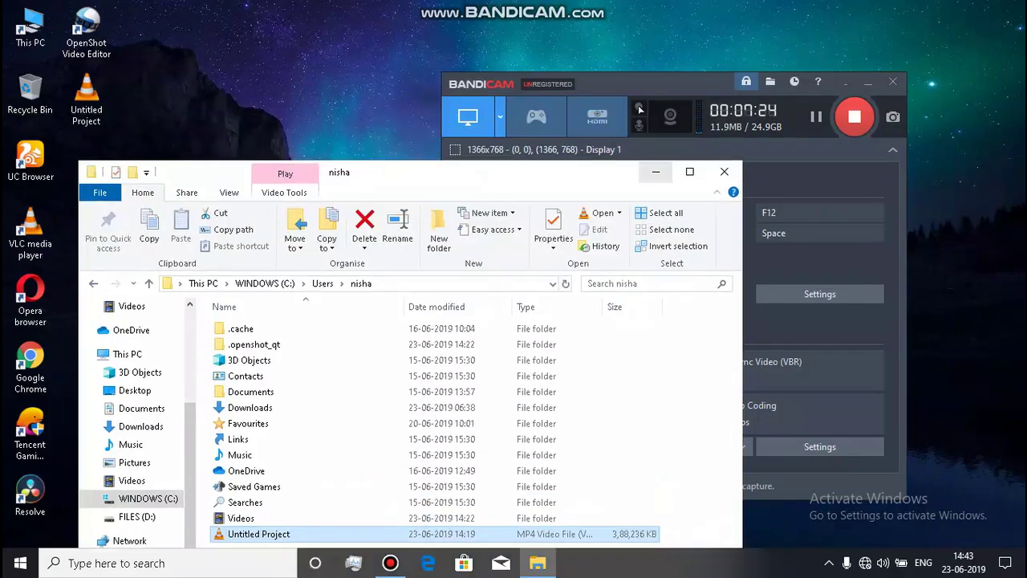
left_click(655, 171)
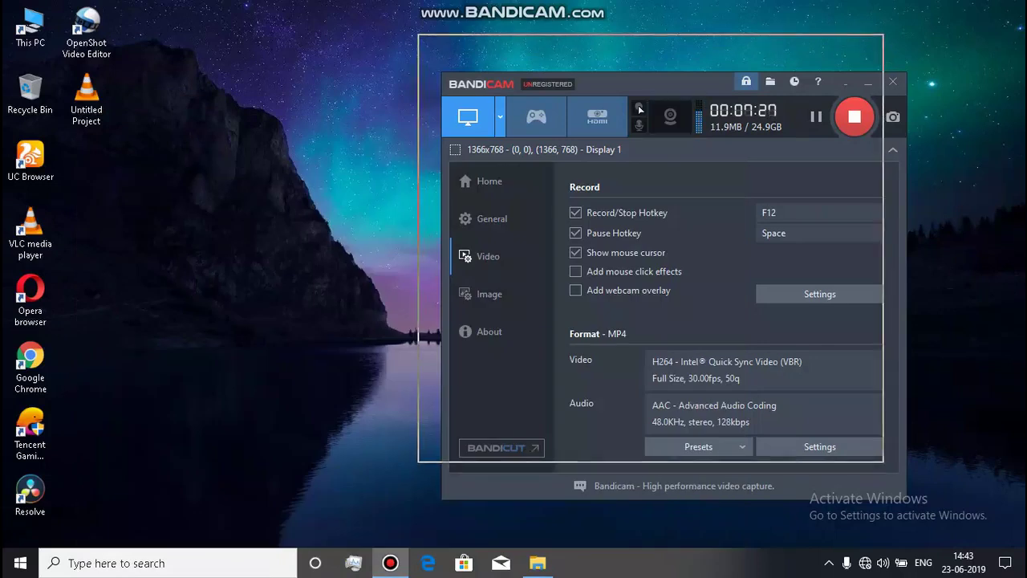
left_click_drag(640, 109, 615, 64)
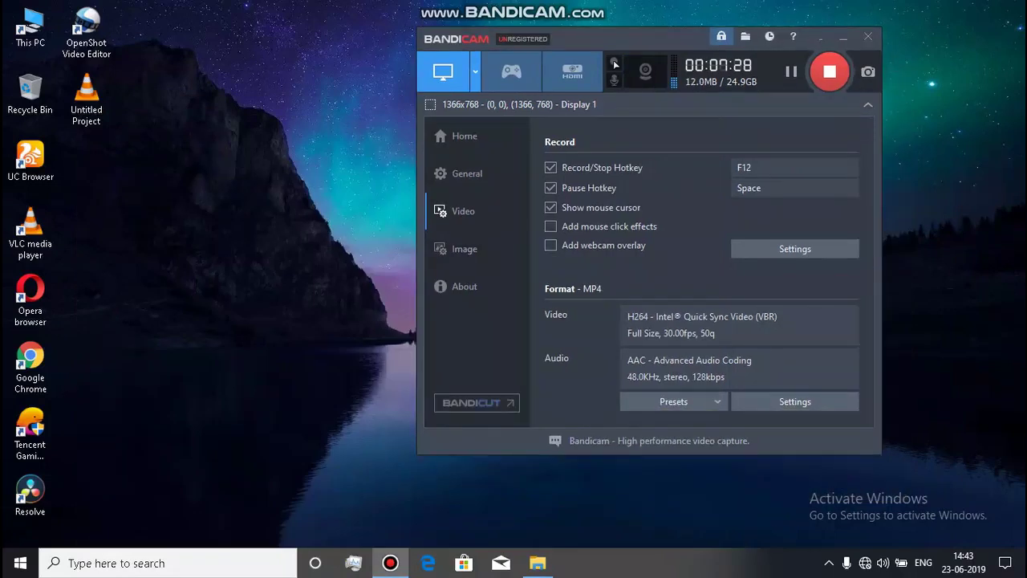